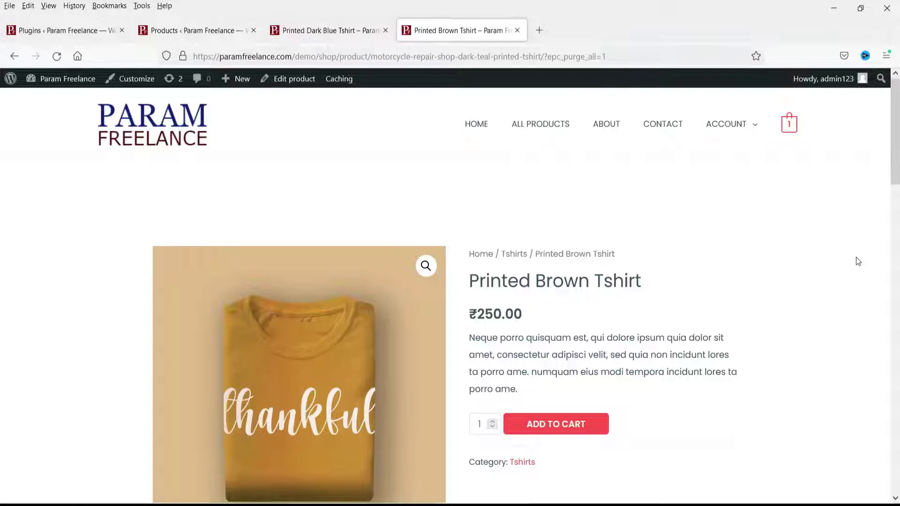
# Examine the Frequently Bought Together section on the Printed Brown Tshirt product page
pyautogui.scroll(-8, 450, 290)
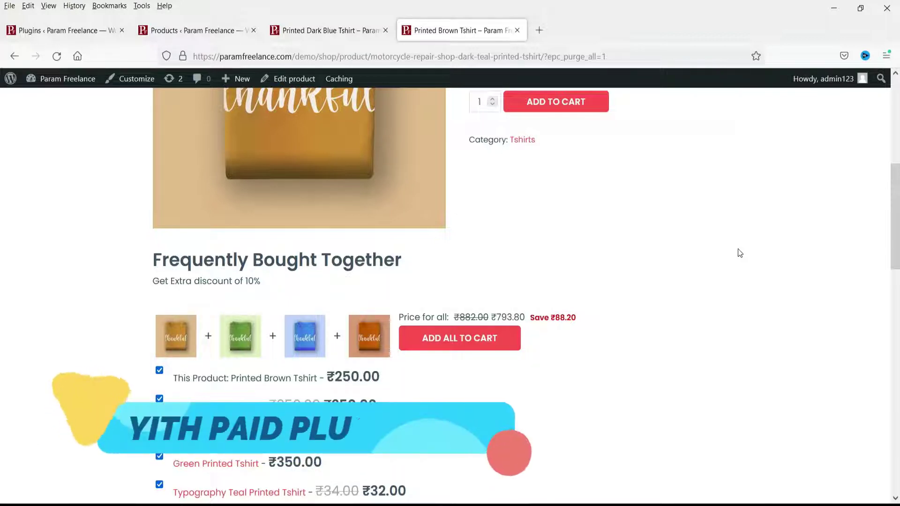
pyautogui.scroll(-1, 740, 253)
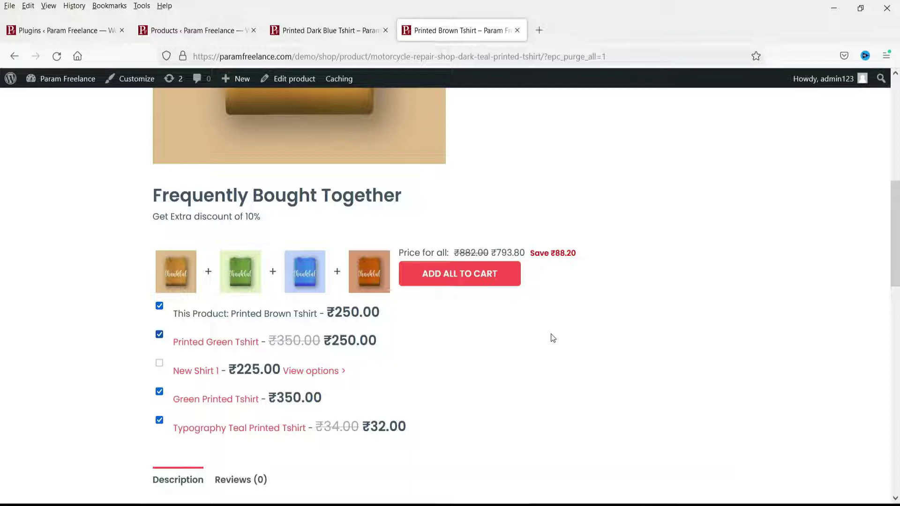
pyautogui.scroll(1, 638, 278)
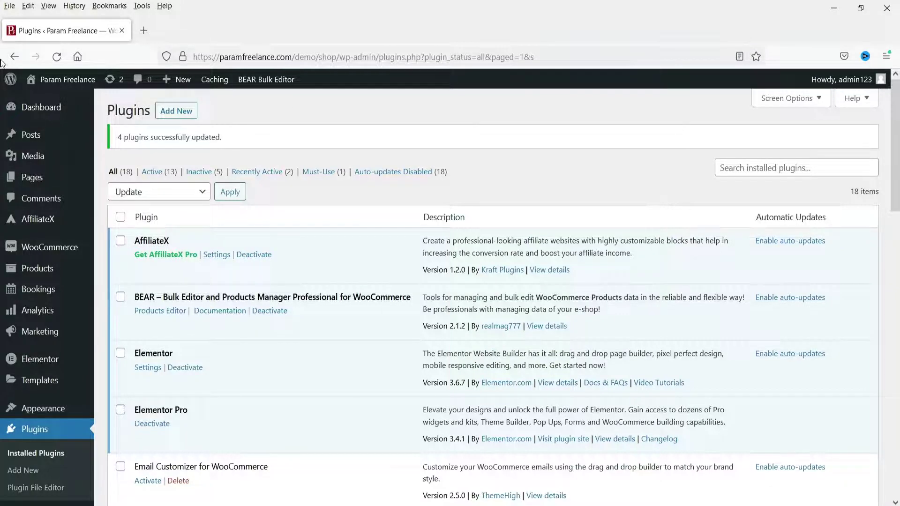
# Search new plugins for "woocommerce frequently bought" and install and activate WPC Frequently Bought Together for WooCommerce
pyautogui.click(31, 474)
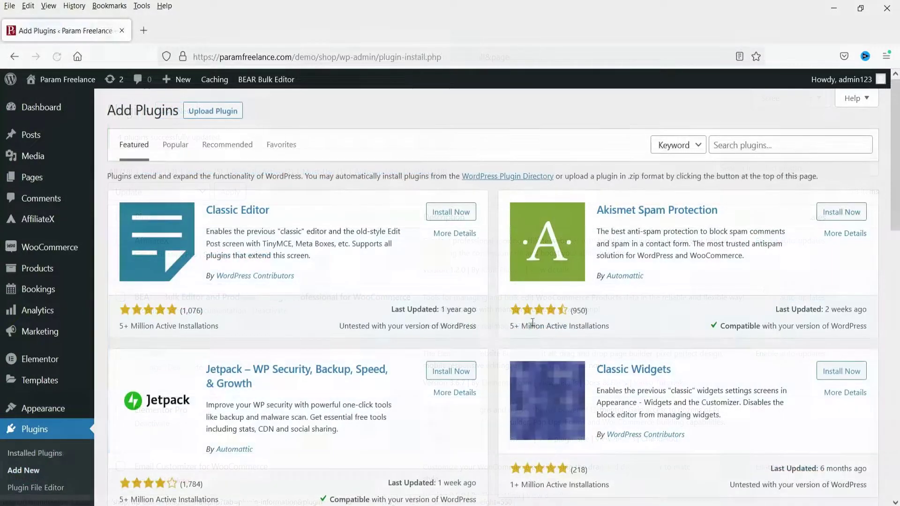
pyautogui.click(743, 146)
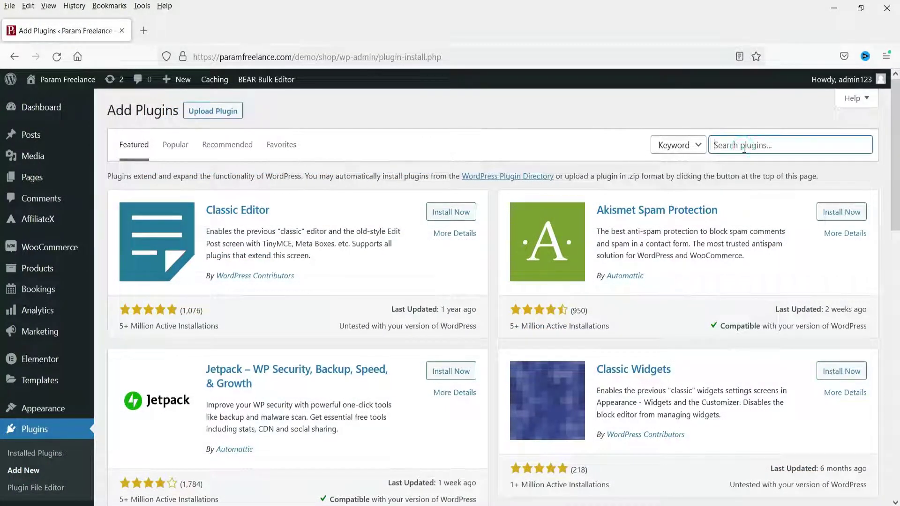
pyautogui.write('woocommerce')
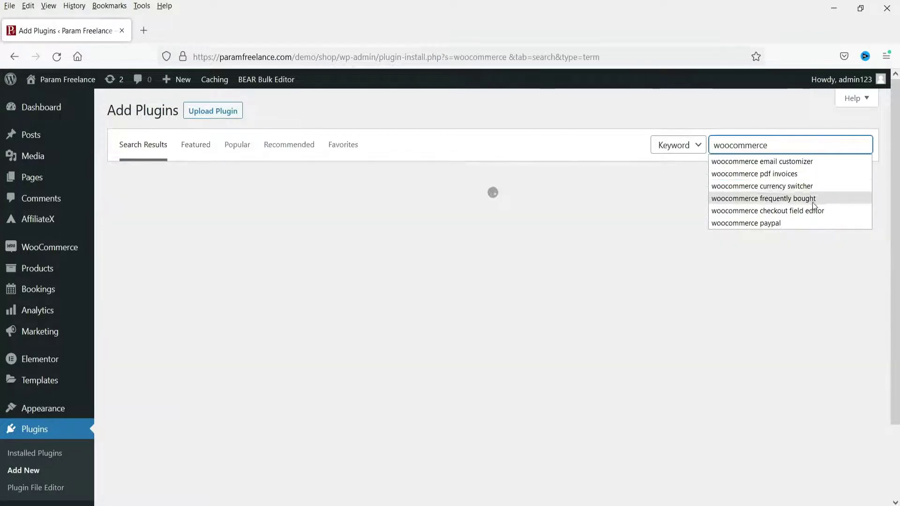
pyautogui.click(812, 201)
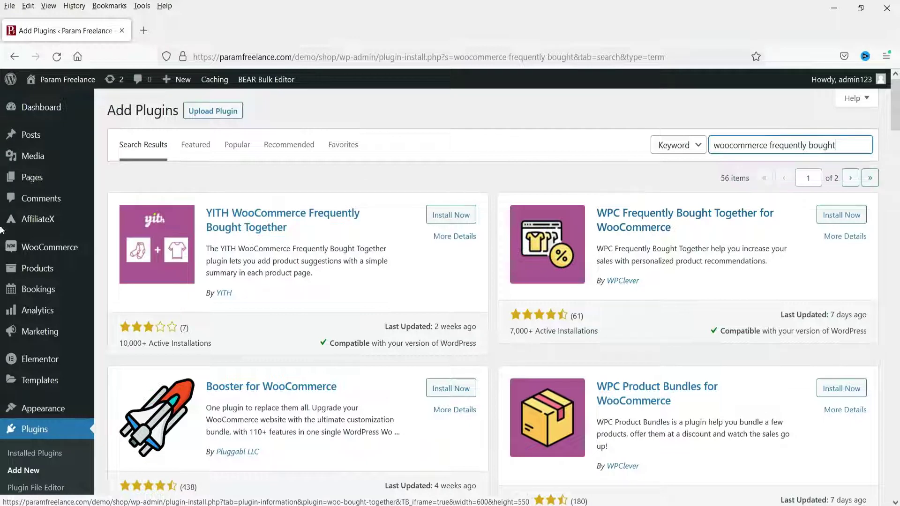
pyautogui.click(839, 217)
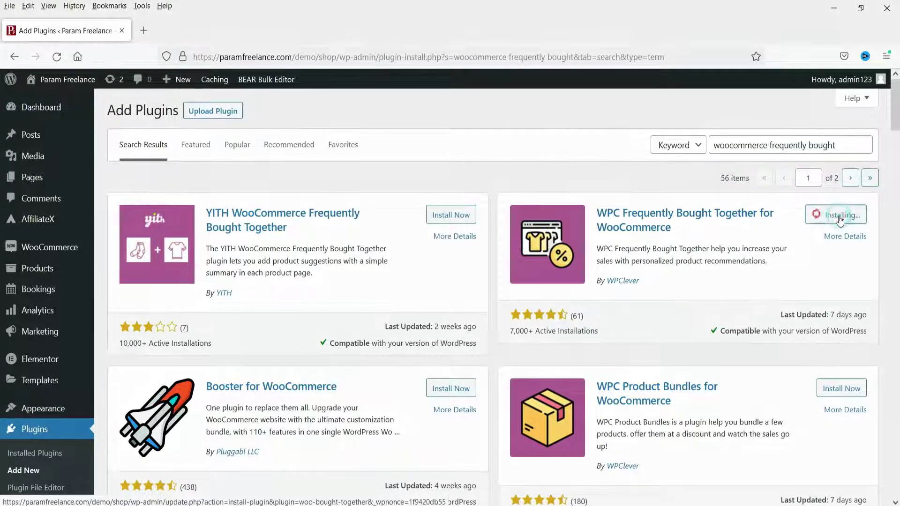
pyautogui.click(840, 220)
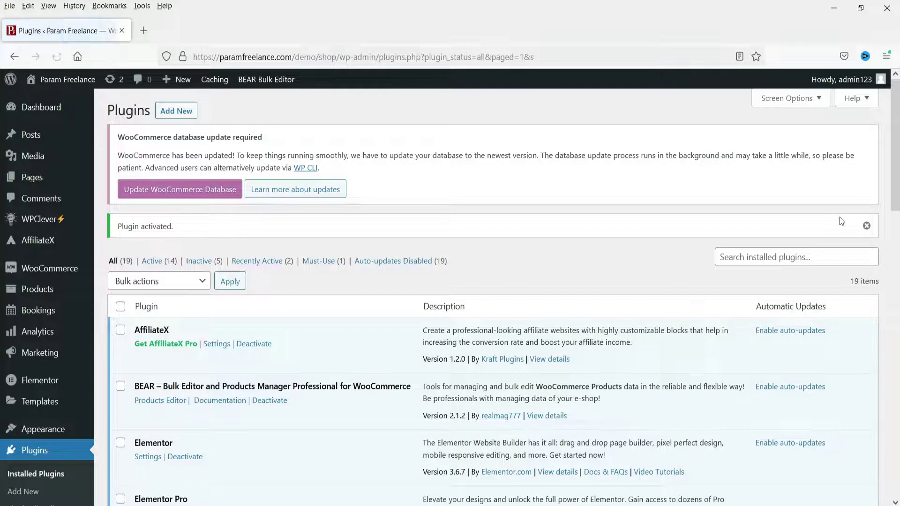
# Open the settings of the WPC Frequently Bought Together plugin and review its general options
pyautogui.scroll(-10, 276, 243)
pyautogui.scroll(-5, 275, 236)
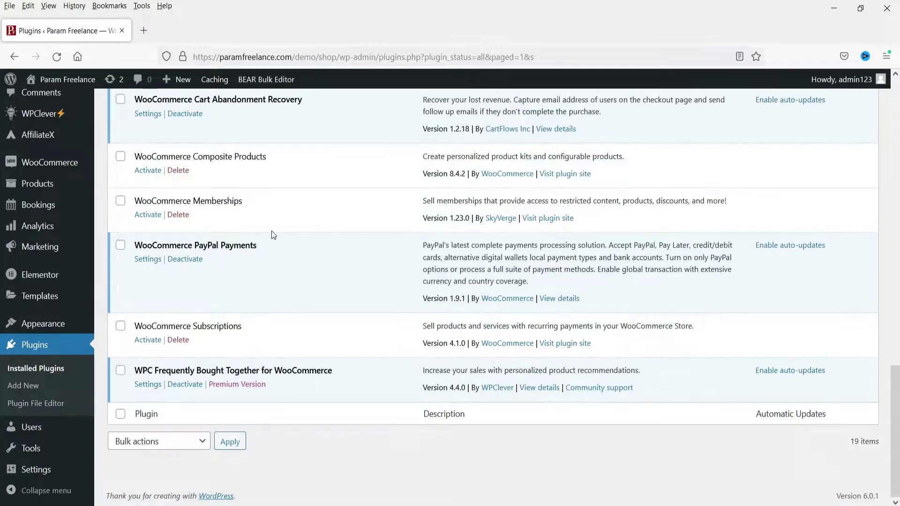
pyautogui.click(148, 387)
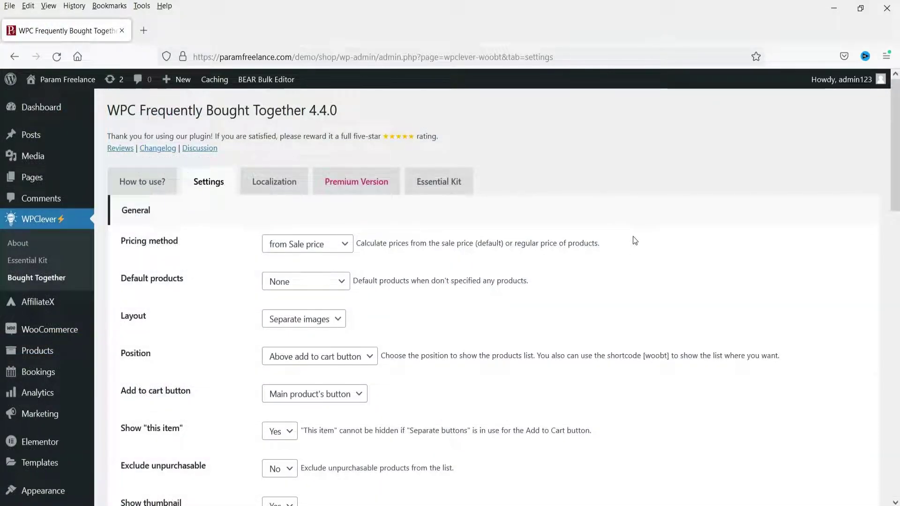
pyautogui.scroll(-8, 633, 237)
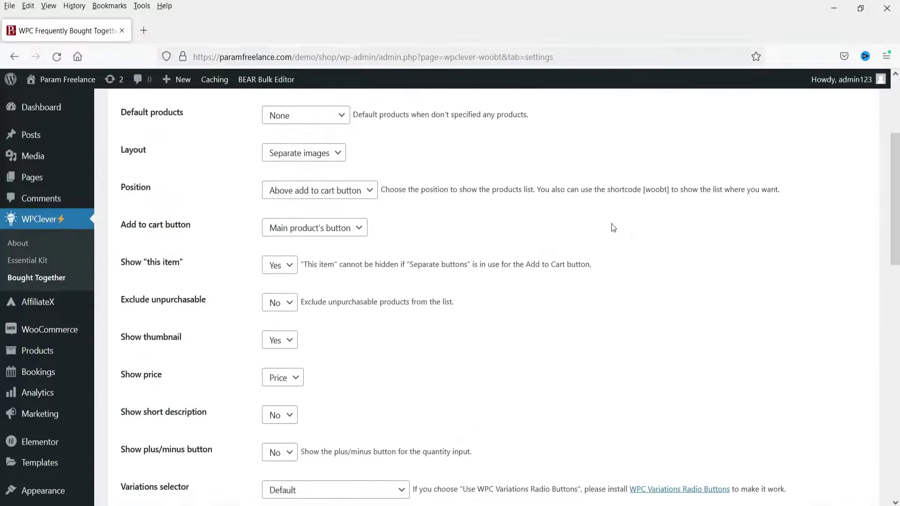
pyautogui.scroll(8, 611, 225)
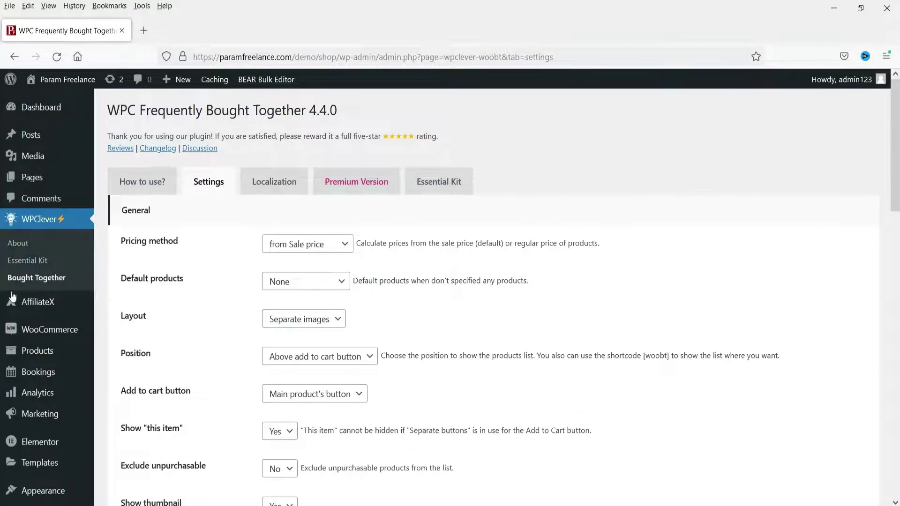
# Open the list of all products in a new tab and find Printed Brown Tshirt on its second page
pyautogui.moveTo(37, 350)
pyautogui.rightClick(119, 360)
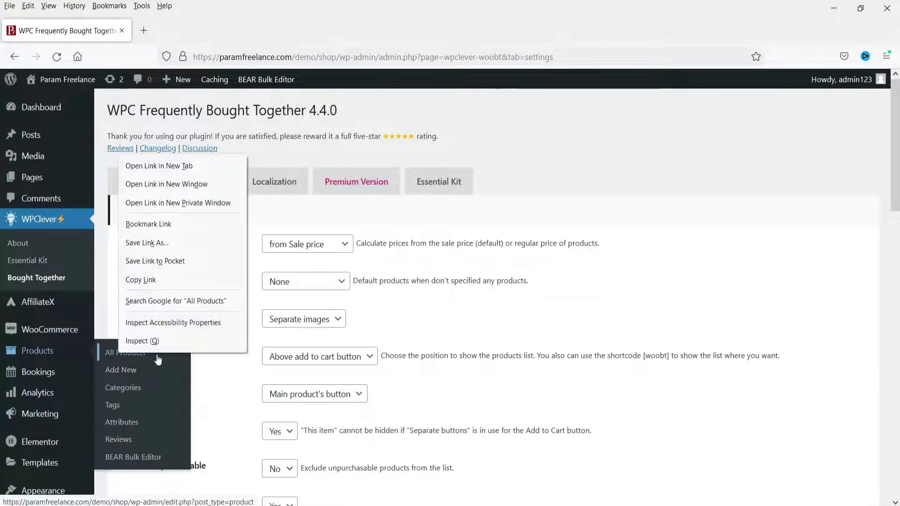
pyautogui.click(181, 167)
pyautogui.click(170, 31)
pyautogui.scroll(-5, 426, 254)
pyautogui.scroll(-4, 423, 255)
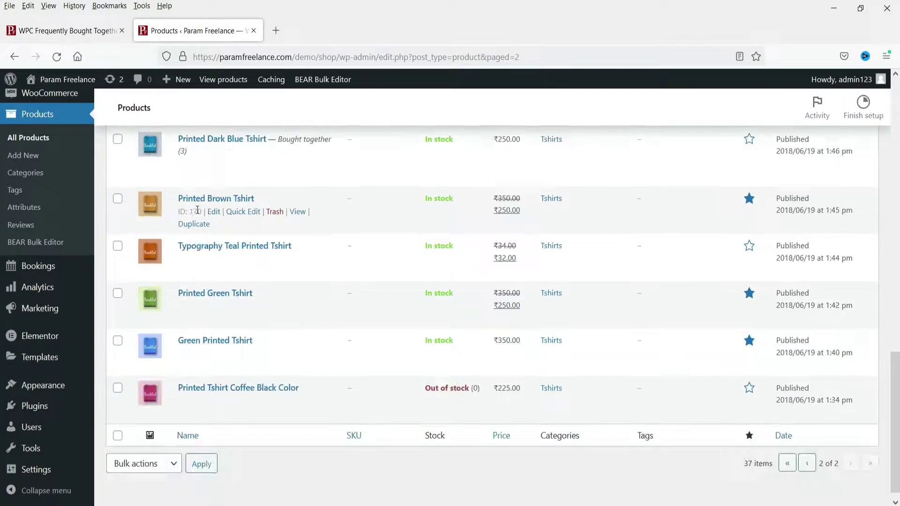
# View the Printed Brown Tshirt's shop page in a separate tab and check its price and layout
pyautogui.rightClick(297, 213)
pyautogui.click(345, 225)
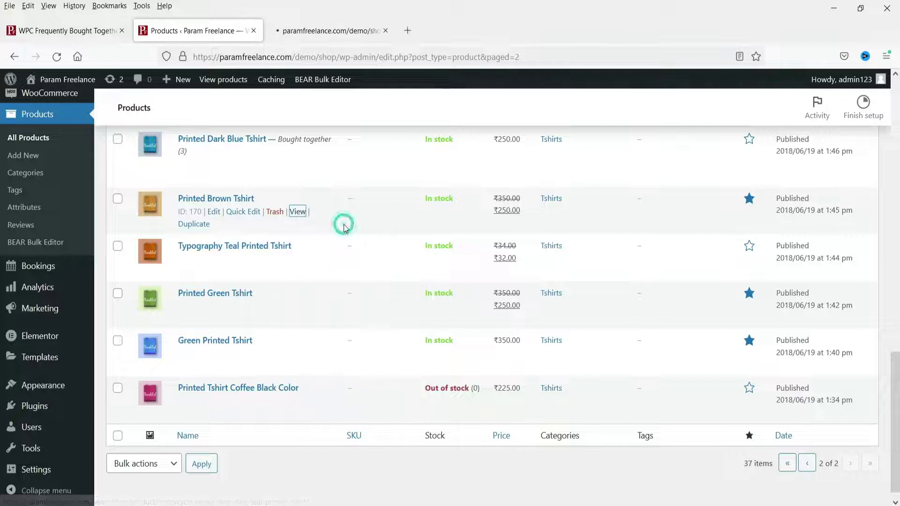
pyautogui.click(210, 36)
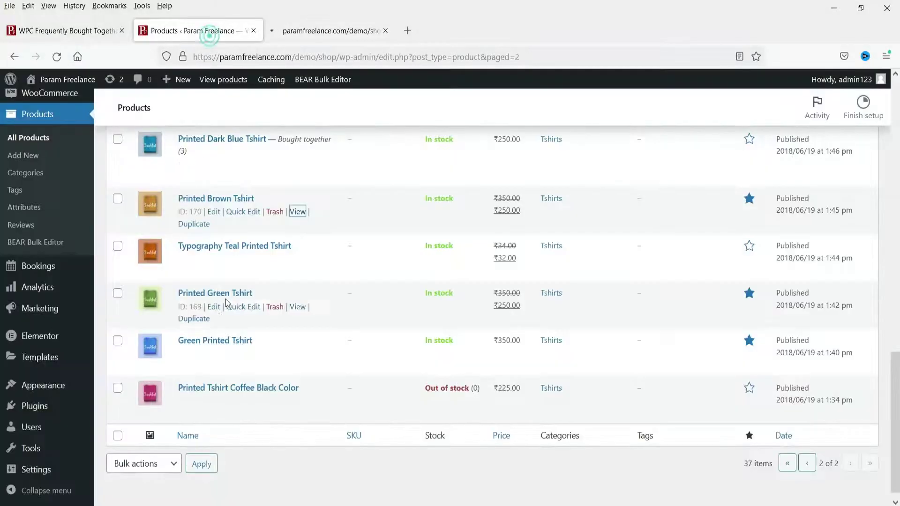
pyautogui.click(299, 31)
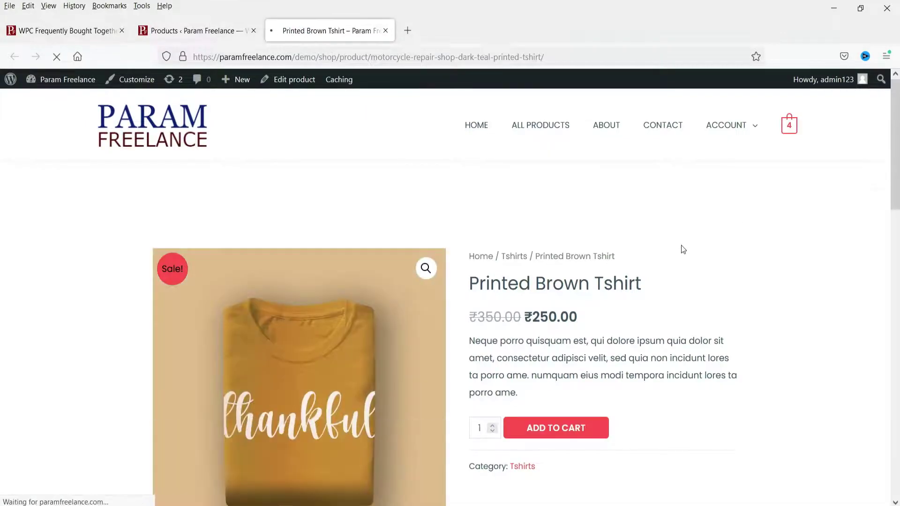
pyautogui.scroll(-4, 682, 246)
pyautogui.scroll(1, 656, 244)
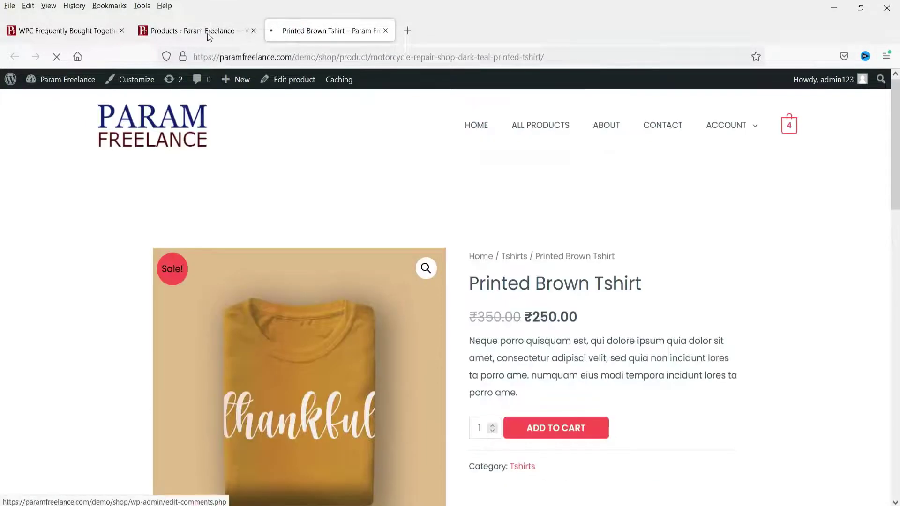
# Open the Printed Brown Tshirt for editing, clear its sale price and set the regular price to 250
pyautogui.click(211, 34)
pyautogui.click(213, 212)
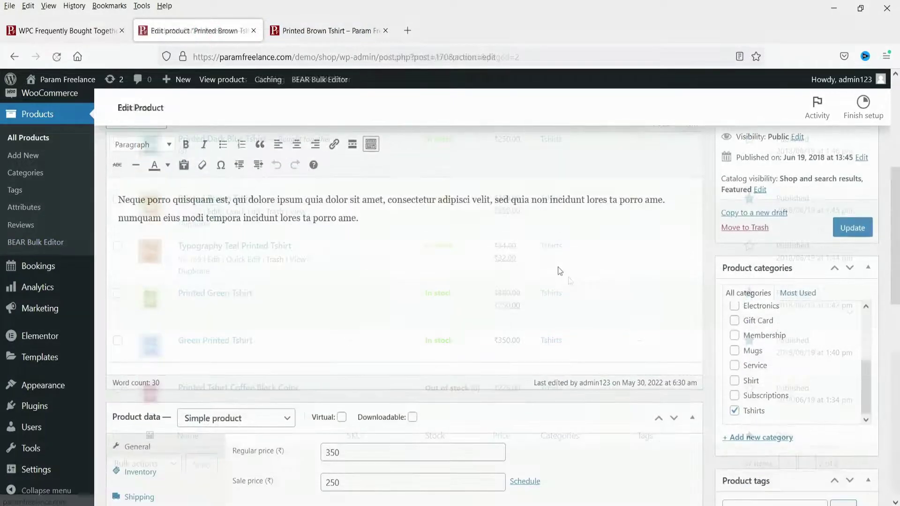
pyautogui.scroll(-4, 557, 266)
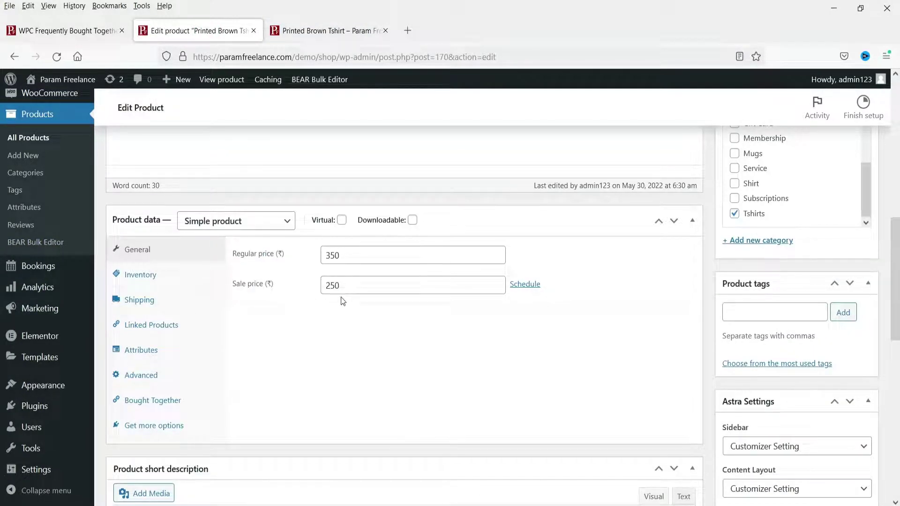
pyautogui.doubleClick(349, 285)
pyautogui.press('BackSpace')
pyautogui.doubleClick(324, 252)
pyautogui.write('250')
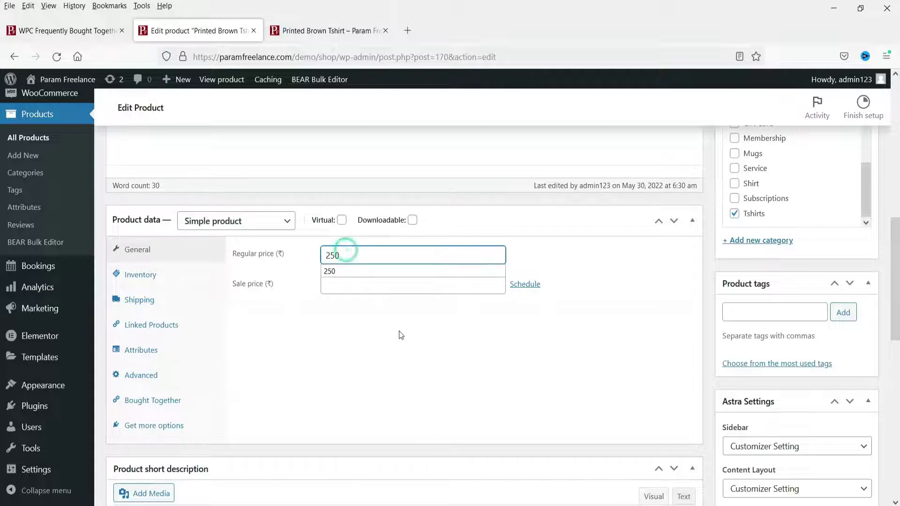
pyautogui.click(356, 269)
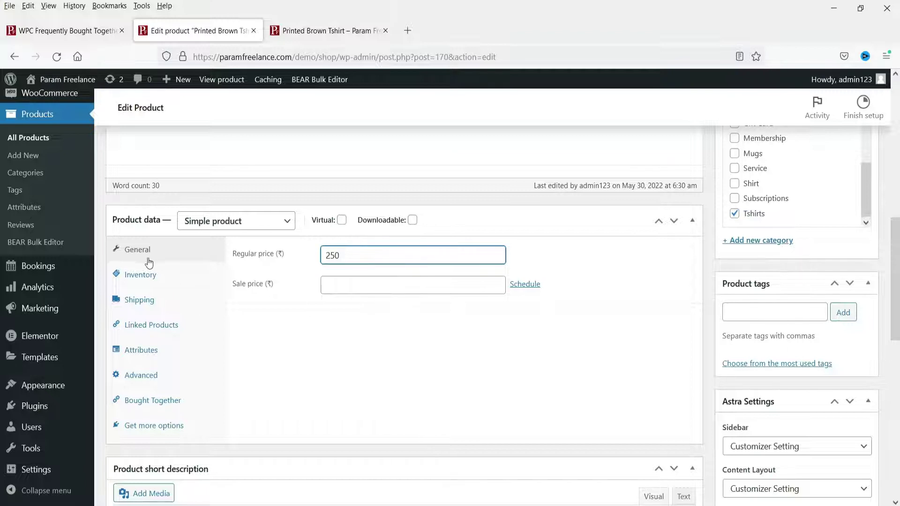
# Search for "tshirt" and add Printed Dark Blue Tshirt, Printed Green Tshirt and Green Printed Tshirt as the product's bought-together items
pyautogui.click(138, 404)
pyautogui.click(395, 254)
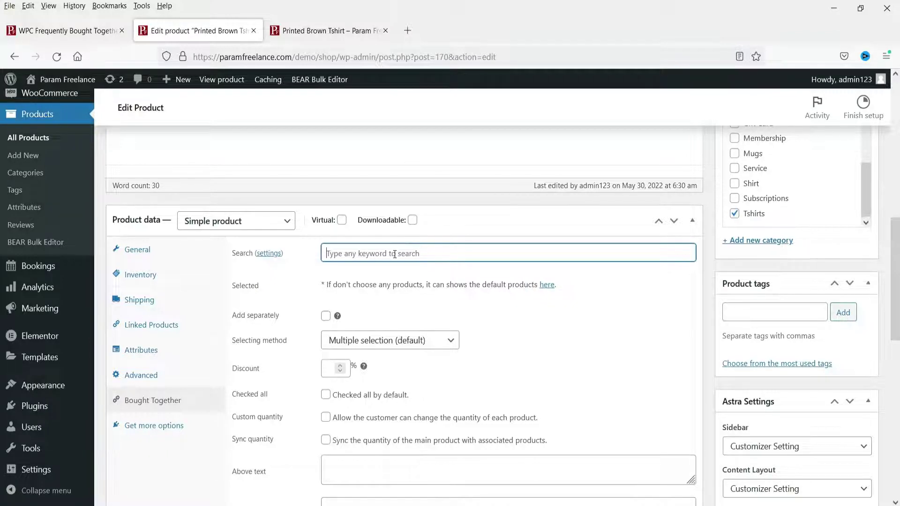
pyautogui.write('tshirt')
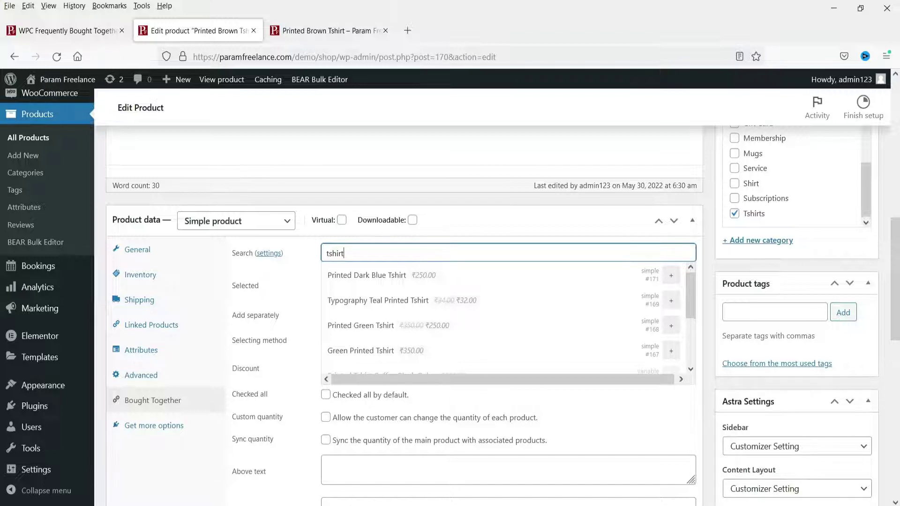
pyautogui.click(351, 276)
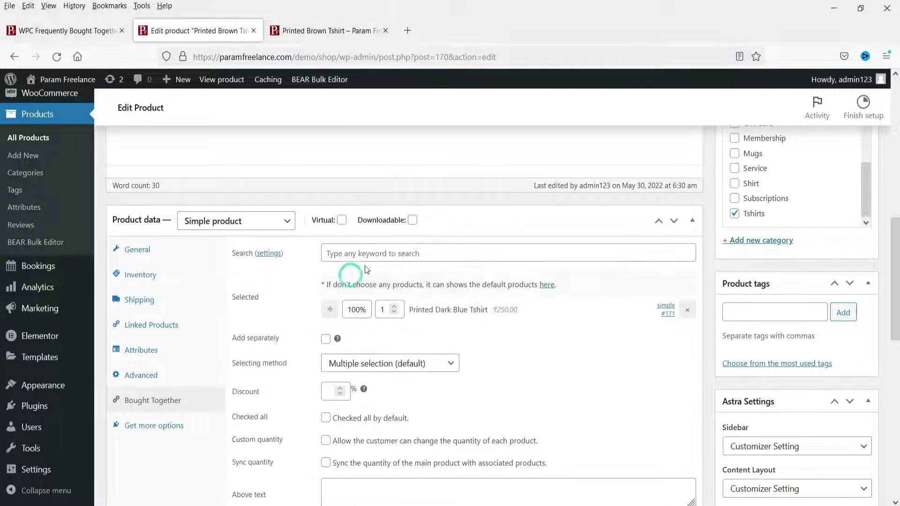
pyautogui.click(369, 252)
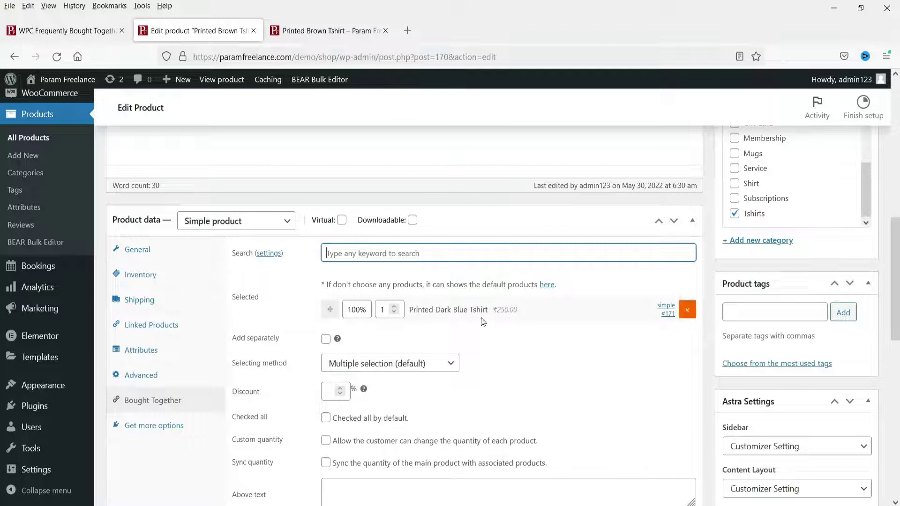
pyautogui.write('tshirt')
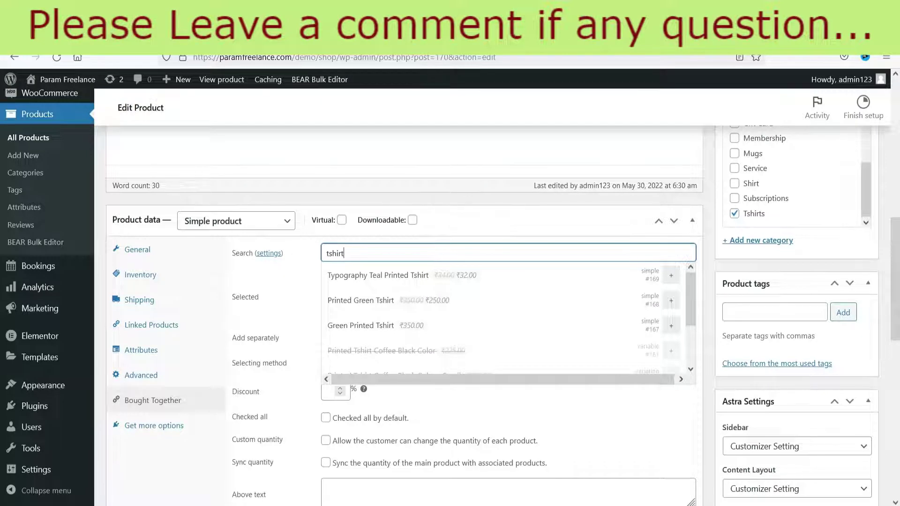
pyautogui.click(349, 305)
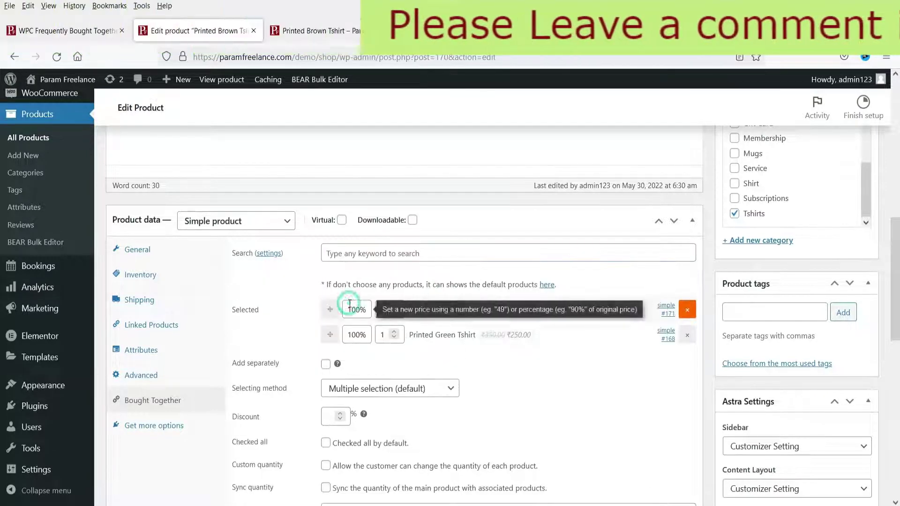
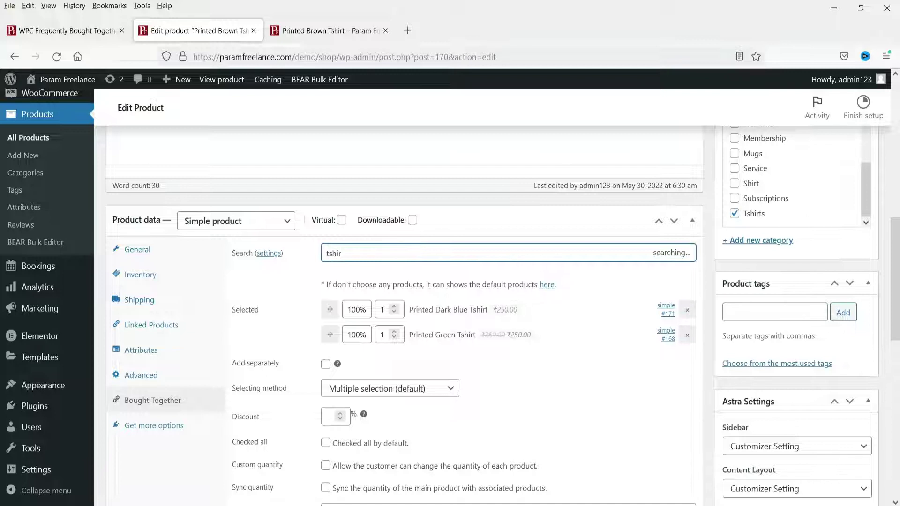
pyautogui.click(357, 295)
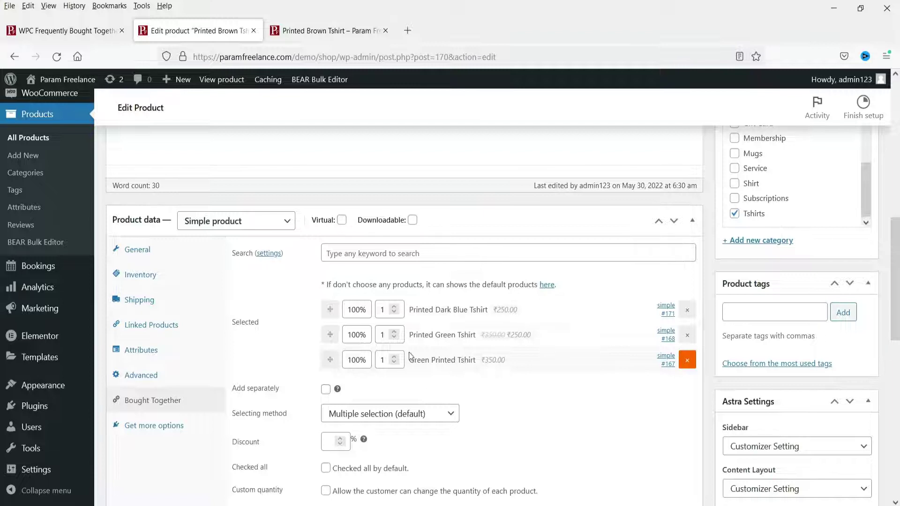
# Set the bought-together price of all three selected T-shirts to 90% of the original price
pyautogui.doubleClick(357, 309)
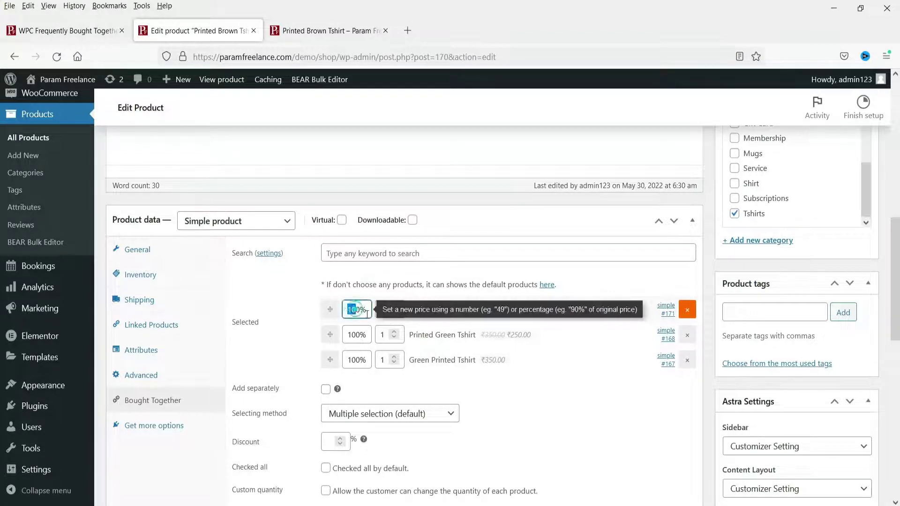
pyautogui.write('90')
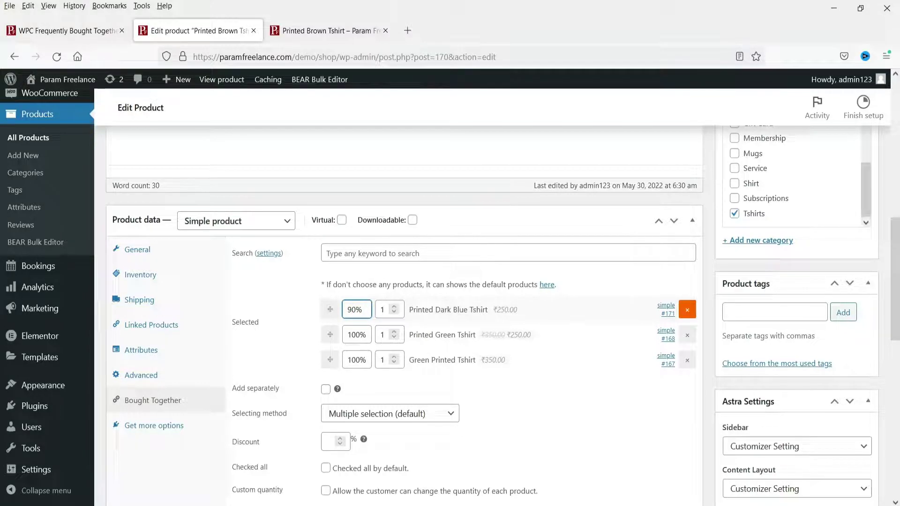
pyautogui.moveTo(354, 335); pyautogui.dragTo(322, 332)
pyautogui.write('9')
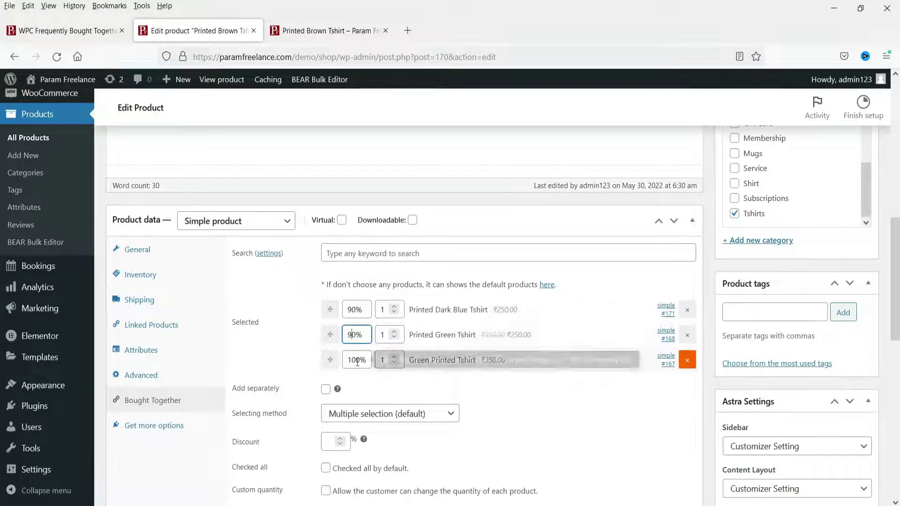
pyautogui.moveTo(358, 360); pyautogui.dragTo(346, 360)
pyautogui.write('9')
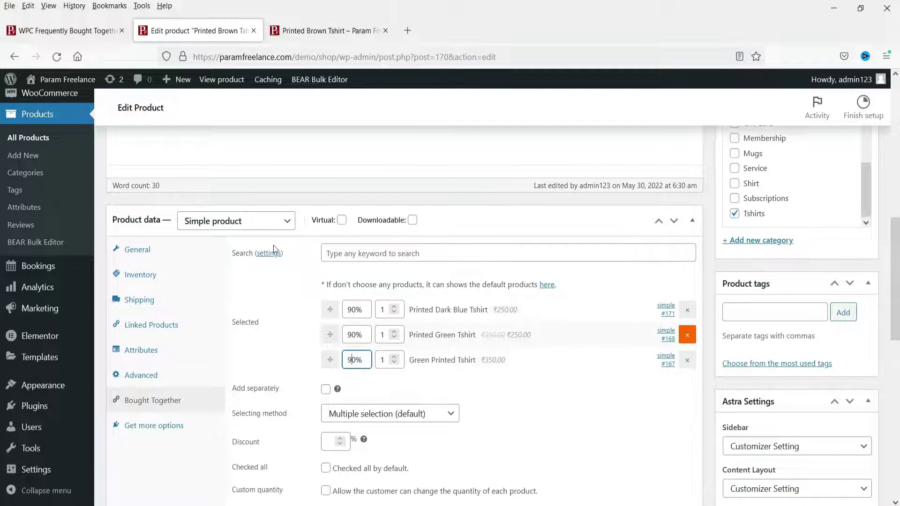
# Read the help for adding items separately and choose Multiple selection (default) as the bought-together selecting method
pyautogui.scroll(-3, 506, 368)
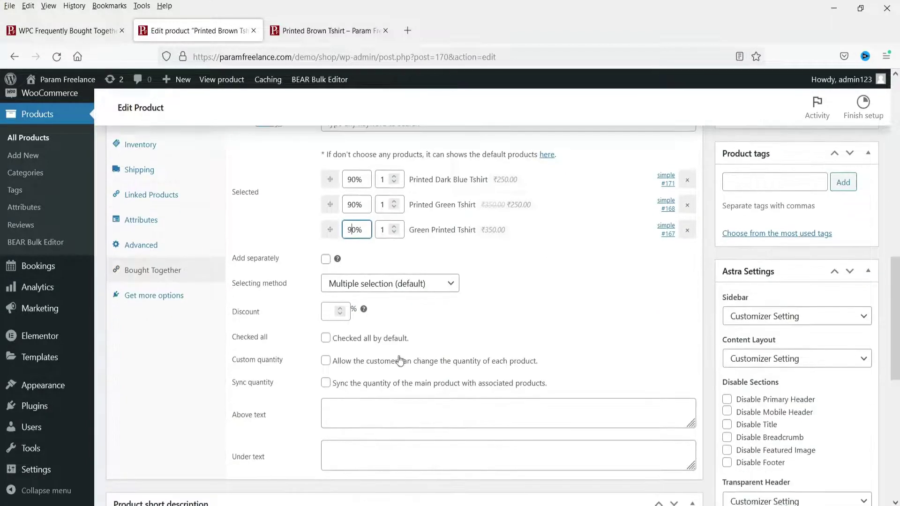
pyautogui.moveTo(338, 260)
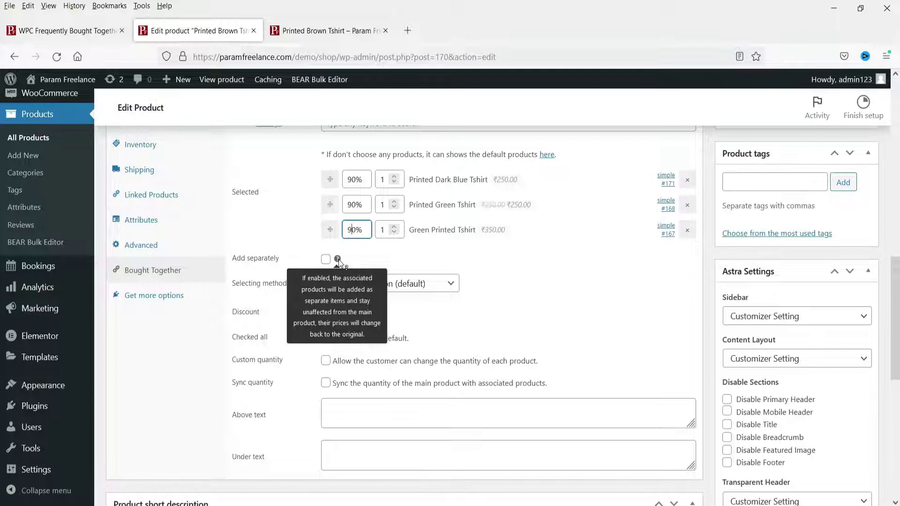
pyautogui.click(535, 315)
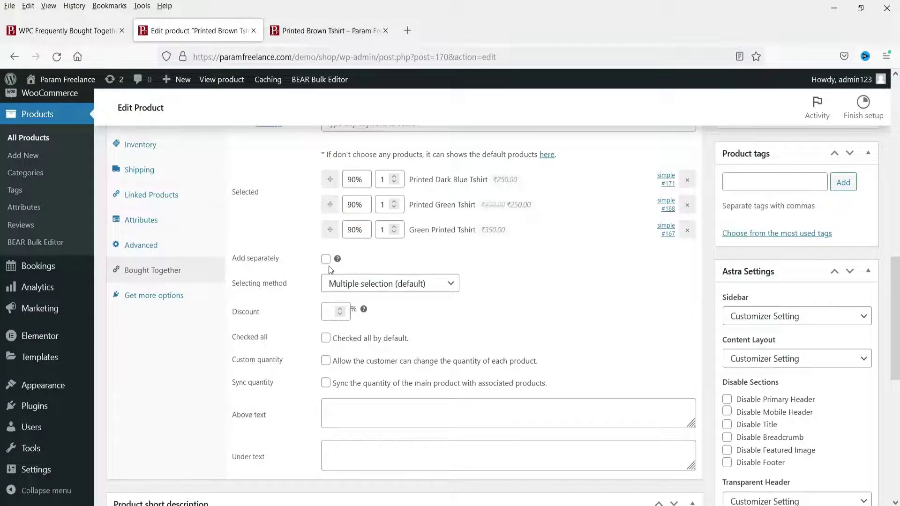
pyautogui.click(449, 287)
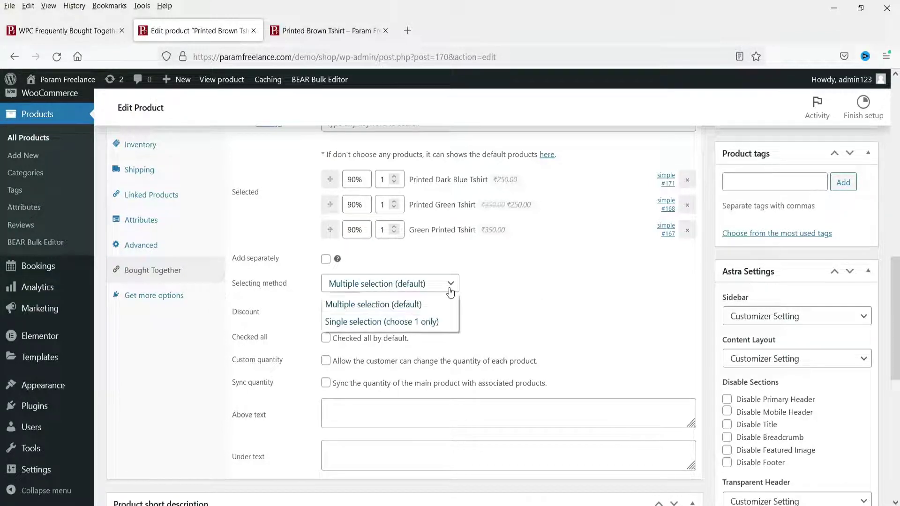
pyautogui.click(378, 304)
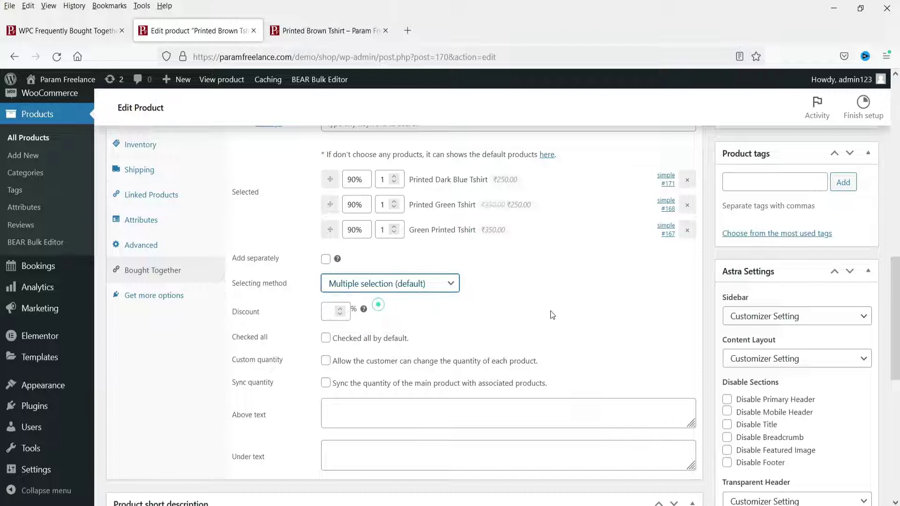
# Set the main product's bought-together discount to 10% and have all associated items checked by default
pyautogui.click(328, 311)
pyautogui.write('10')
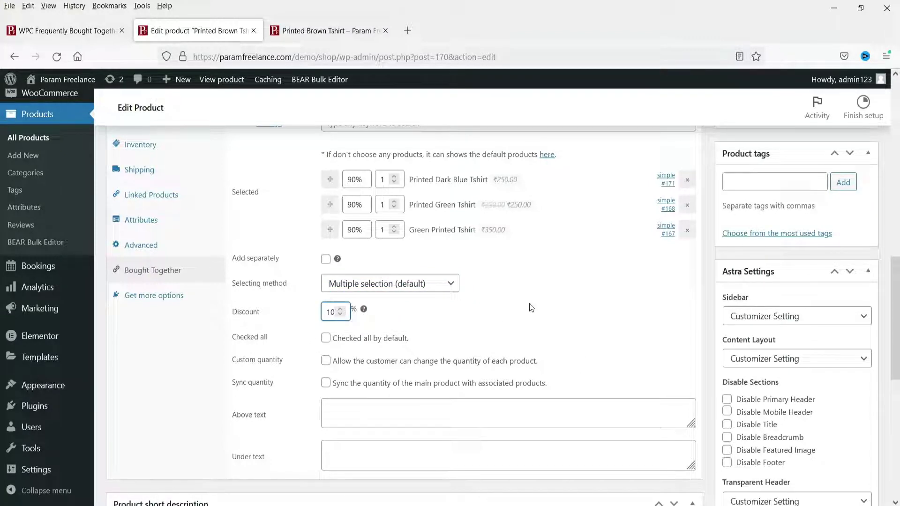
pyautogui.click(335, 312)
pyautogui.click(328, 338)
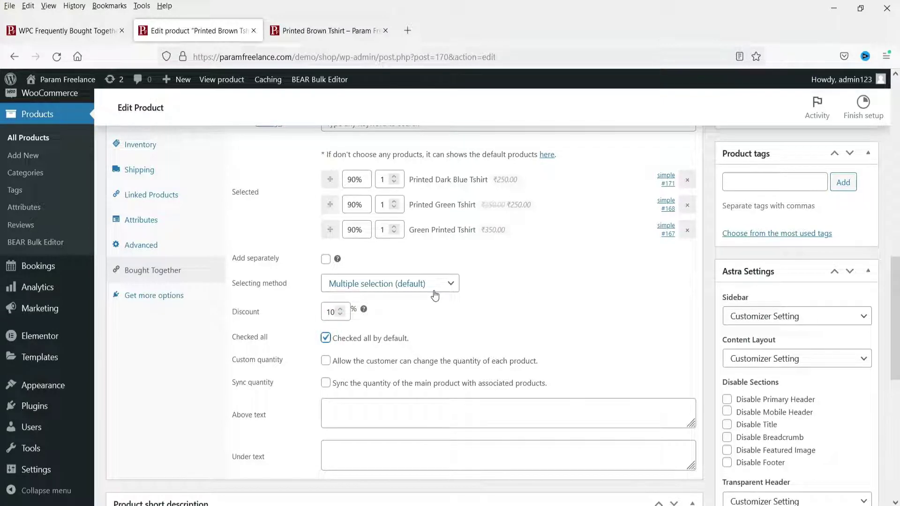
# Allow customers to change each item's quantity, limited to min 1 and max 3, and enable using the default quantity as min
pyautogui.scroll(-2, 436, 294)
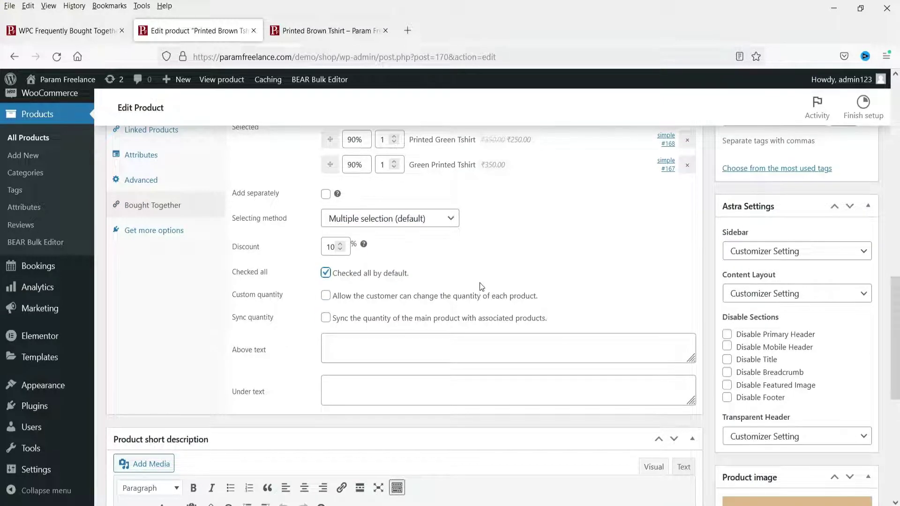
pyautogui.click(325, 298)
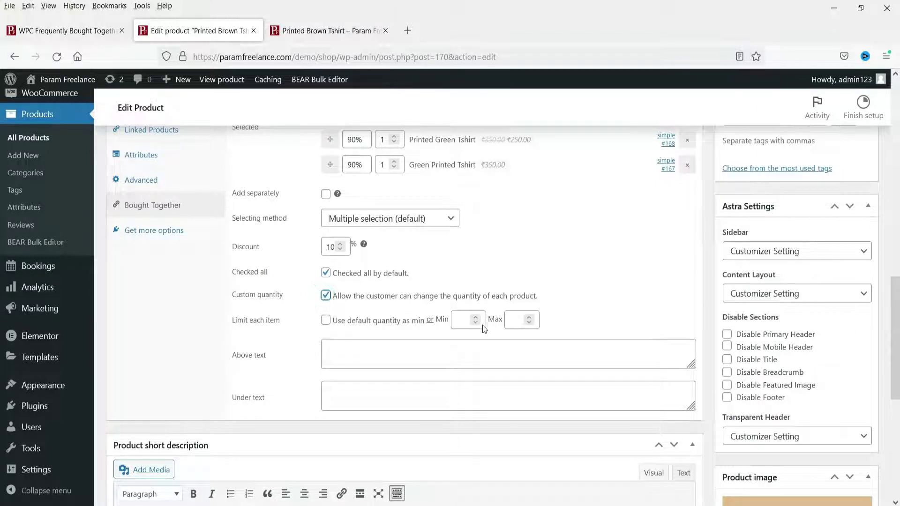
pyautogui.click(459, 320)
pyautogui.click(516, 320)
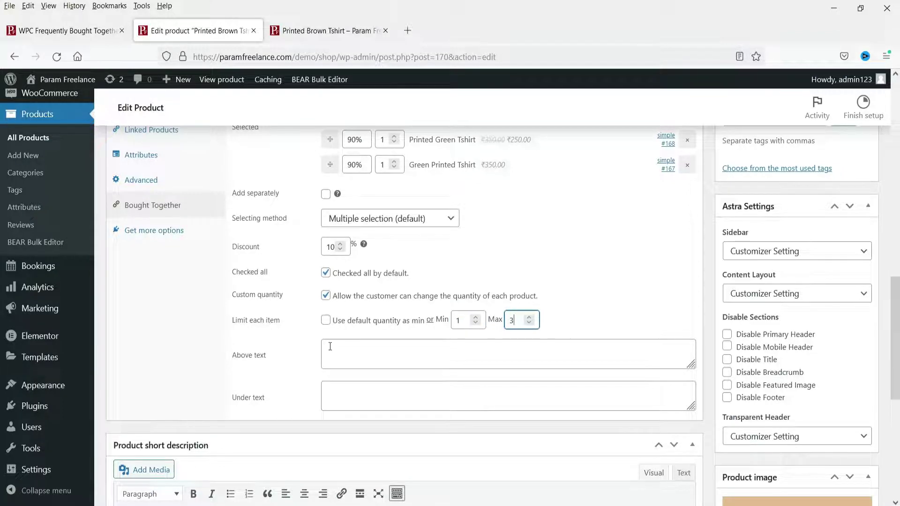
pyautogui.click(325, 320)
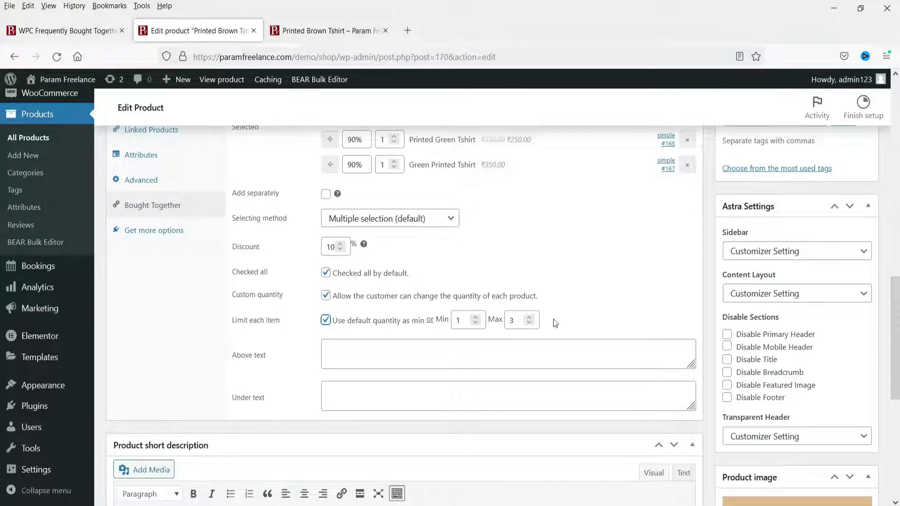
# Enter "Buy together for extra 10% discount." as the above text of the bought-together offer
pyautogui.click(386, 355)
pyautogui.write('B')
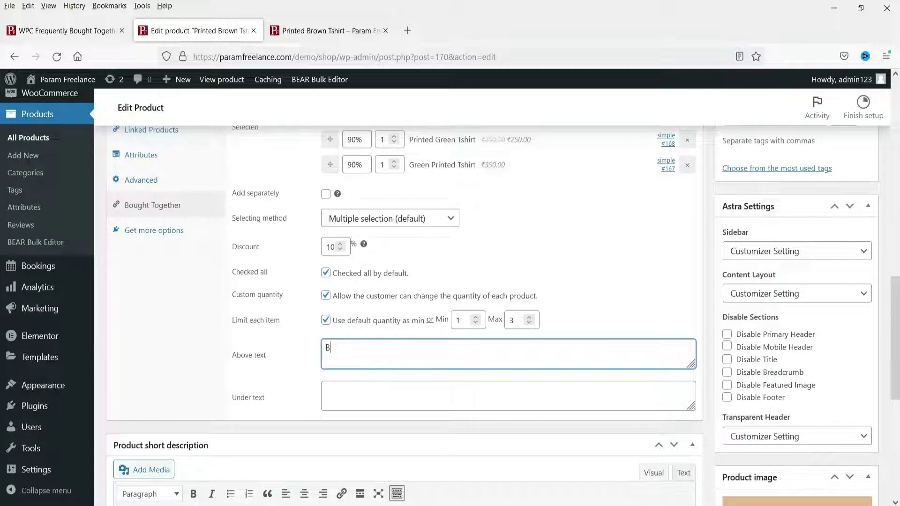
pyautogui.write('uy together for extra 10% discount.')
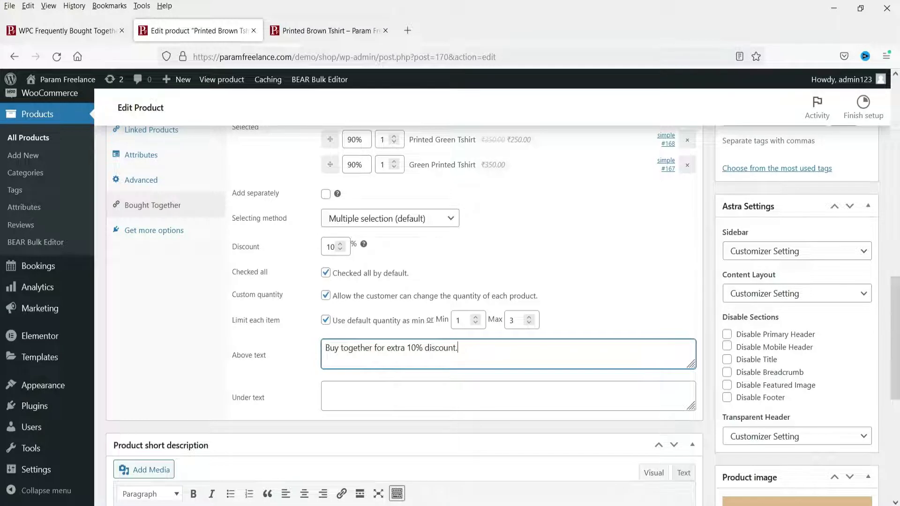
# Update the product to save its bought-together settings
pyautogui.scroll(-3, 537, 305)
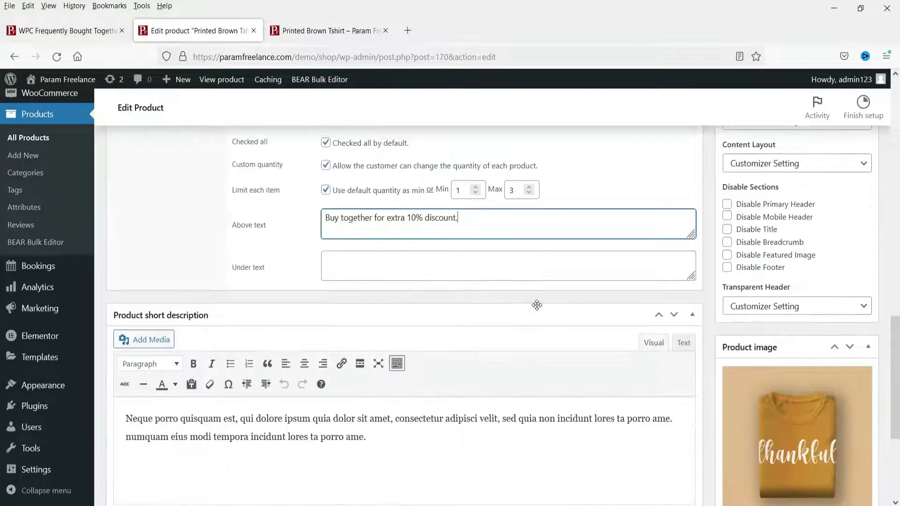
pyautogui.scroll(3, 539, 311)
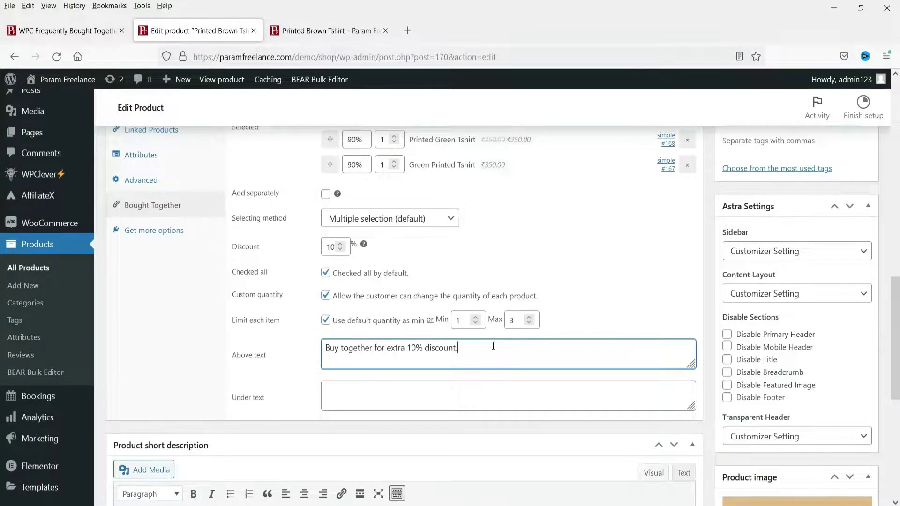
pyautogui.scroll(-5, 483, 366)
pyautogui.scroll(10, 448, 361)
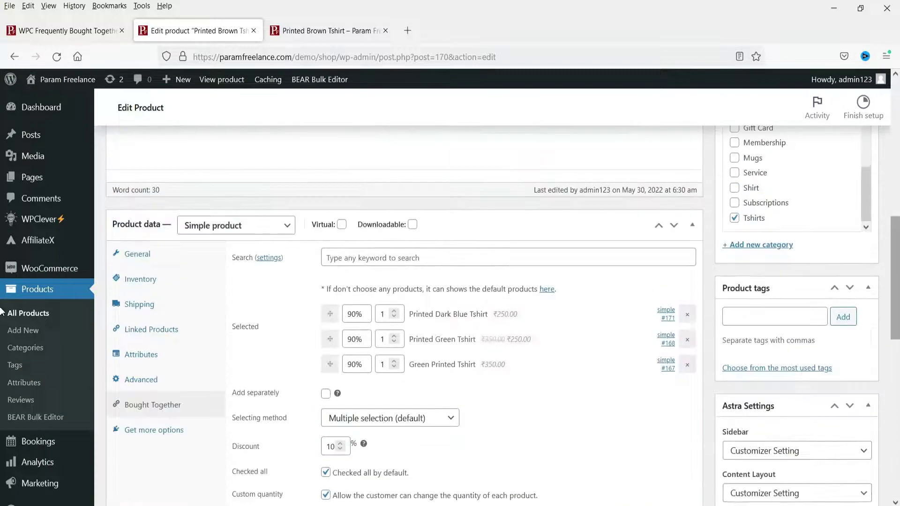
pyautogui.scroll(4, 2, 312)
pyautogui.click(847, 232)
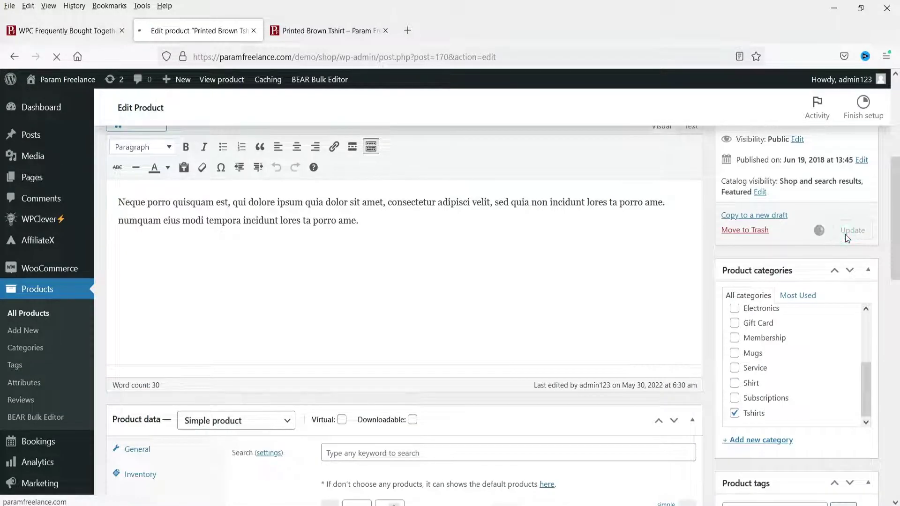
# Reload the Printed Brown Tshirt's shop page and check the text shown above the bought-together items
pyautogui.click(327, 31)
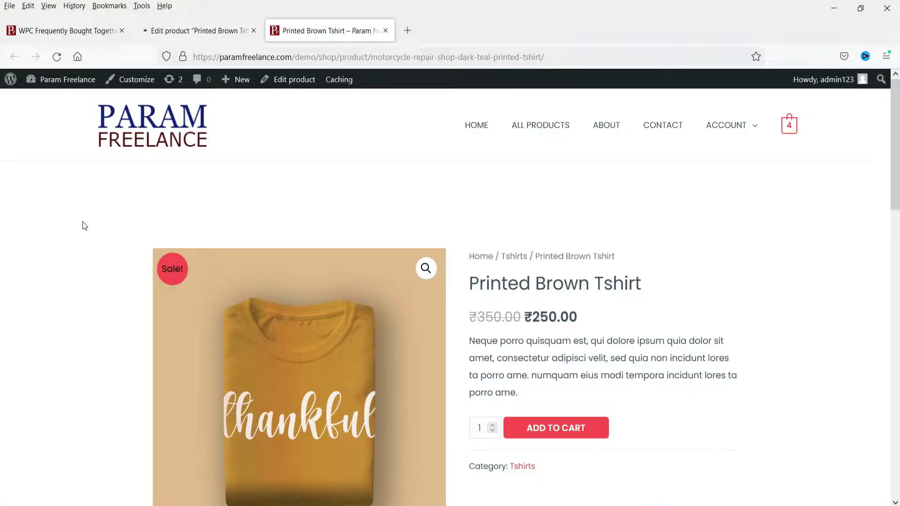
pyautogui.click(55, 59)
pyautogui.scroll(-3, 783, 279)
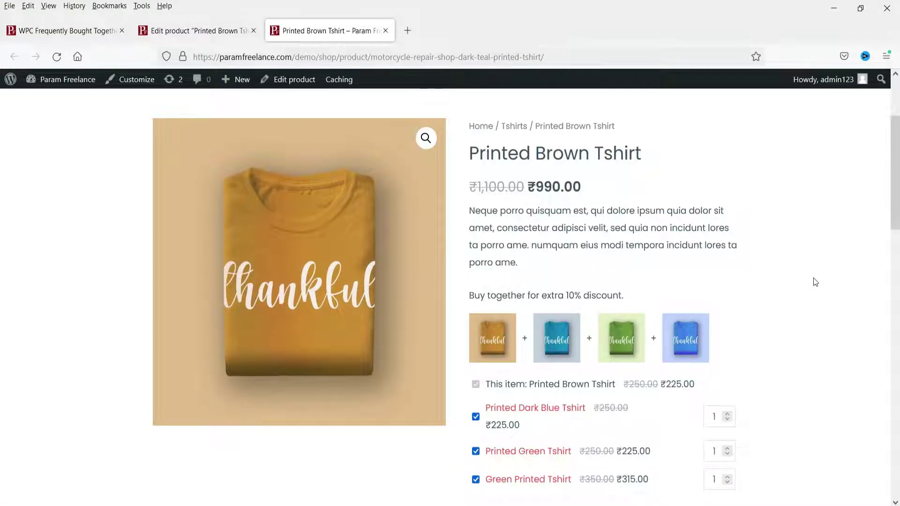
pyautogui.moveTo(470, 297); pyautogui.dragTo(631, 306)
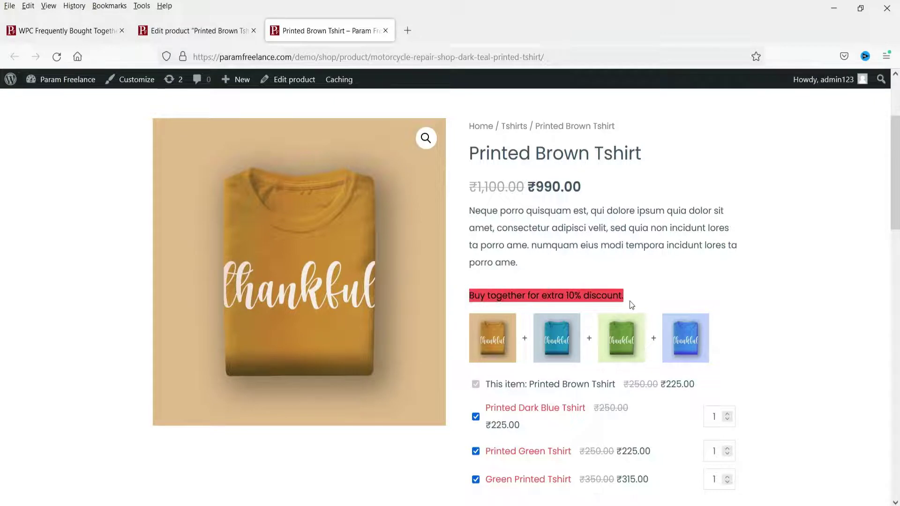
pyautogui.click(782, 295)
# Review the product's saved Bought Together settings in the editor, then return to its shop page to compare
pyautogui.click(192, 31)
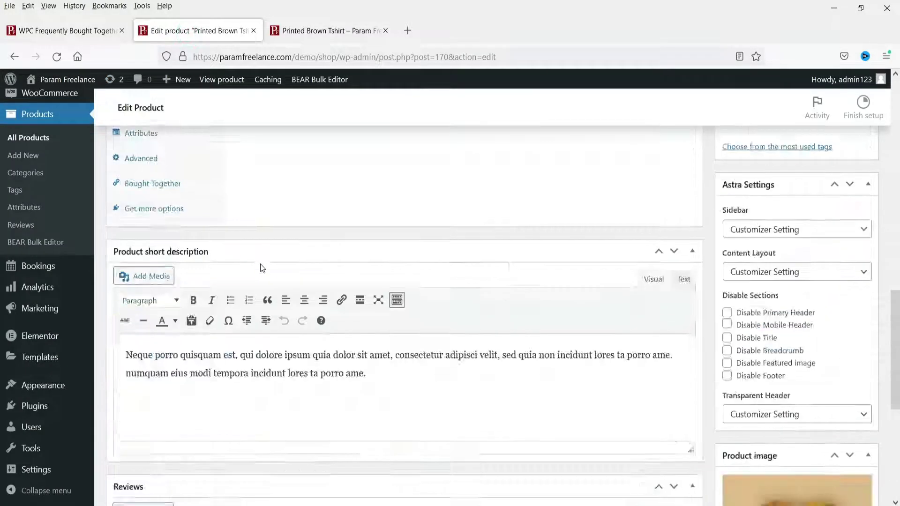
pyautogui.scroll(-5, 262, 268)
pyautogui.scroll(8, 260, 265)
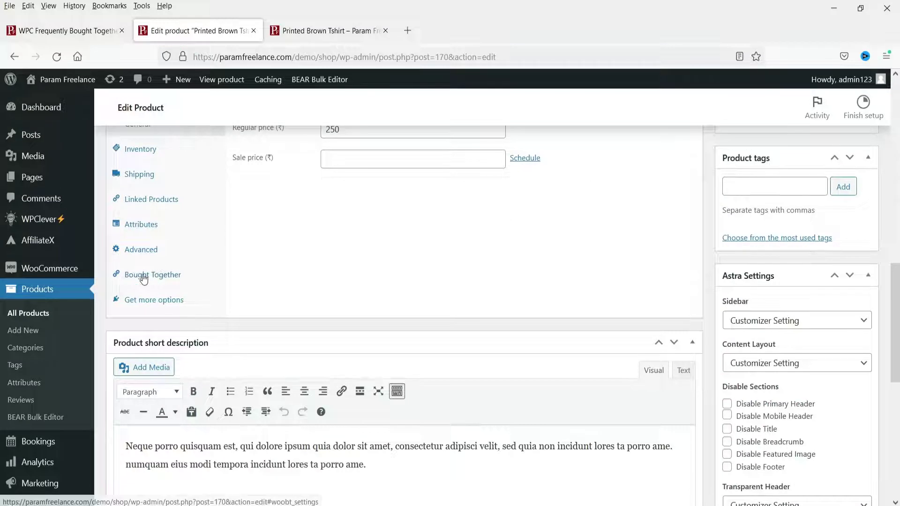
pyautogui.click(144, 279)
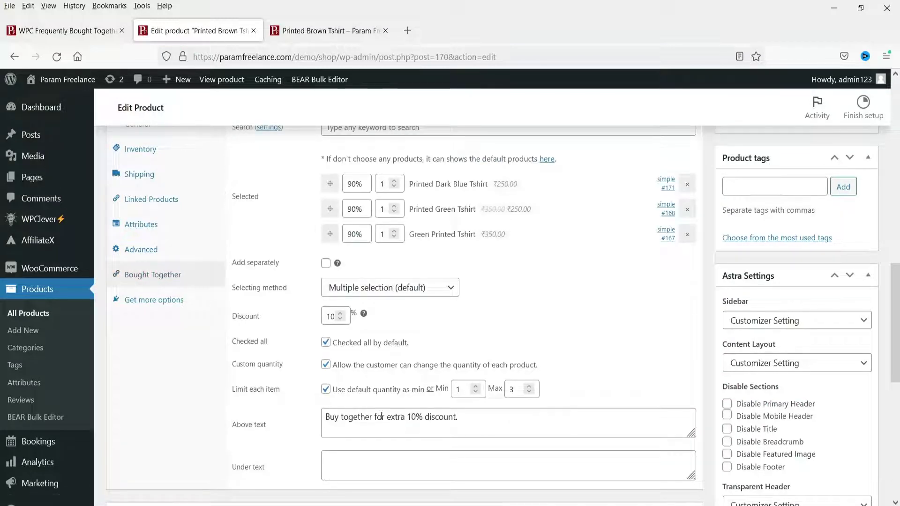
pyautogui.click(329, 31)
pyautogui.press('F5')
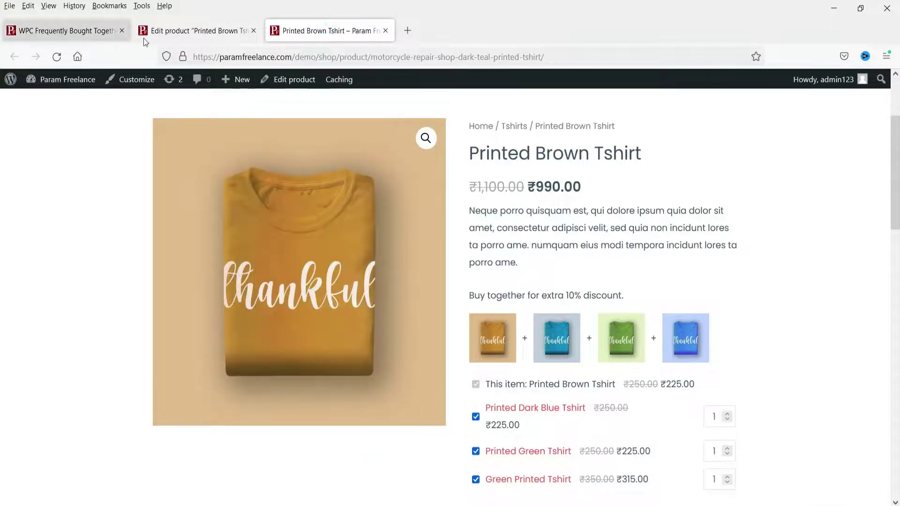
# Examine the discounted price of the Printed Dark Blue Tshirt and the offer's total on the shop page
pyautogui.scroll(-3, 845, 241)
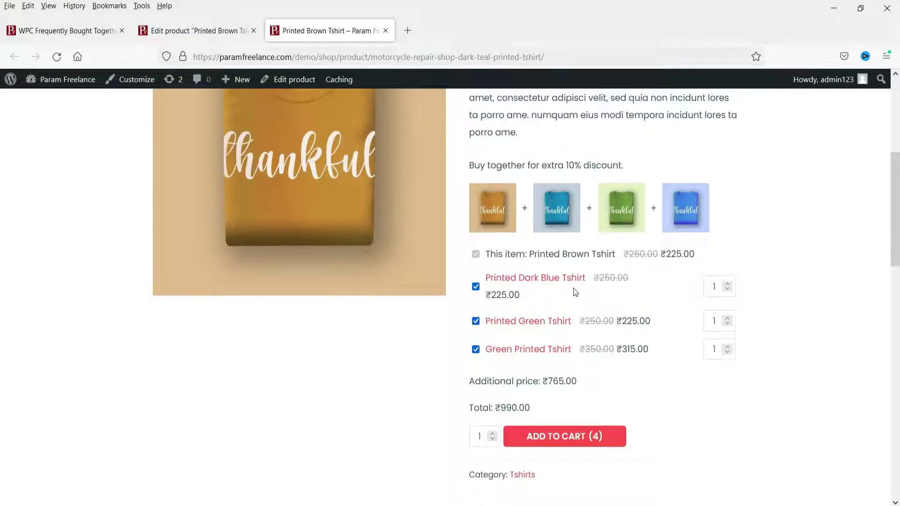
pyautogui.doubleClick(601, 278)
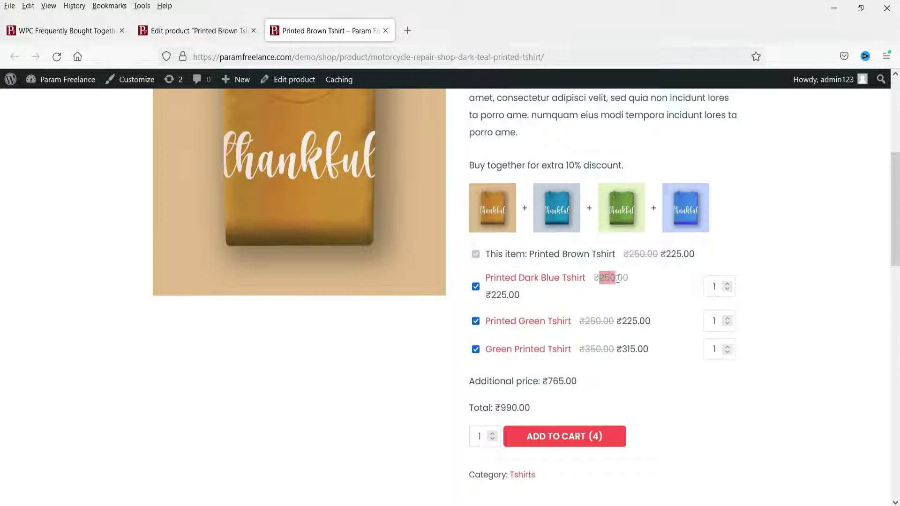
pyautogui.doubleClick(494, 295)
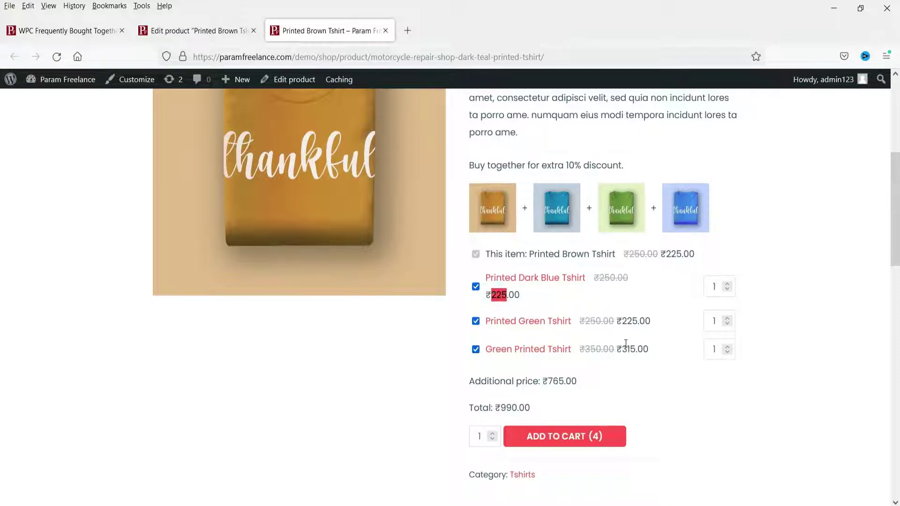
pyautogui.click(649, 399)
pyautogui.doubleClick(506, 408)
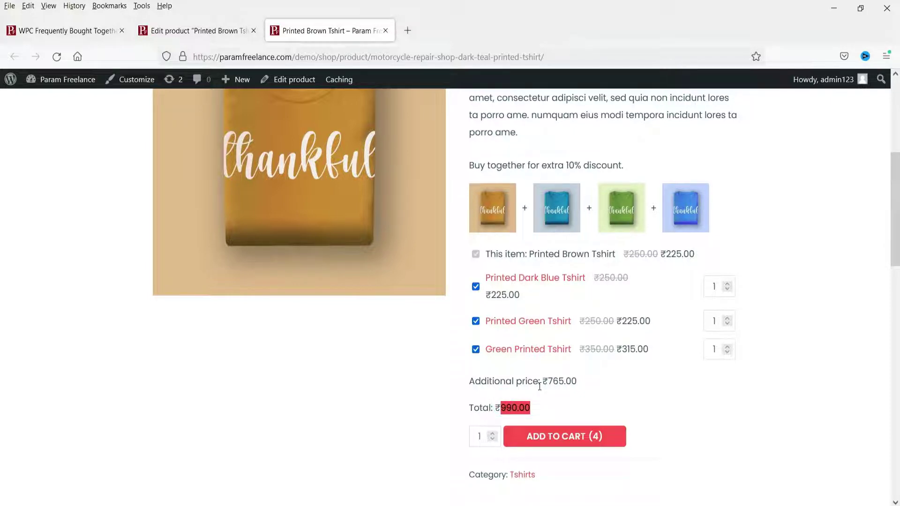
pyautogui.click(589, 402)
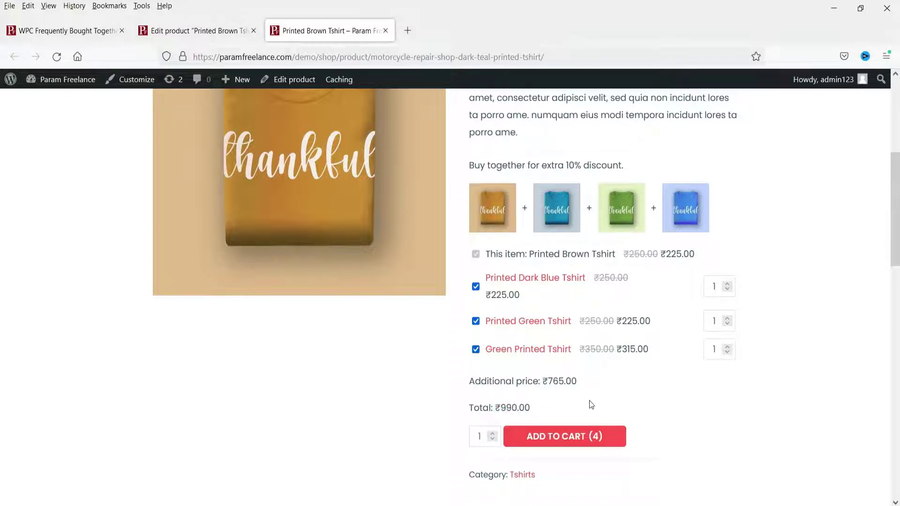
# Deselect the Printed Dark Blue, Printed Green and Green Printed Tshirts one by one, checking the additional price and total
pyautogui.click(476, 287)
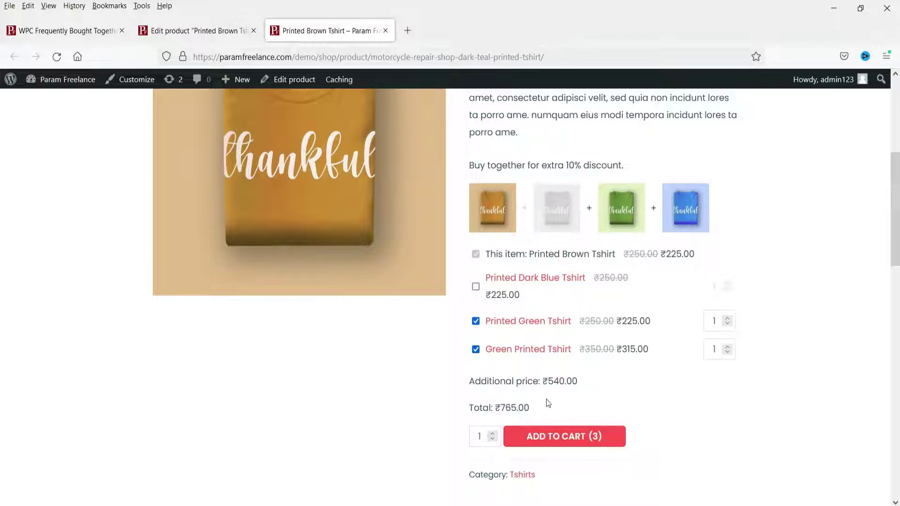
pyautogui.doubleClick(554, 382)
pyautogui.click(616, 398)
pyautogui.click(476, 321)
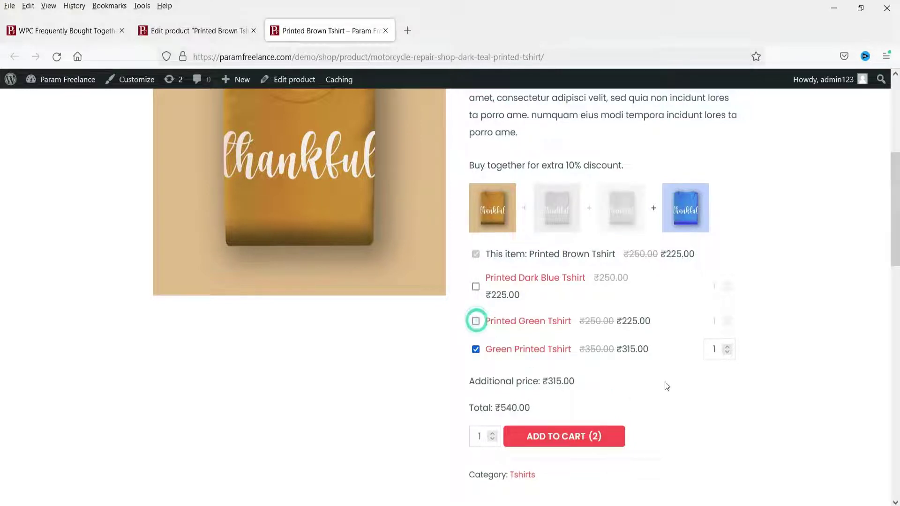
pyautogui.click(476, 349)
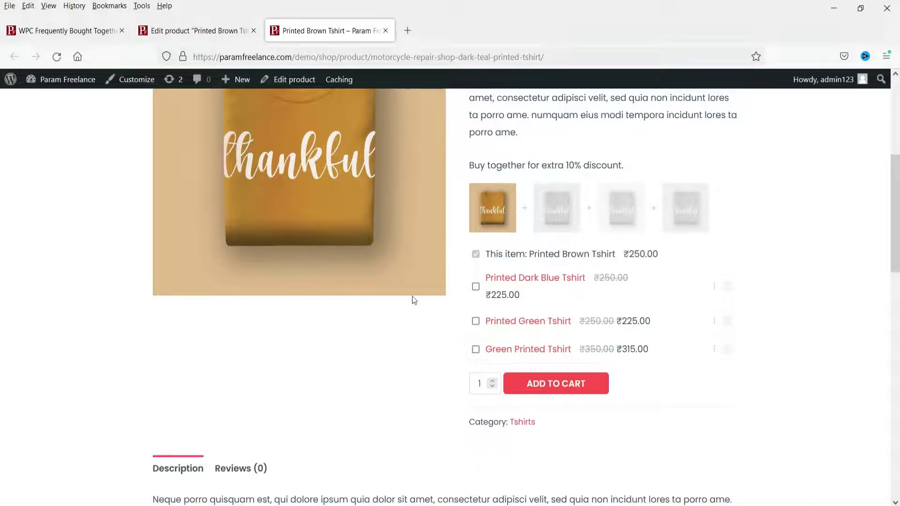
# Check the Printed Brown Tshirt's price with none of the associated items selected
pyautogui.scroll(2, 816, 337)
pyautogui.scroll(1, 816, 337)
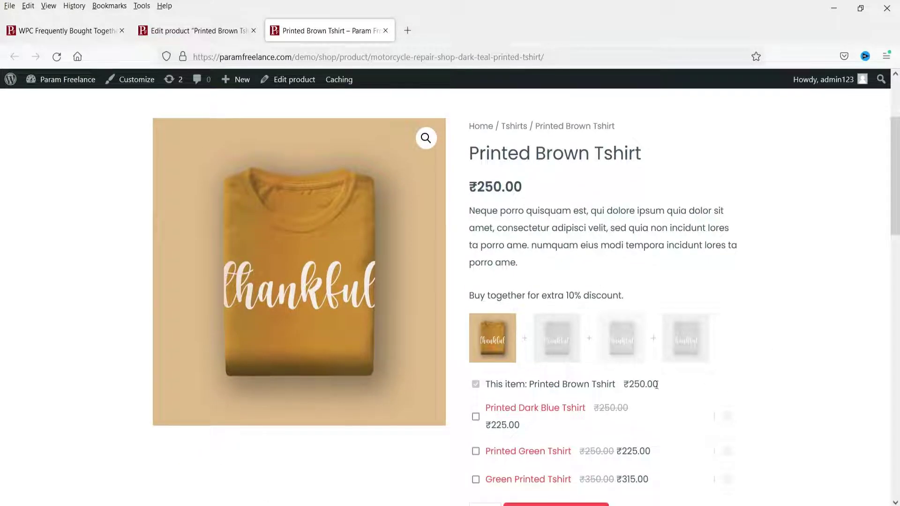
pyautogui.click(632, 383)
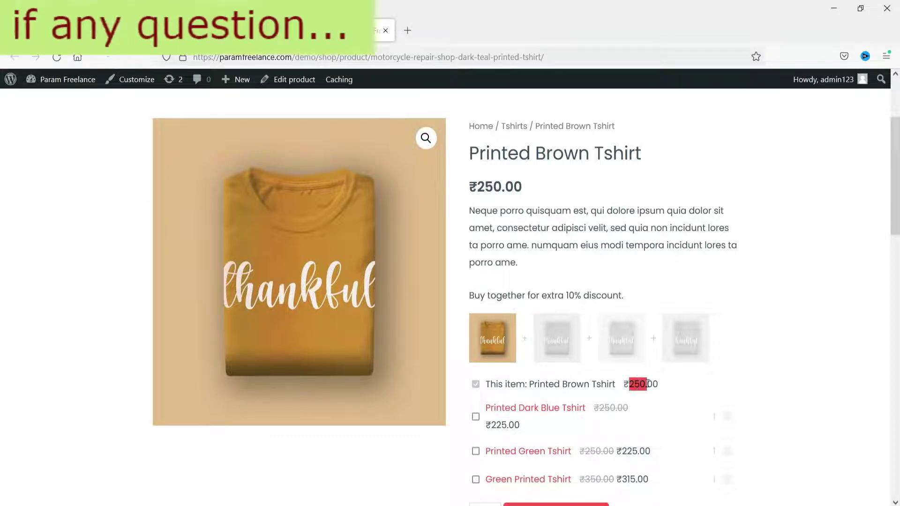
pyautogui.scroll(-3, 641, 384)
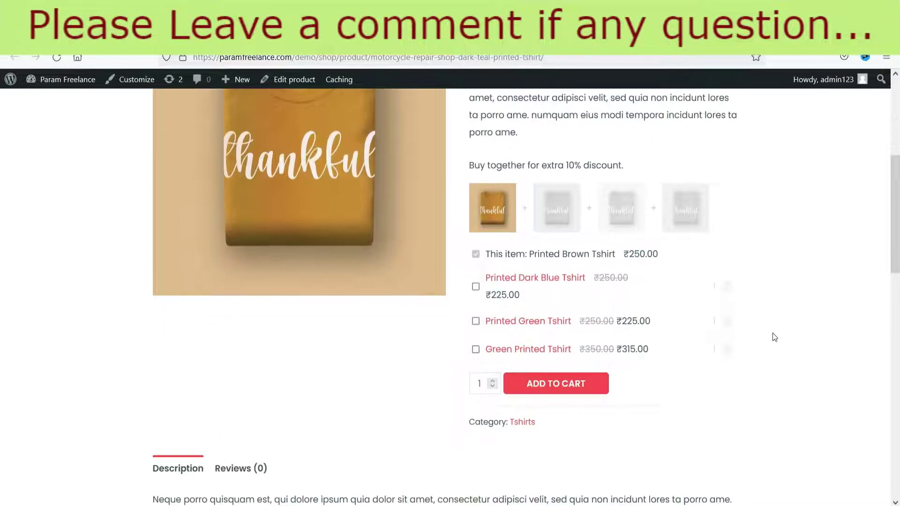
# Select the Printed Dark Blue Tshirt in the offer with a quantity of 2, and check the quantity settings in the product editor
pyautogui.click(476, 289)
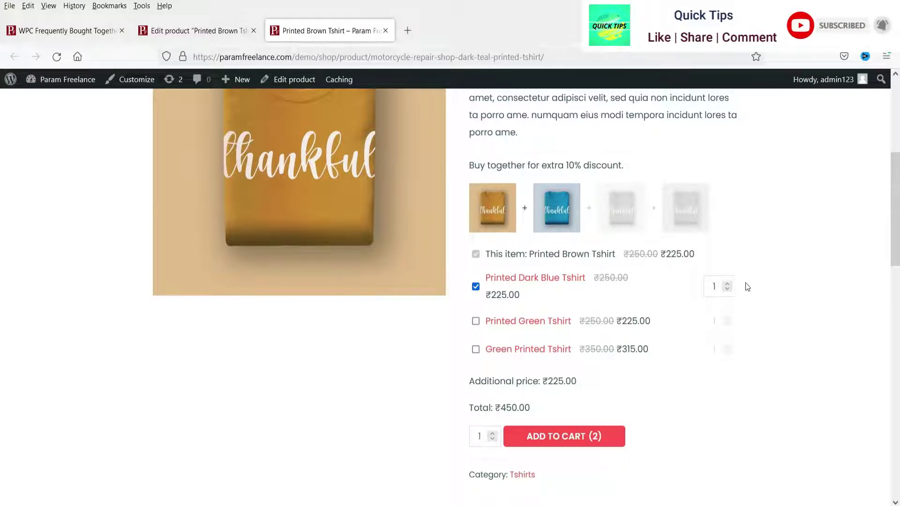
pyautogui.click(727, 283)
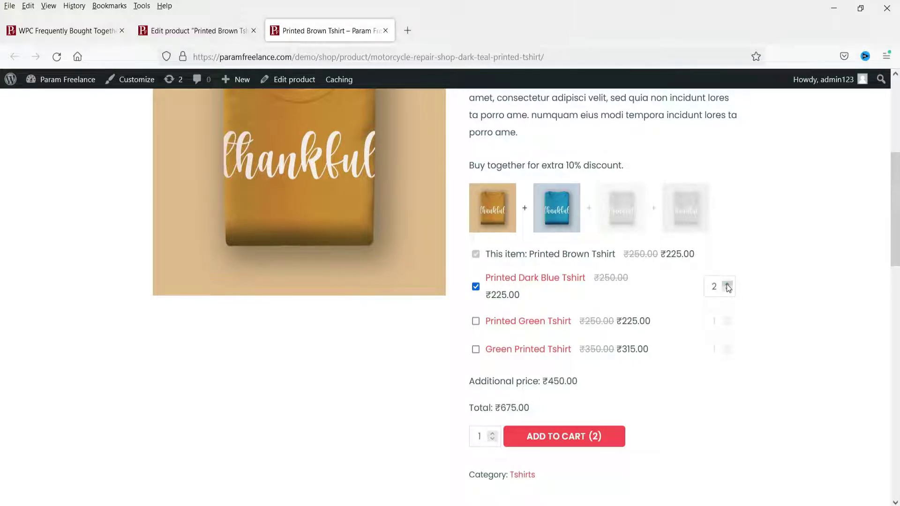
pyautogui.click(728, 284)
pyautogui.click(727, 290)
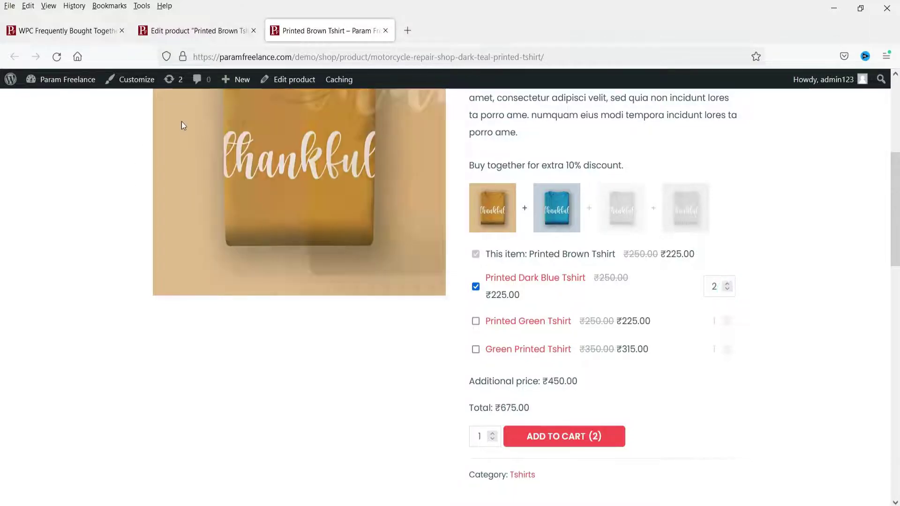
pyautogui.click(196, 33)
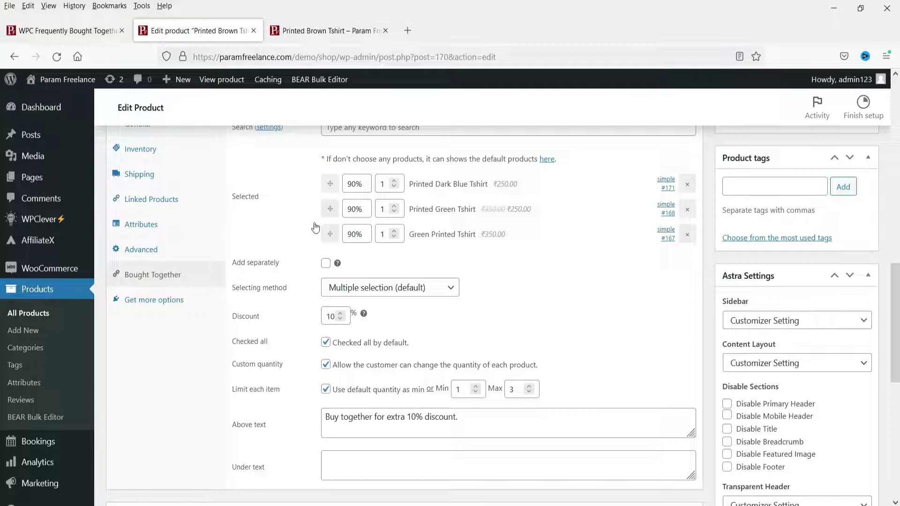
pyautogui.click(305, 31)
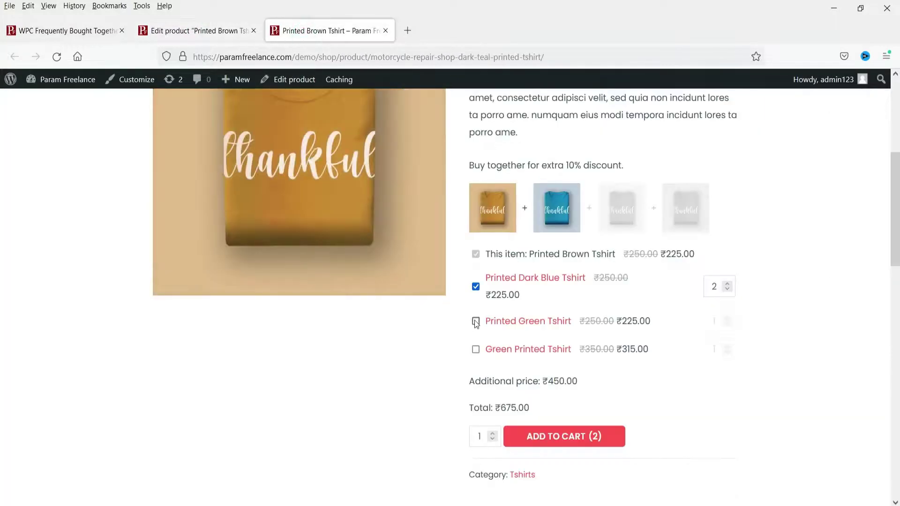
# Add the Printed Green and Green Printed Tshirts to the selection and reduce the Printed Dark Blue Tshirt's quantity to 1
pyautogui.click(476, 321)
pyautogui.click(476, 349)
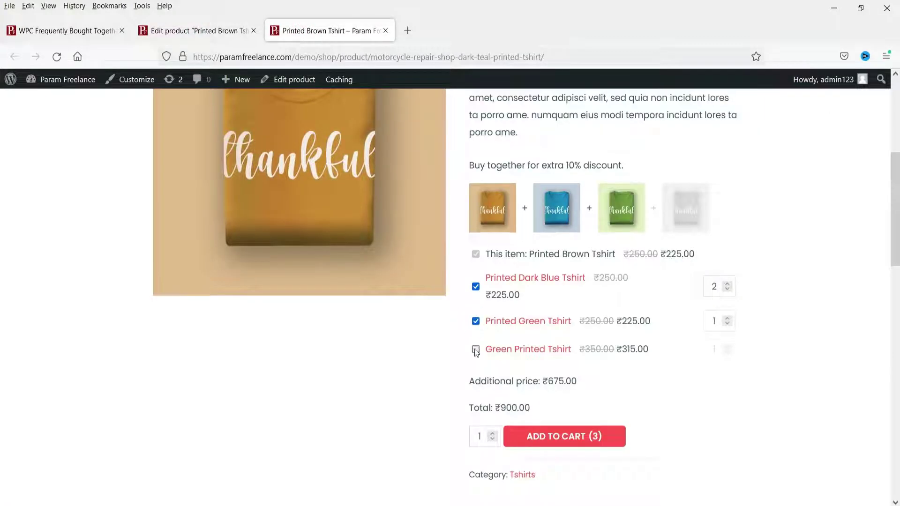
pyautogui.click(728, 290)
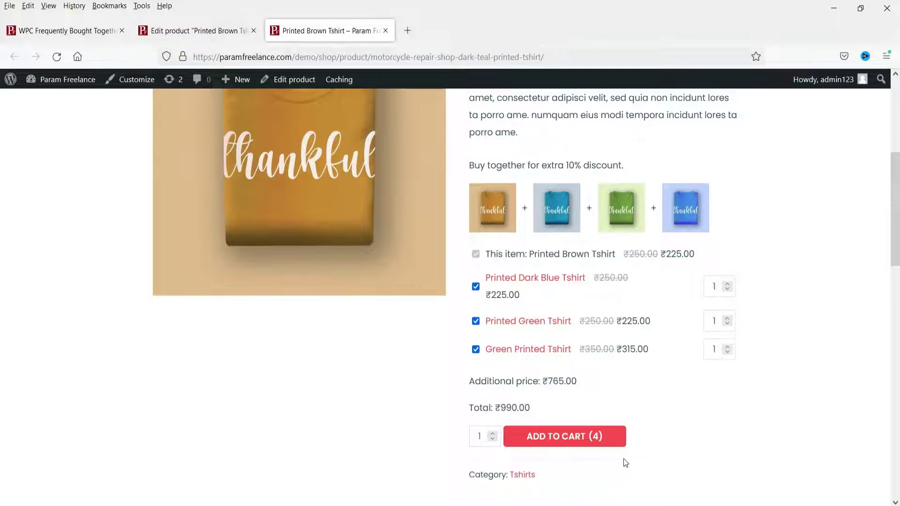
# Add the four selected tshirts to the cart and check the item prices and subtotal in the cart preview
pyautogui.click(577, 441)
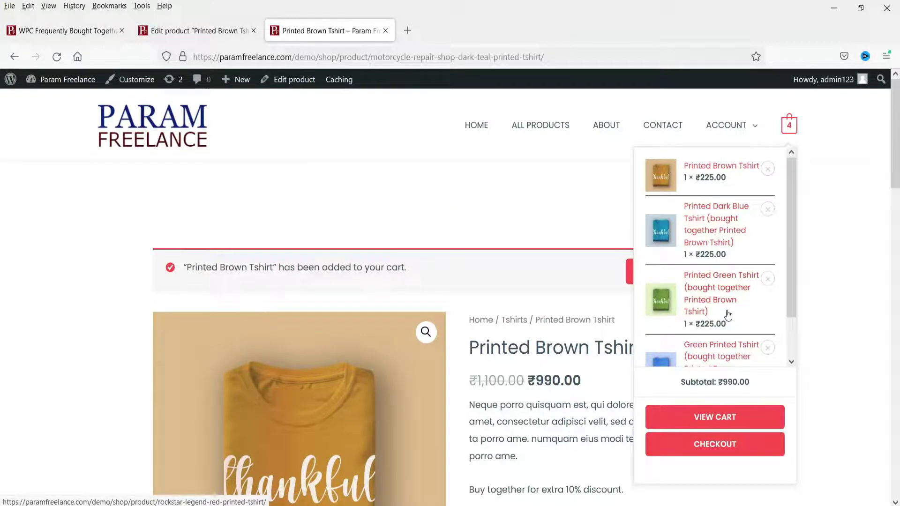
pyautogui.scroll(-2, 732, 319)
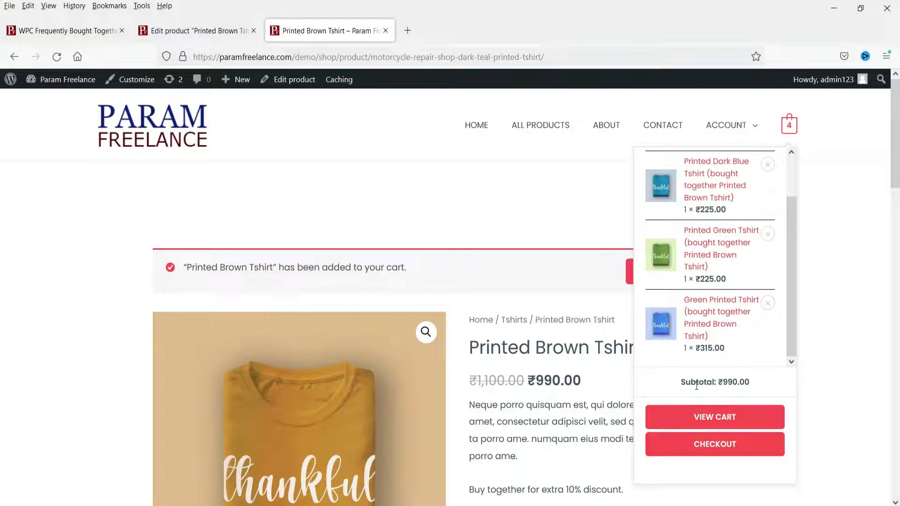
pyautogui.doubleClick(722, 385)
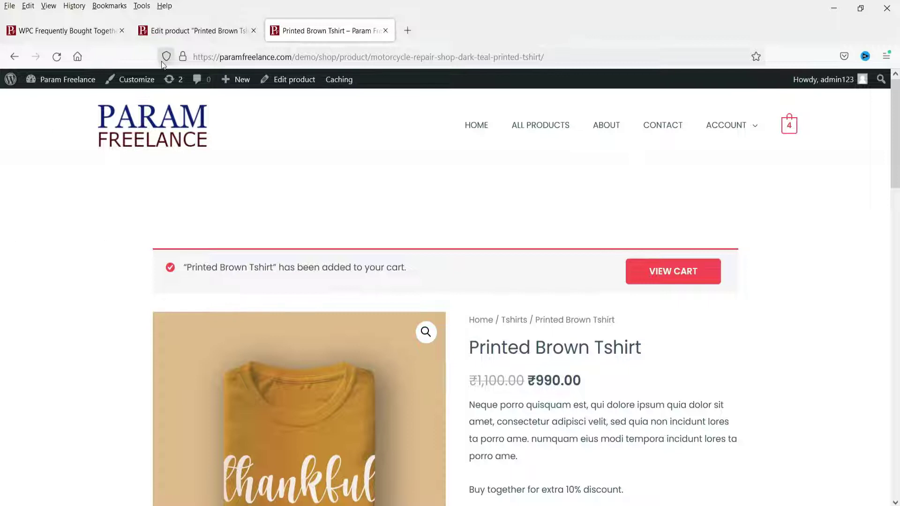
# Search for "shirt" in the product's Bought Together settings and examine which product types can be added, without adding any
pyautogui.click(192, 30)
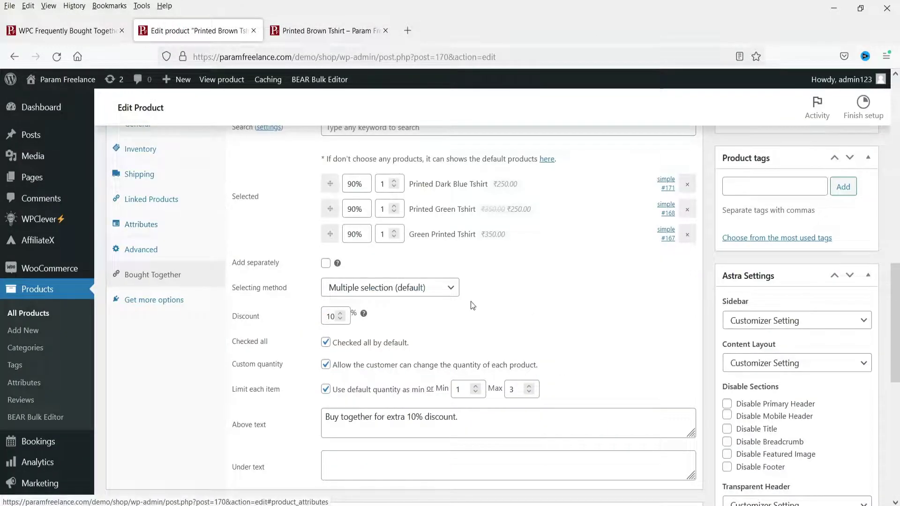
pyautogui.scroll(5, 454, 294)
pyautogui.scroll(-2, 421, 294)
pyautogui.scroll(-1, 401, 293)
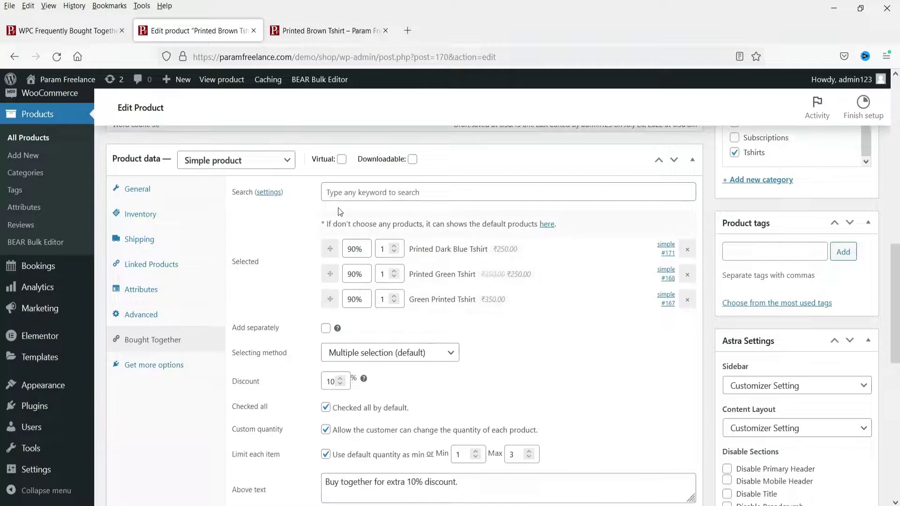
pyautogui.click(340, 193)
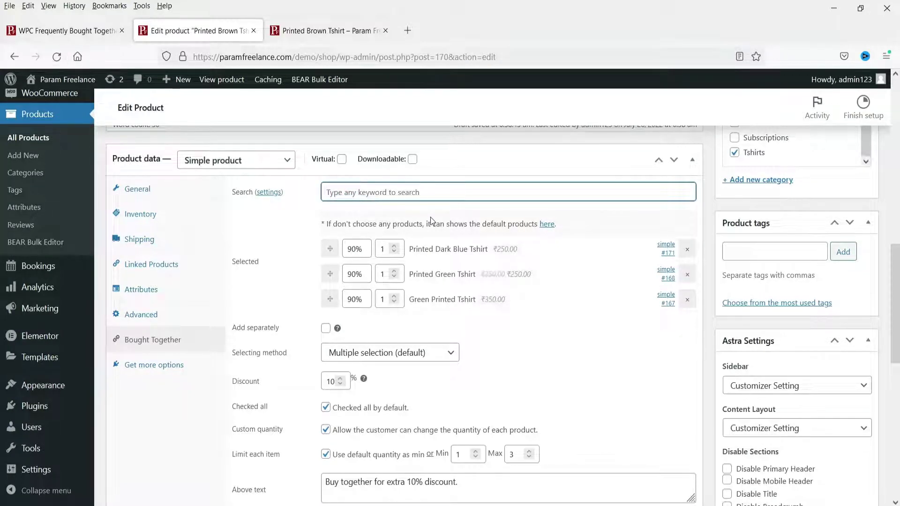
pyautogui.write('shirt')
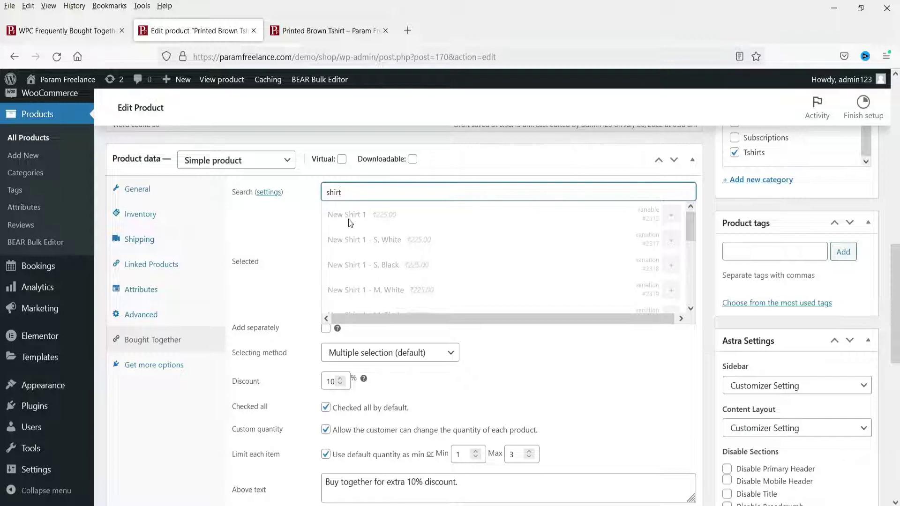
pyautogui.click(582, 406)
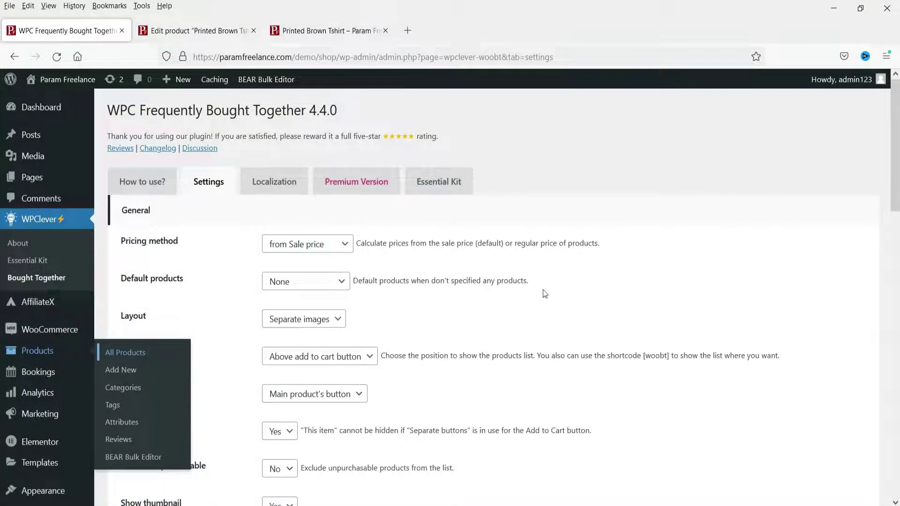
# Compare the plugin's general settings with how the offer is laid out on the product's shop page
pyautogui.click(635, 285)
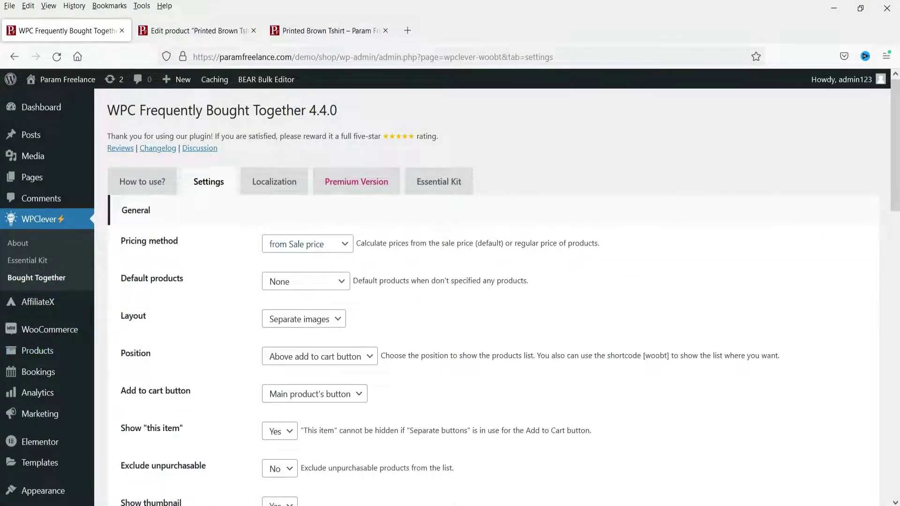
pyautogui.click(316, 30)
pyautogui.scroll(-5, 489, 187)
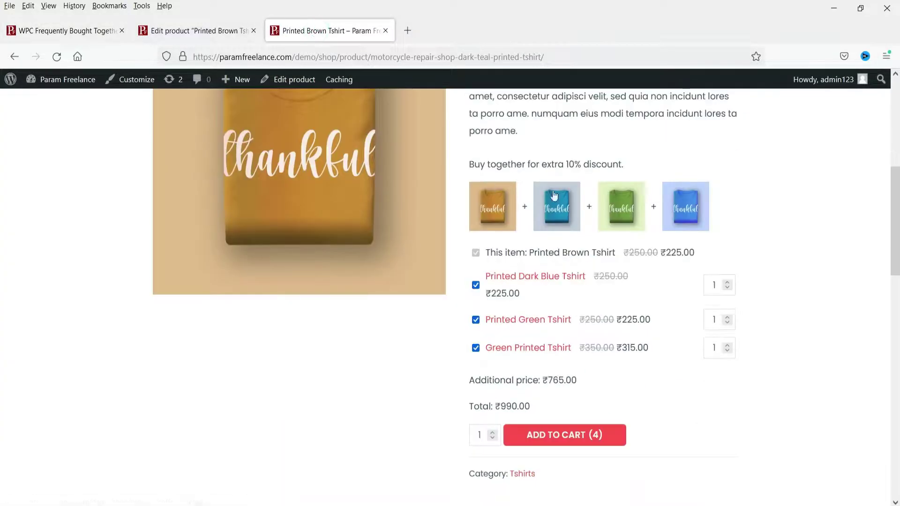
pyautogui.click(65, 31)
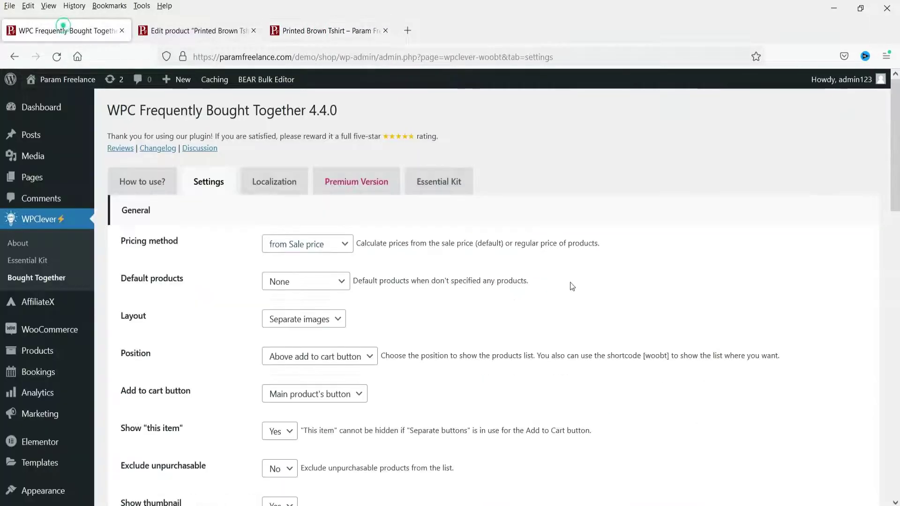
pyautogui.click(293, 28)
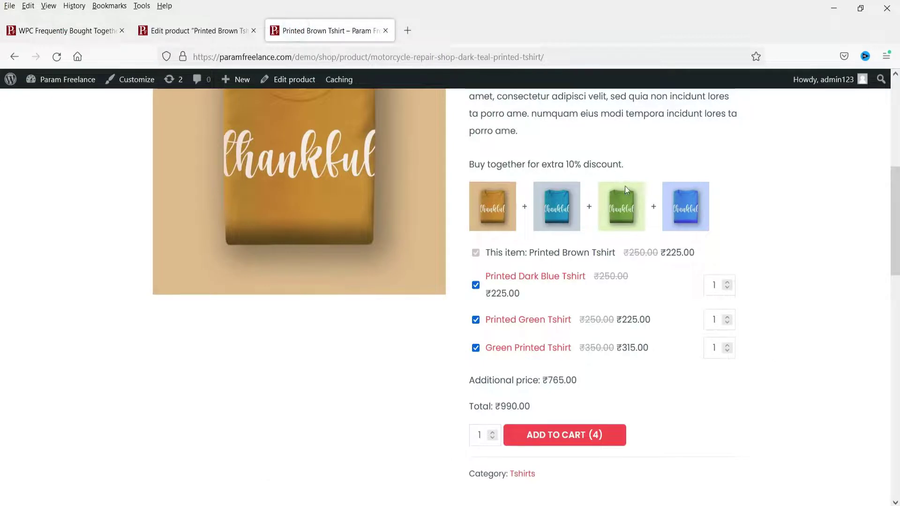
# Review the available choices for Default products in the plugin settings without changing the selection
pyautogui.click(65, 30)
pyautogui.click(295, 281)
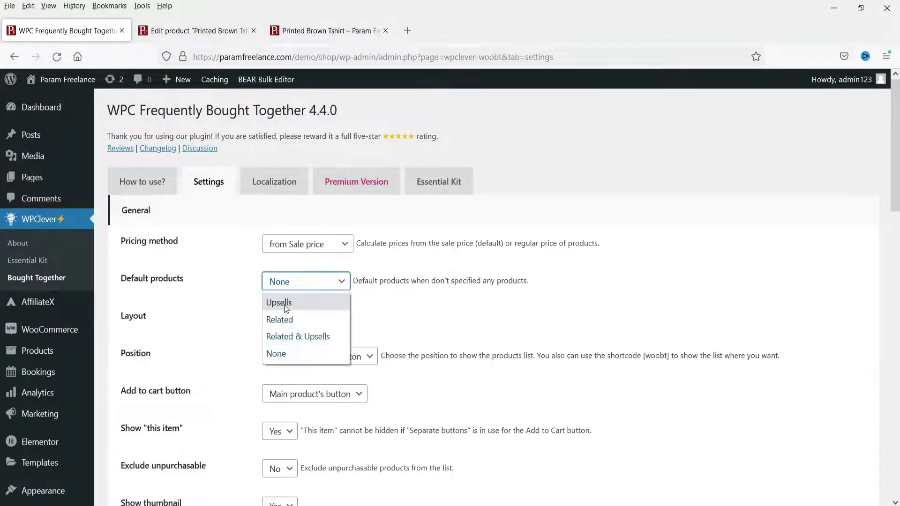
pyautogui.click(515, 302)
# Set the offer's Layout to Default and its Position to Under the meta, then save the plugin settings
pyautogui.scroll(-2, 441, 256)
pyautogui.scroll(-1, 441, 256)
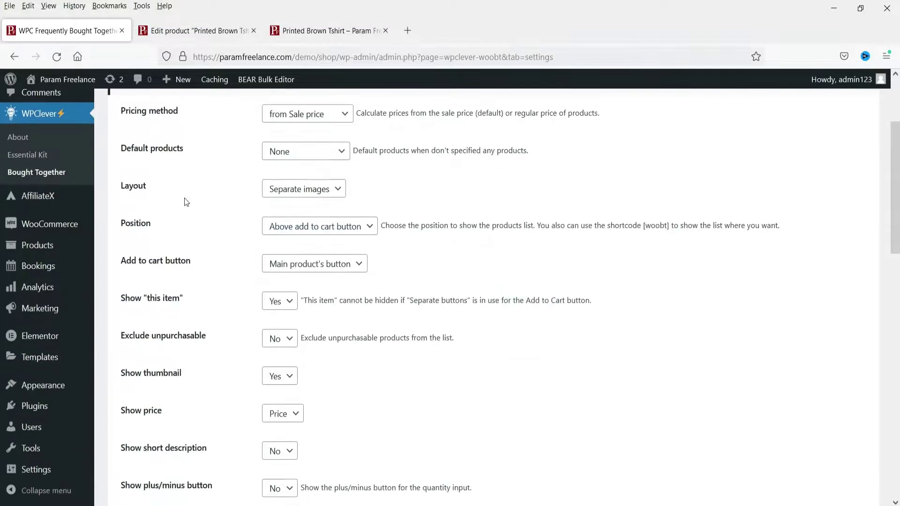
pyautogui.click(334, 189)
pyautogui.click(281, 211)
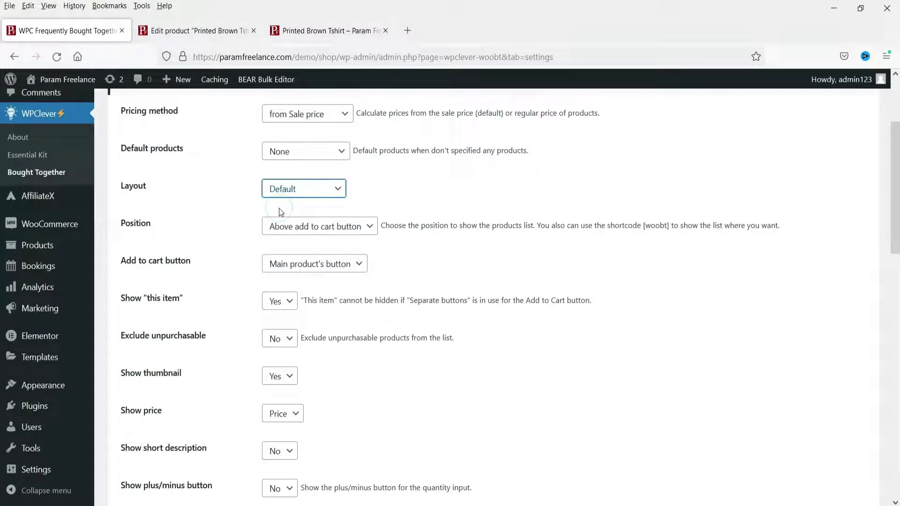
pyautogui.click(321, 230)
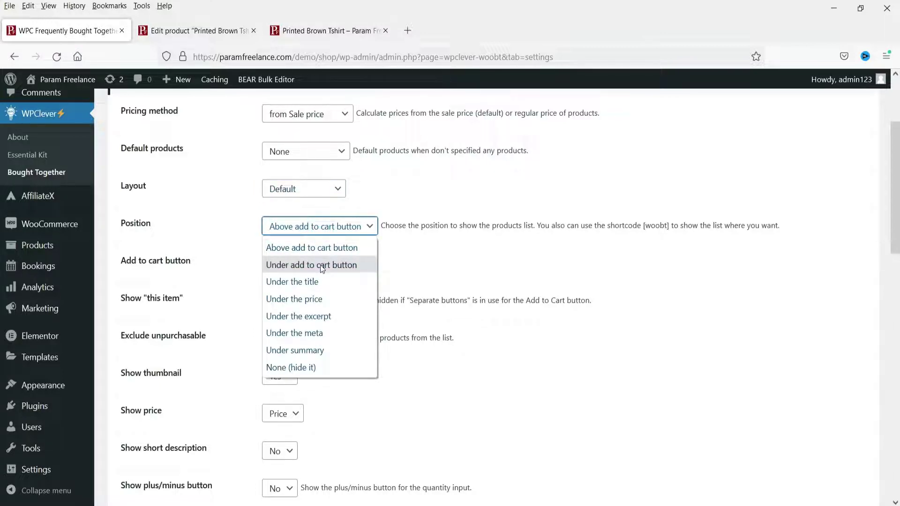
pyautogui.click(343, 333)
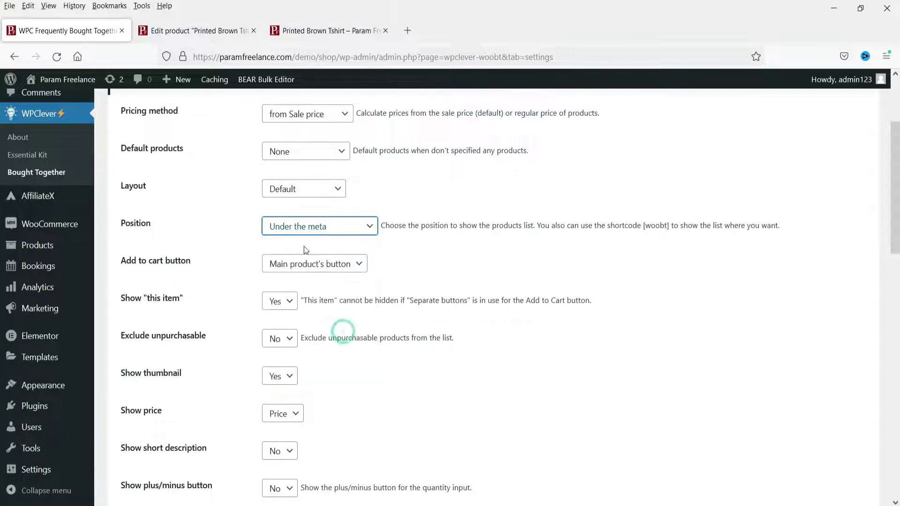
pyautogui.scroll(-15, 398, 246)
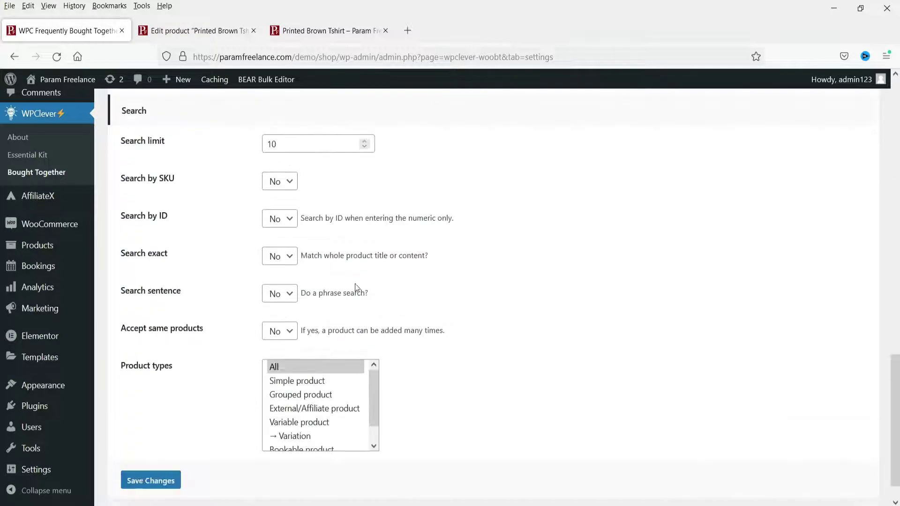
pyautogui.click(148, 483)
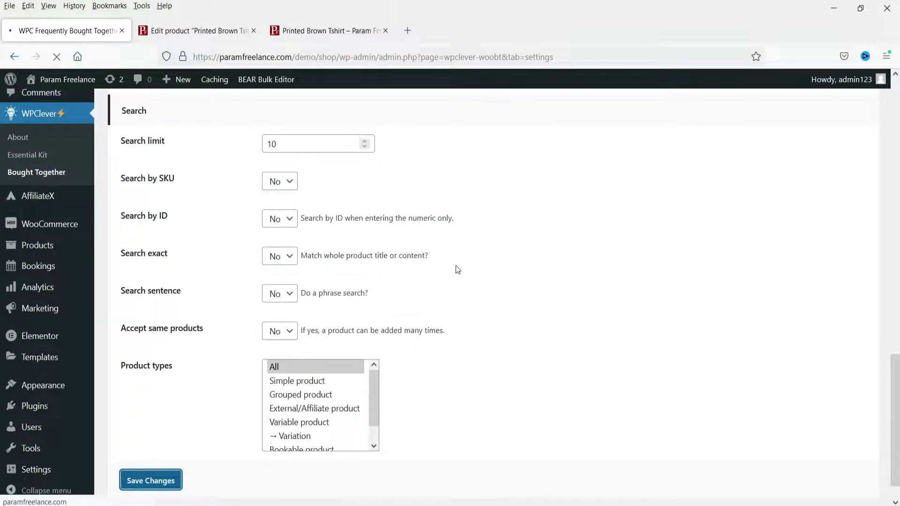
# Reload the product's shop page, resending its data, and check the layout and position of the offer
pyautogui.click(343, 30)
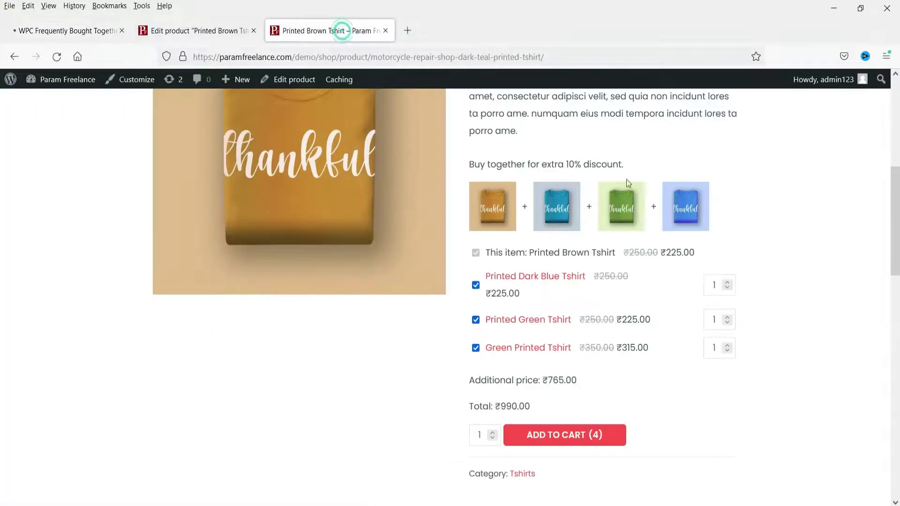
pyautogui.click(56, 57)
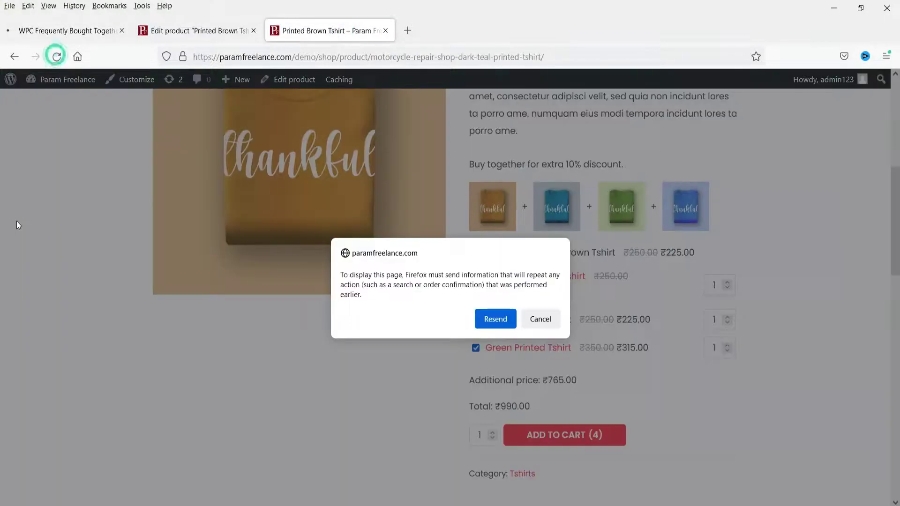
pyautogui.click(497, 318)
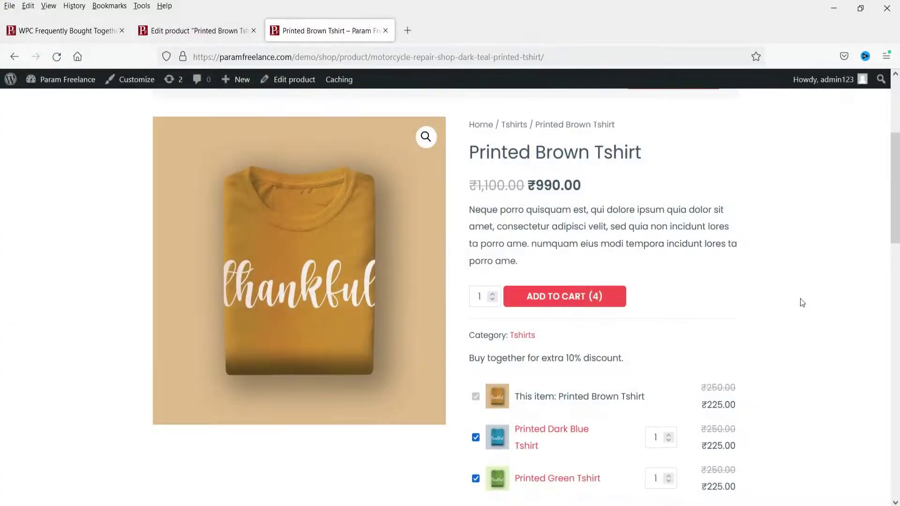
pyautogui.scroll(5, 542, 261)
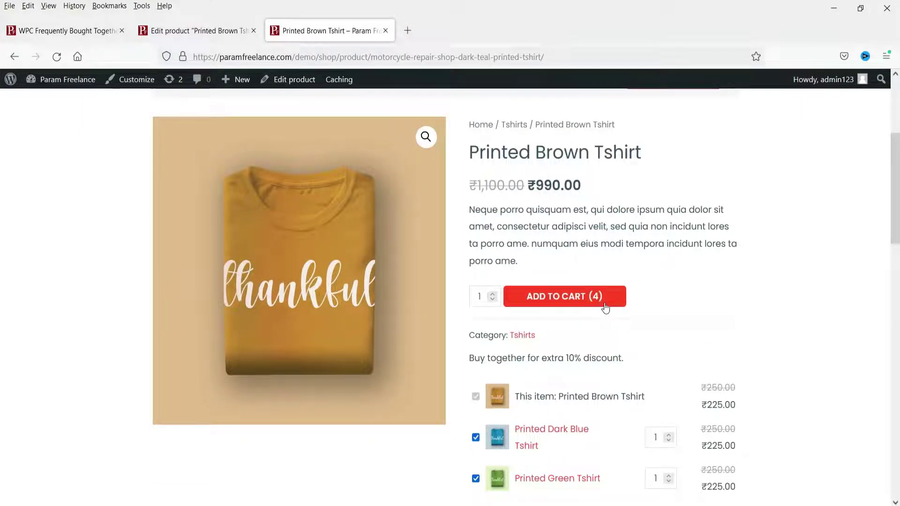
# Set the offer's Position to Under summary in the plugin settings
pyautogui.click(30, 30)
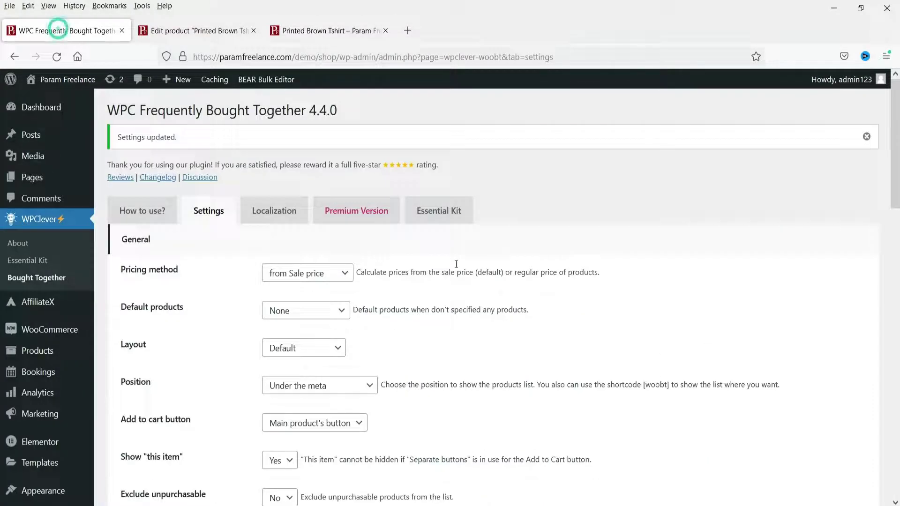
pyautogui.scroll(-3, 446, 251)
pyautogui.click(322, 253)
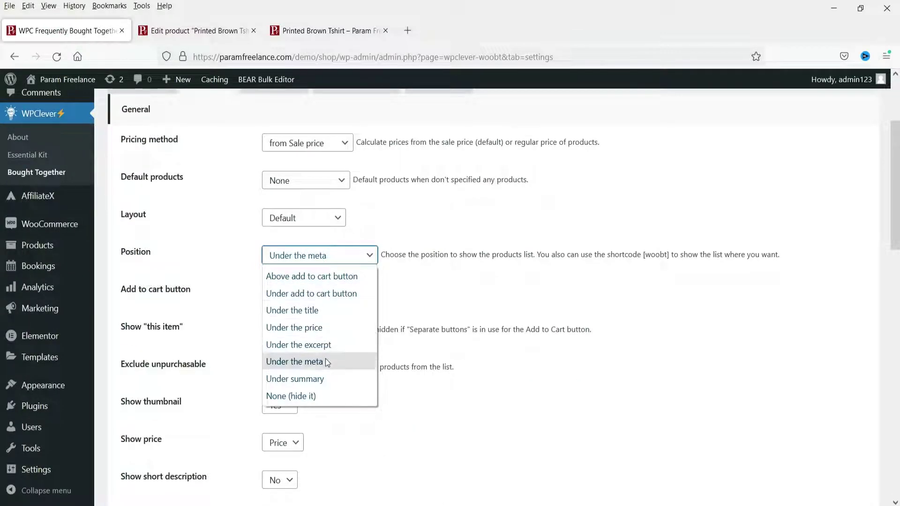
pyautogui.click(330, 380)
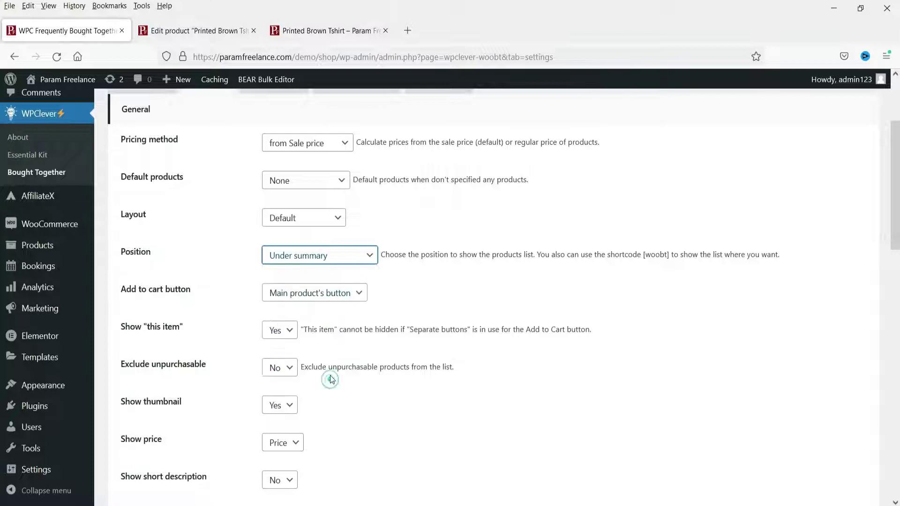
# Set the offer's Add to cart button option to Separate buttons and save the plugin settings
pyautogui.scroll(-3, 467, 286)
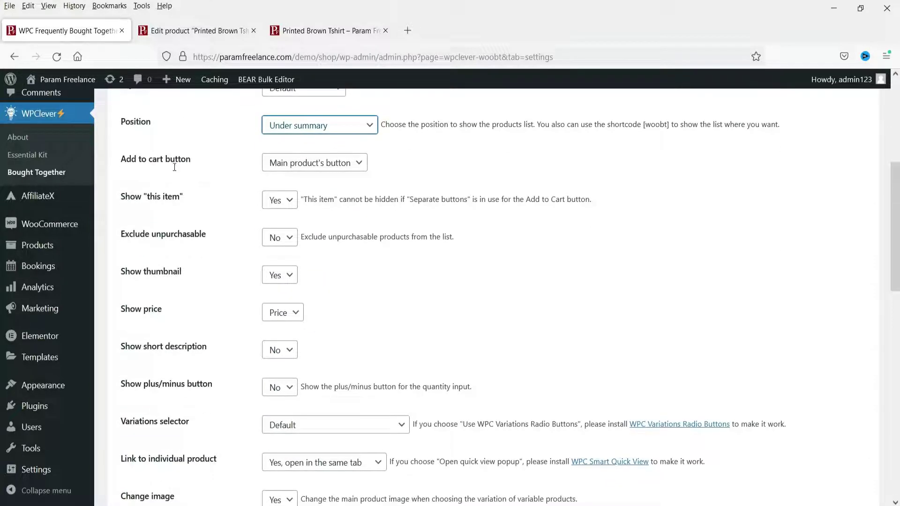
pyautogui.click(323, 162)
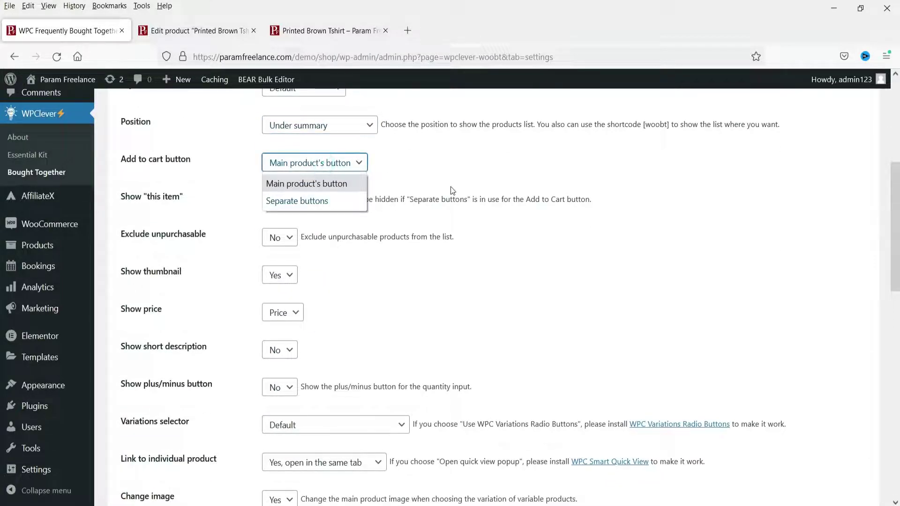
pyautogui.click(453, 191)
pyautogui.click(324, 163)
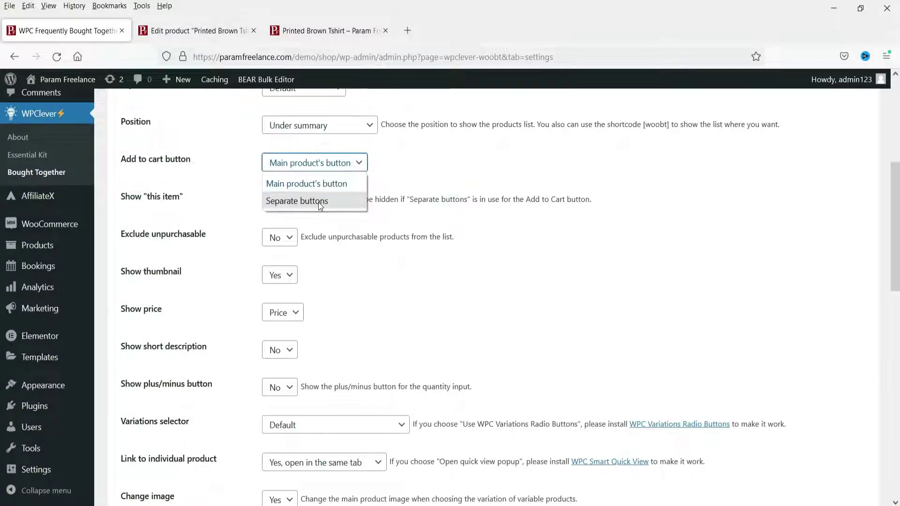
pyautogui.click(319, 202)
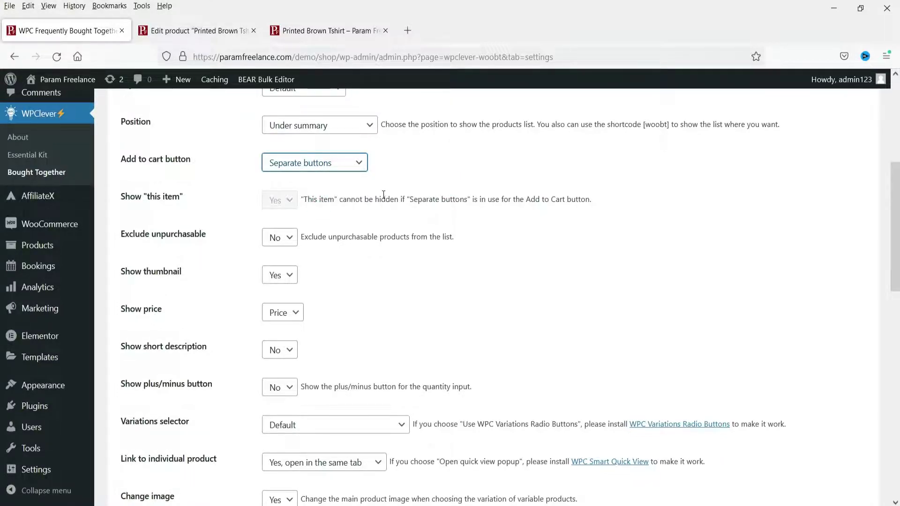
pyautogui.scroll(-7, 294, 215)
pyautogui.scroll(-7, 294, 215)
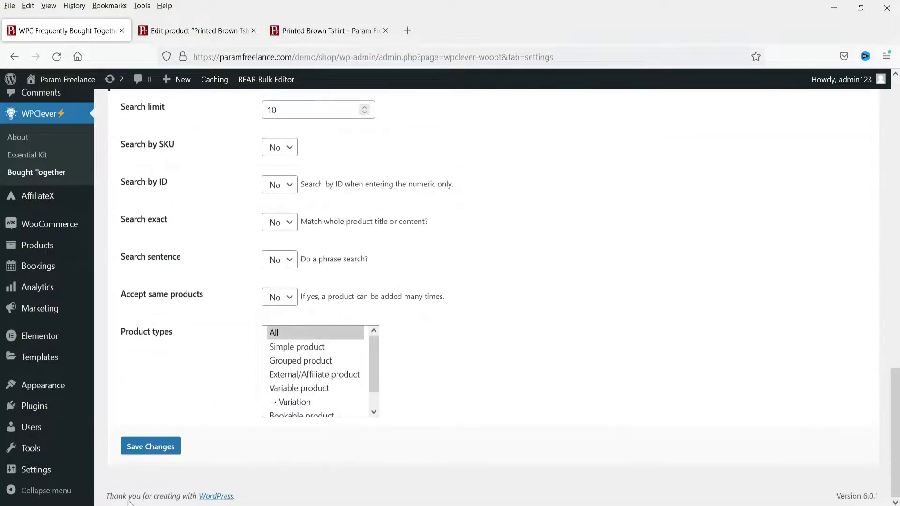
pyautogui.click(150, 447)
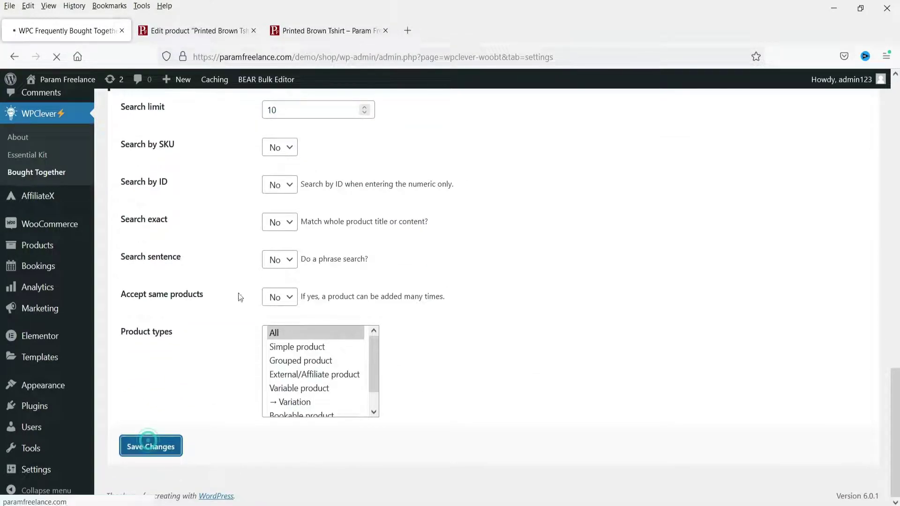
# Reload the Printed Brown Tshirt shop page, resending its data, and check the offer's position and the separate cart buttons
pyautogui.click(330, 31)
pyautogui.click(57, 58)
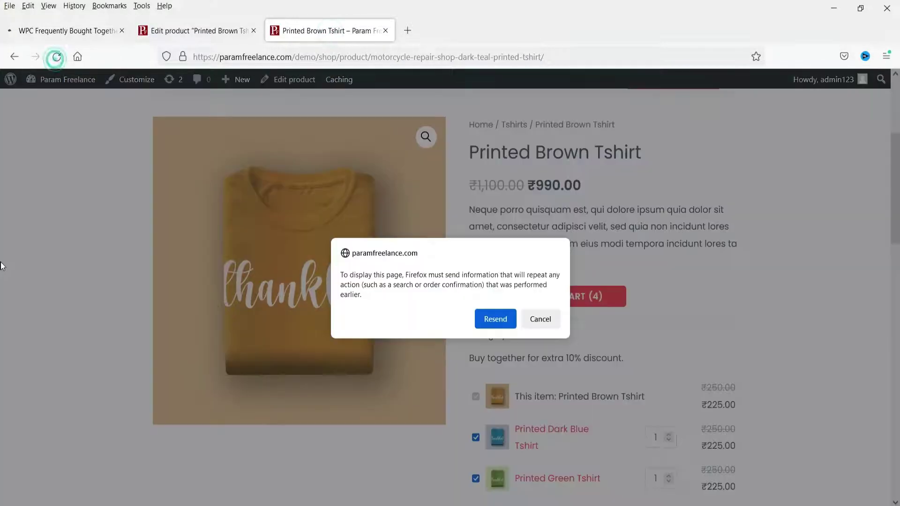
pyautogui.click(486, 318)
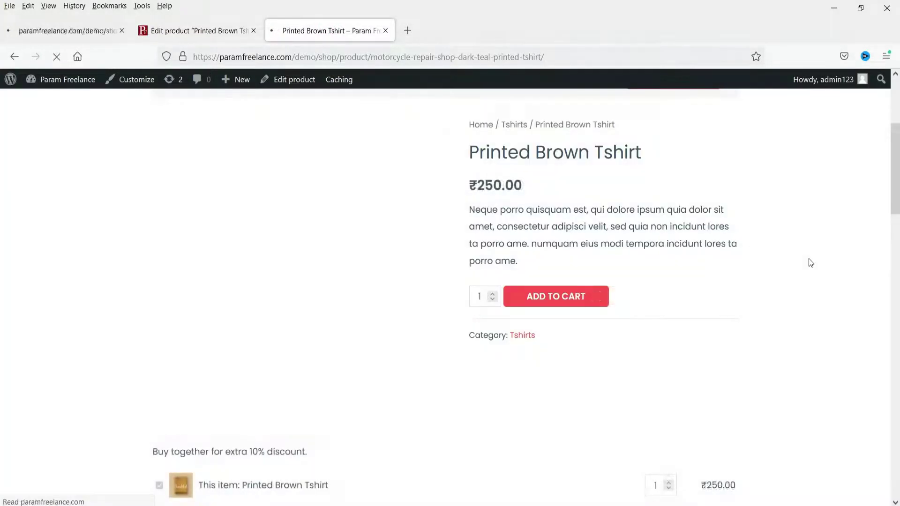
pyautogui.scroll(-4, 781, 247)
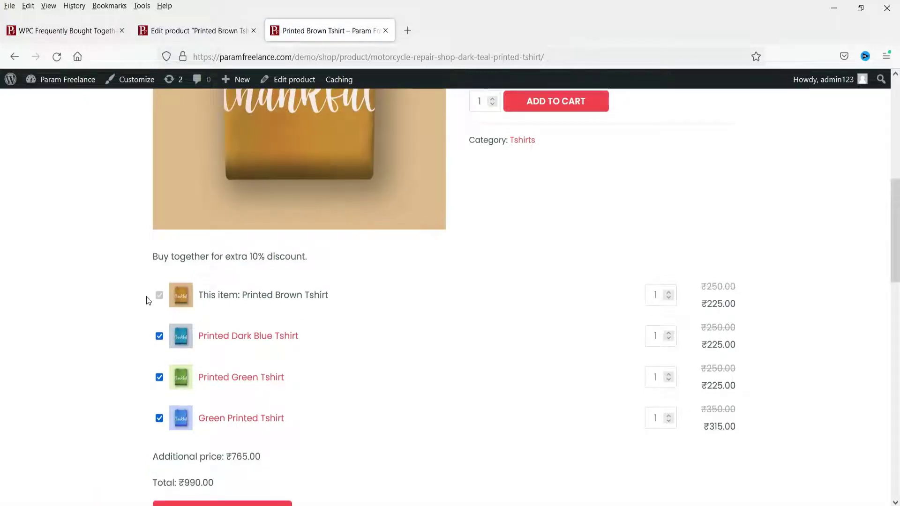
pyautogui.scroll(3, 665, 221)
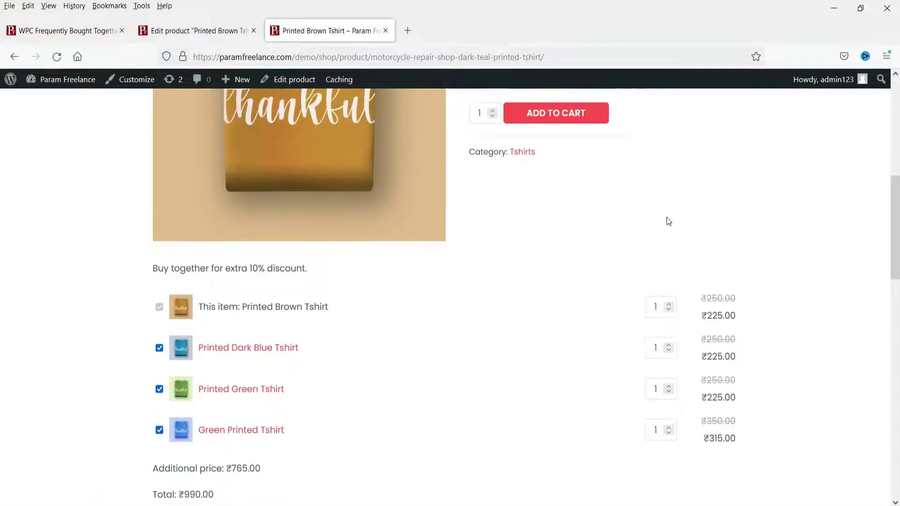
pyautogui.scroll(-4, 396, 351)
pyautogui.scroll(-3, 362, 355)
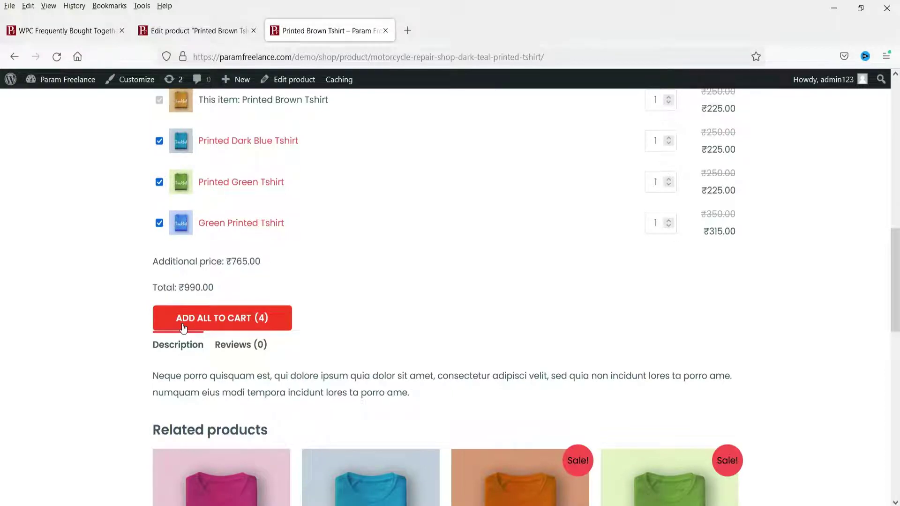
pyautogui.scroll(9, 643, 314)
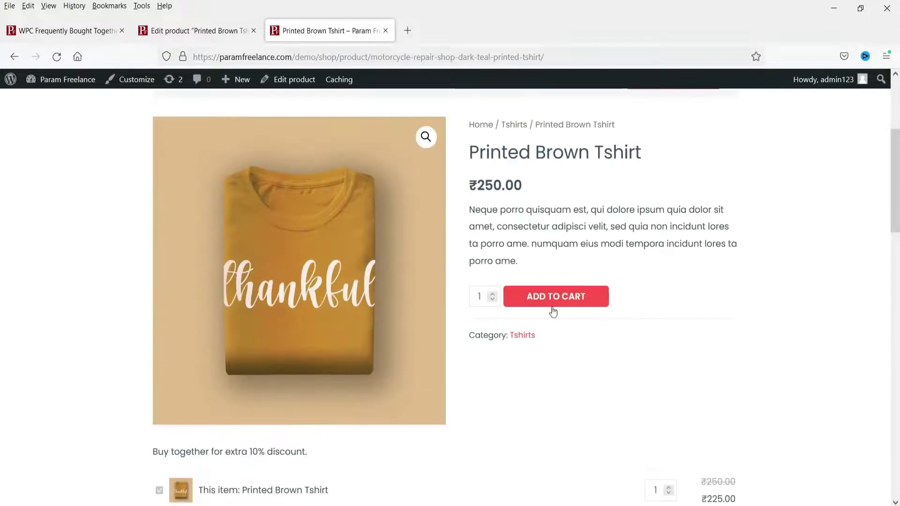
pyautogui.scroll(-6, 539, 311)
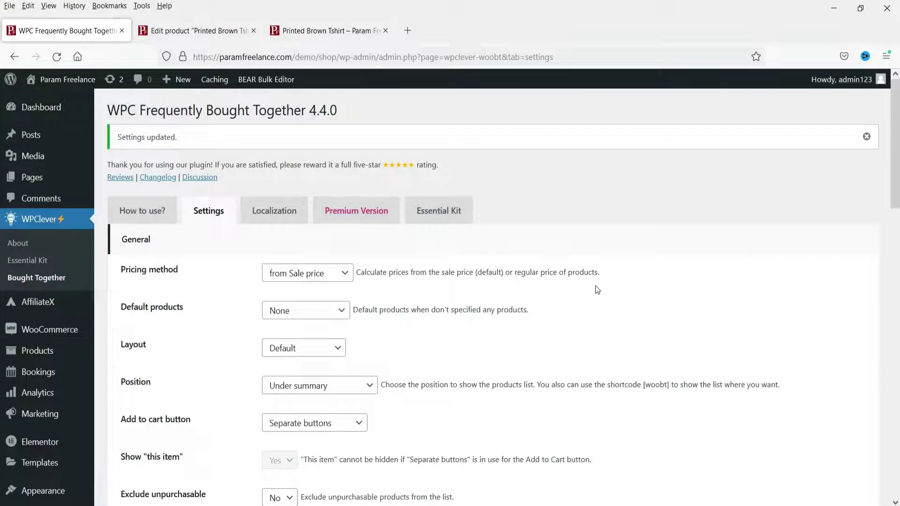
# Deactivate WPC Frequently Bought Together for WooCommerce among the installed plugins and go to the page for adding a new plugin
pyautogui.scroll(-4, 370, 244)
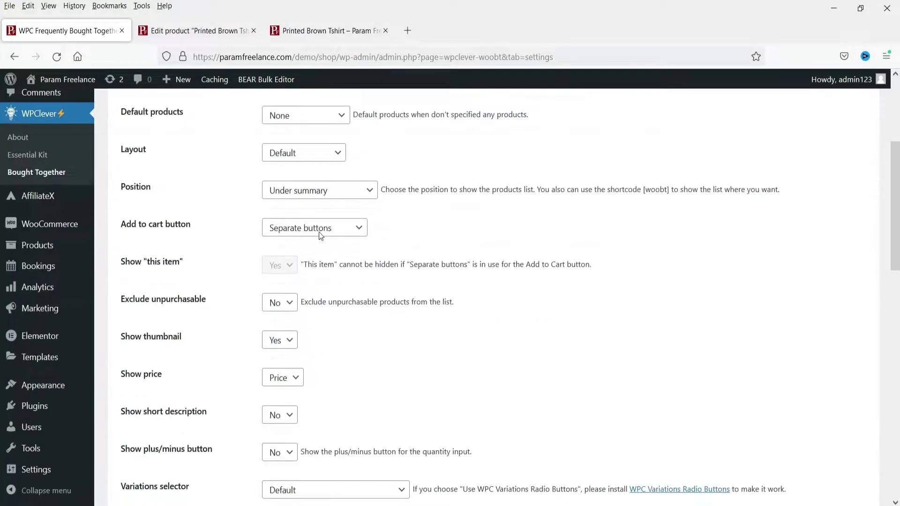
pyautogui.click(32, 406)
pyautogui.scroll(-20, 357, 239)
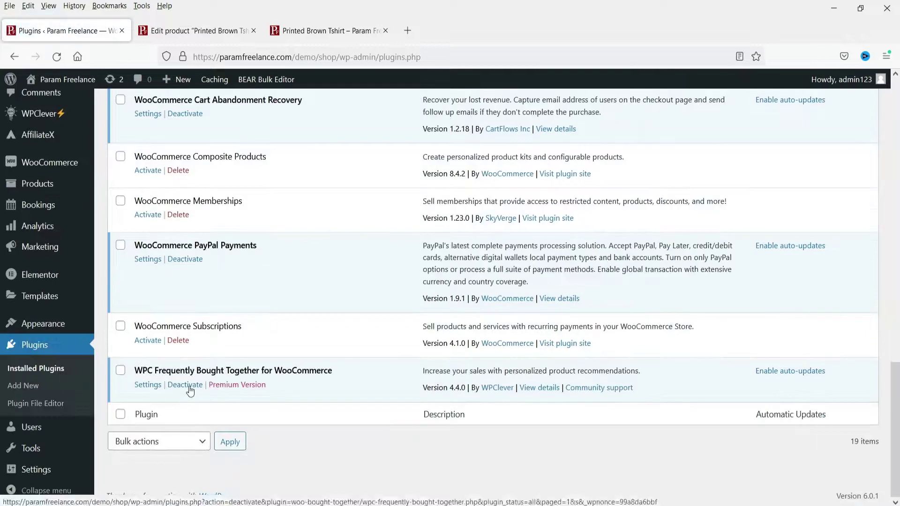
pyautogui.click(185, 385)
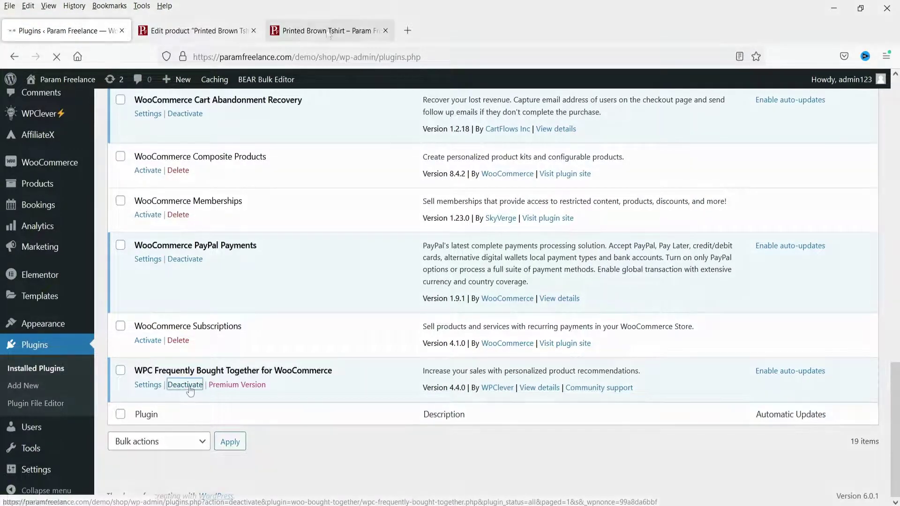
pyautogui.scroll(-5, 675, 271)
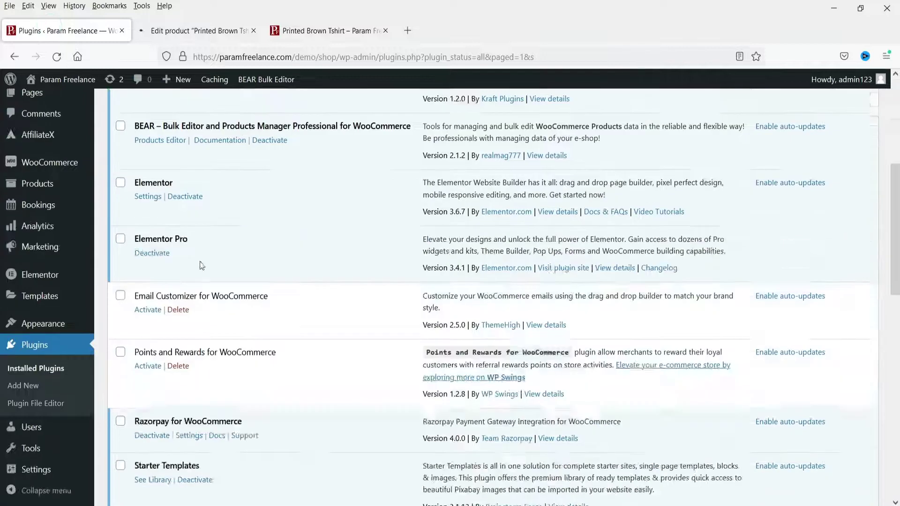
pyautogui.scroll(5, 422, 267)
pyautogui.click(170, 121)
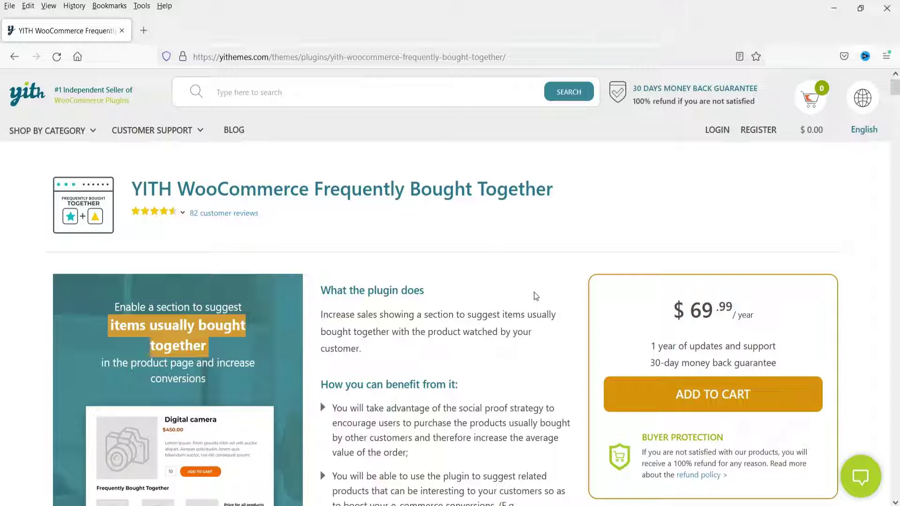
# Examine the feature overview on the YITH WooCommerce Frequently Bought Together product page
pyautogui.scroll(-10, 494, 253)
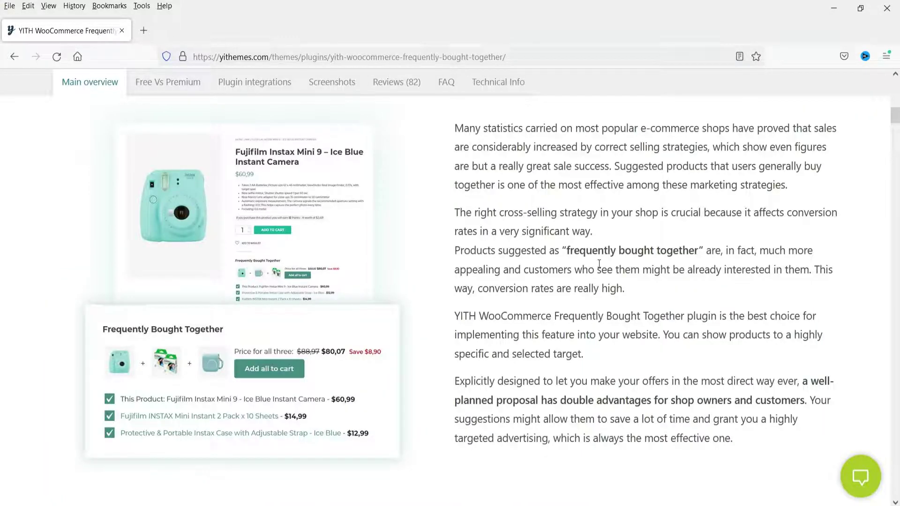
pyautogui.scroll(-4, 555, 237)
pyautogui.scroll(-3, 554, 238)
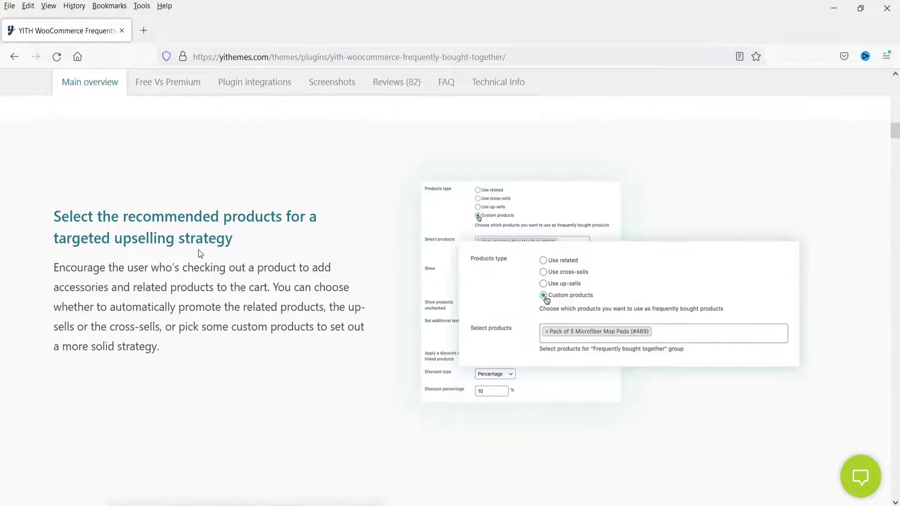
pyautogui.scroll(-4, 246, 257)
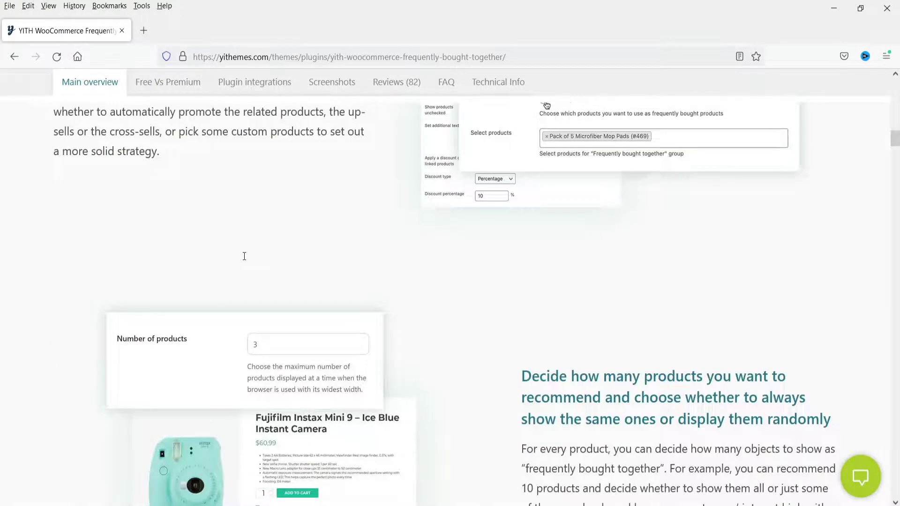
pyautogui.scroll(12, 243, 255)
pyautogui.scroll(4, 231, 254)
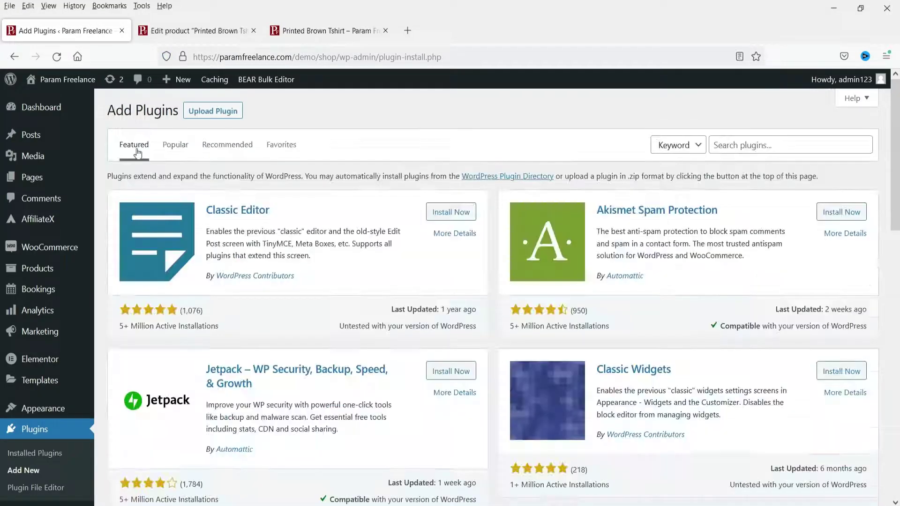
# Upload yith-woocommerce-frequently-bought-together-premium.1.13.0.zip from the Desktop, then install and activate the plugin
pyautogui.click(228, 112)
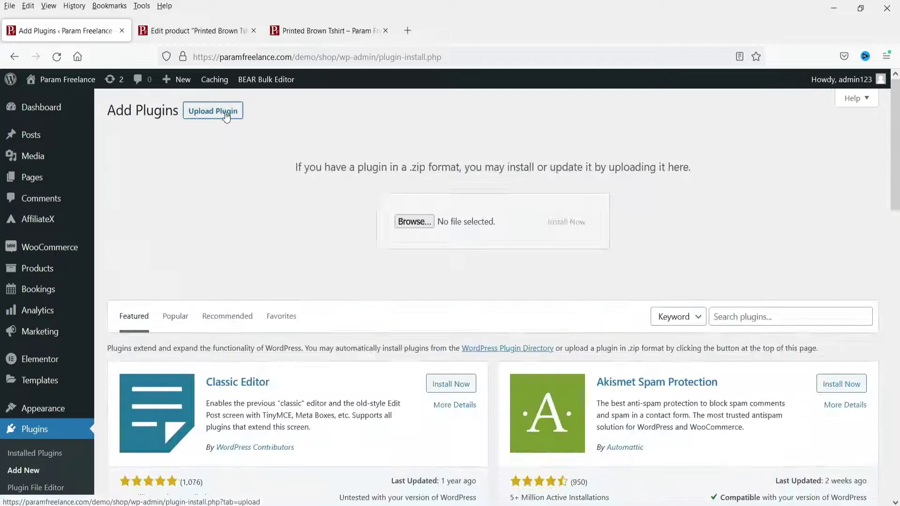
pyautogui.click(417, 223)
pyautogui.click(204, 117)
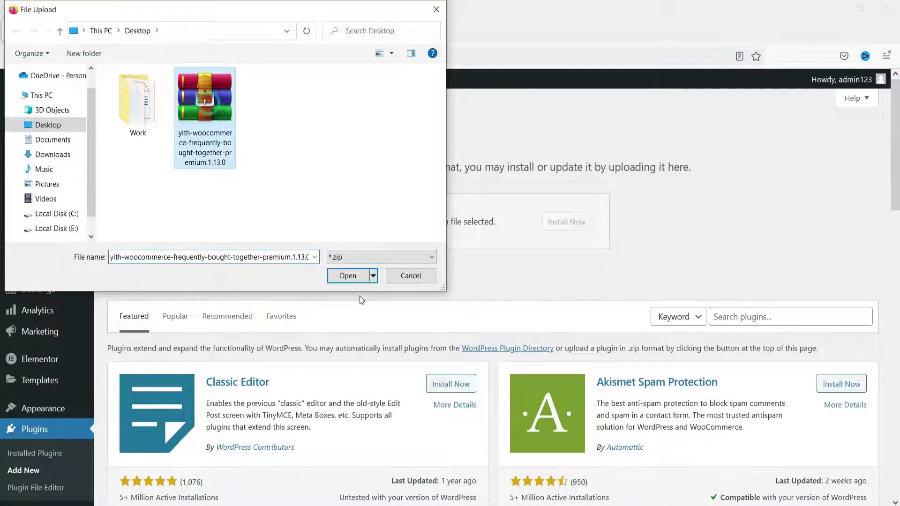
pyautogui.click(349, 277)
pyautogui.click(649, 225)
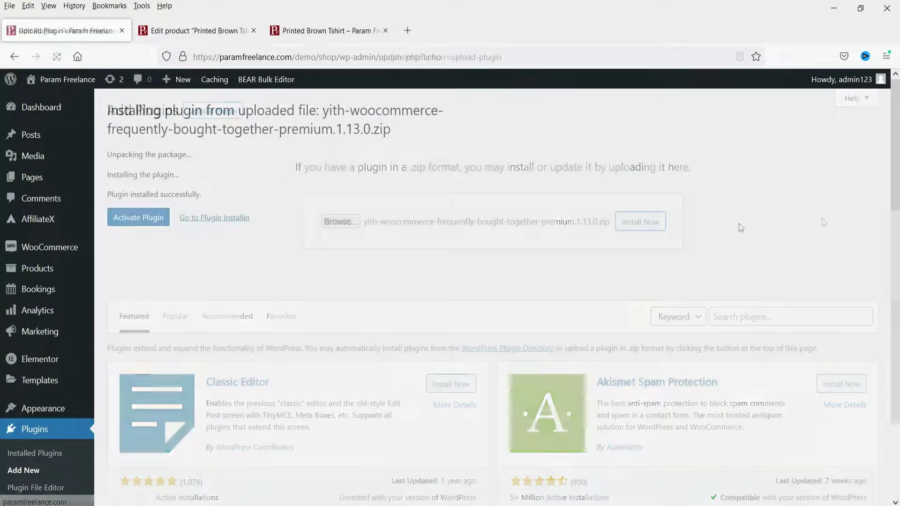
pyautogui.click(150, 218)
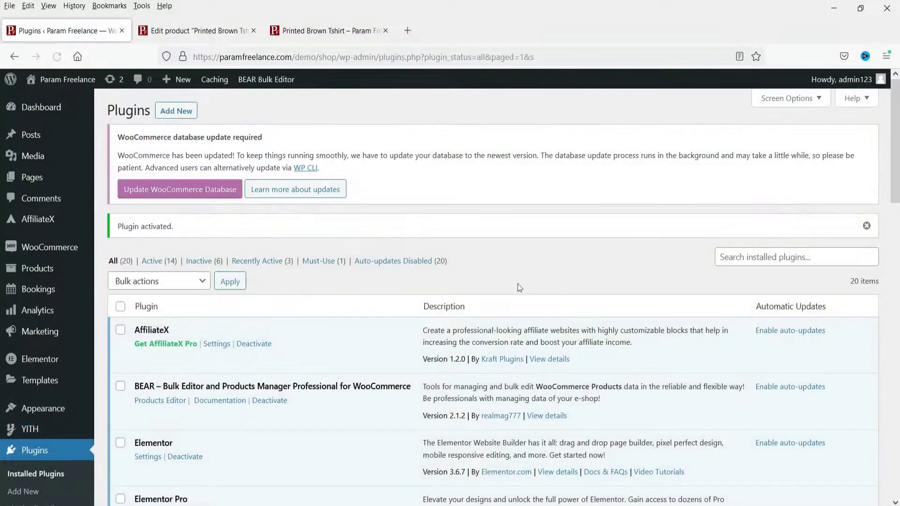
# Open the settings of YITH WooCommerce Frequently Bought Together Premium and review its General Options
pyautogui.scroll(-6, 476, 276)
pyautogui.scroll(-10, 389, 279)
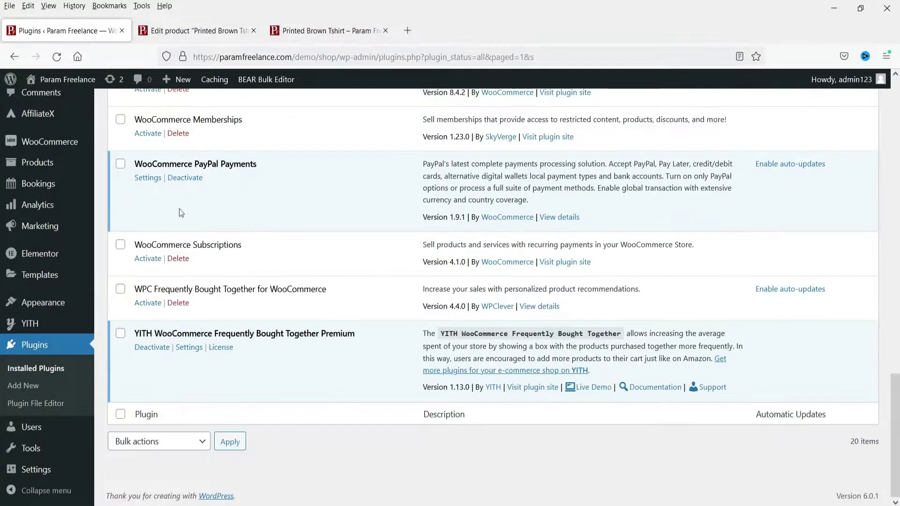
pyautogui.click(192, 349)
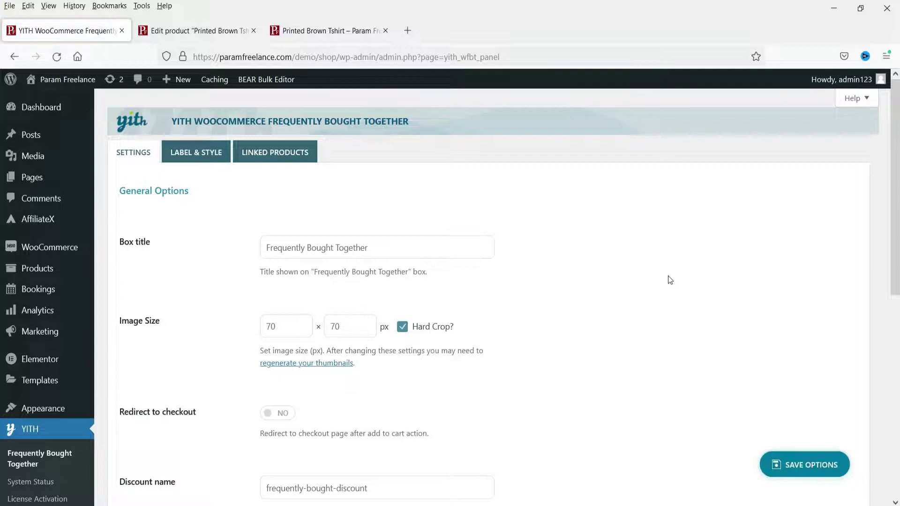
pyautogui.scroll(-1, 565, 284)
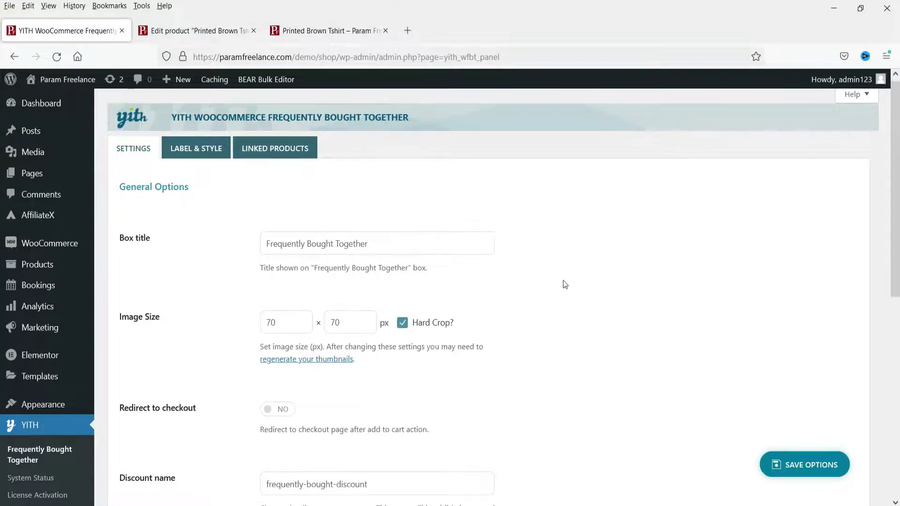
pyautogui.scroll(-7, 564, 283)
pyautogui.scroll(8, 564, 285)
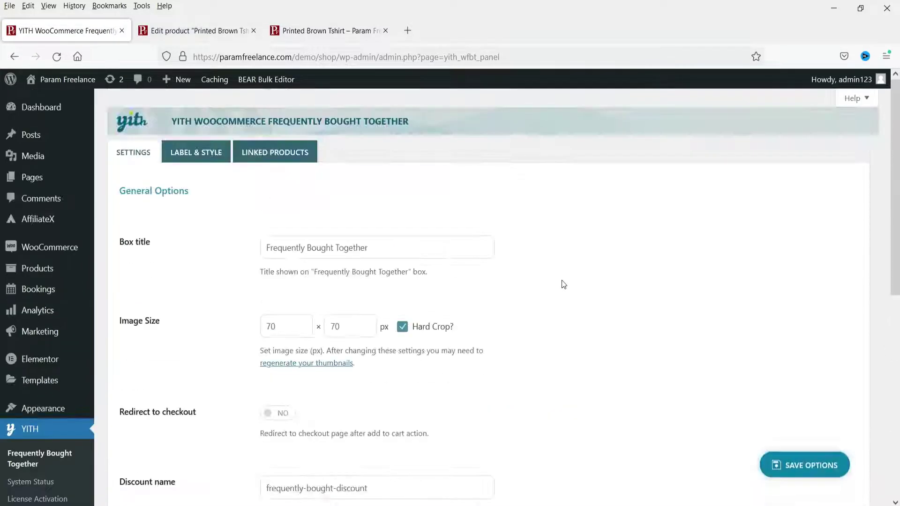
# Reload the Printed Brown Tshirt product editor and open the Frequently Bought Together section of its product data
pyautogui.click(187, 32)
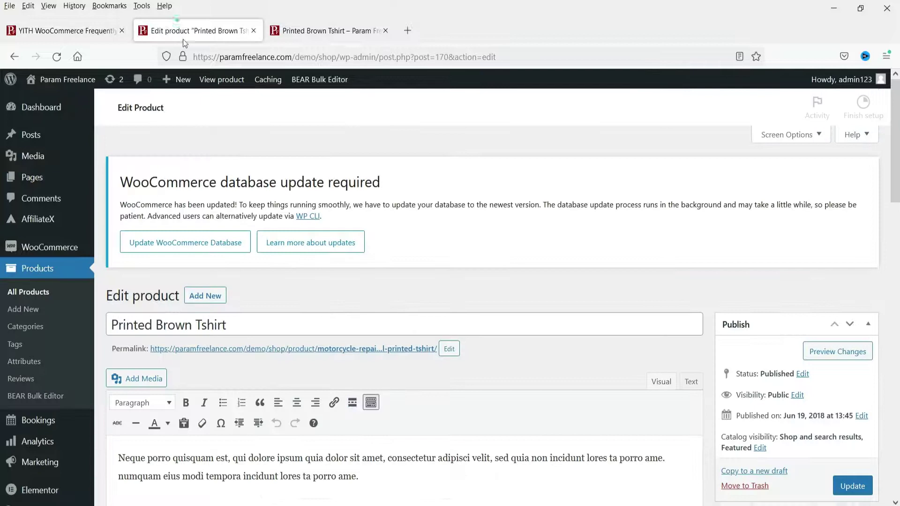
pyautogui.click(57, 57)
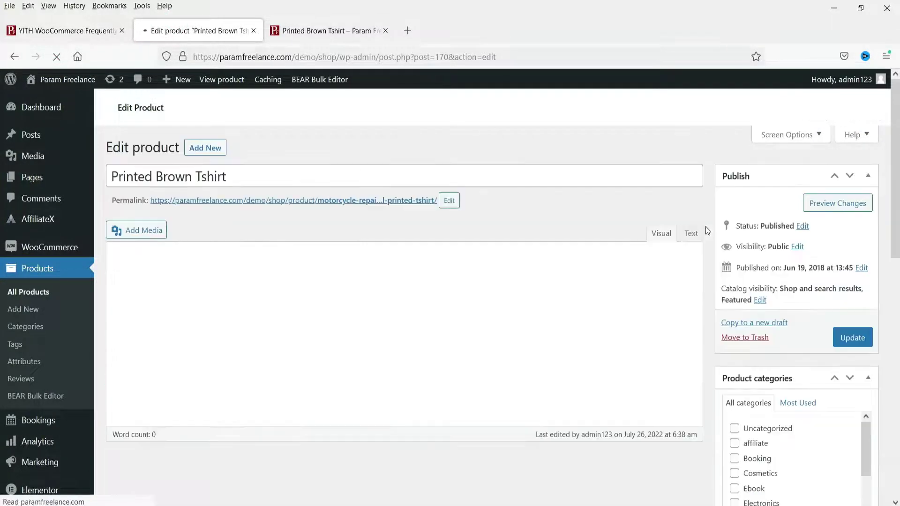
pyautogui.scroll(-5, 504, 200)
pyautogui.scroll(-4, 207, 195)
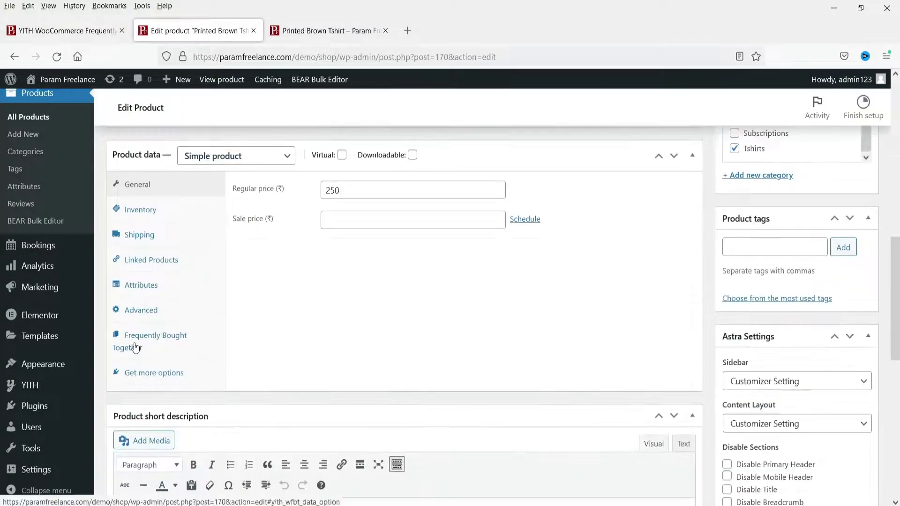
pyautogui.click(169, 345)
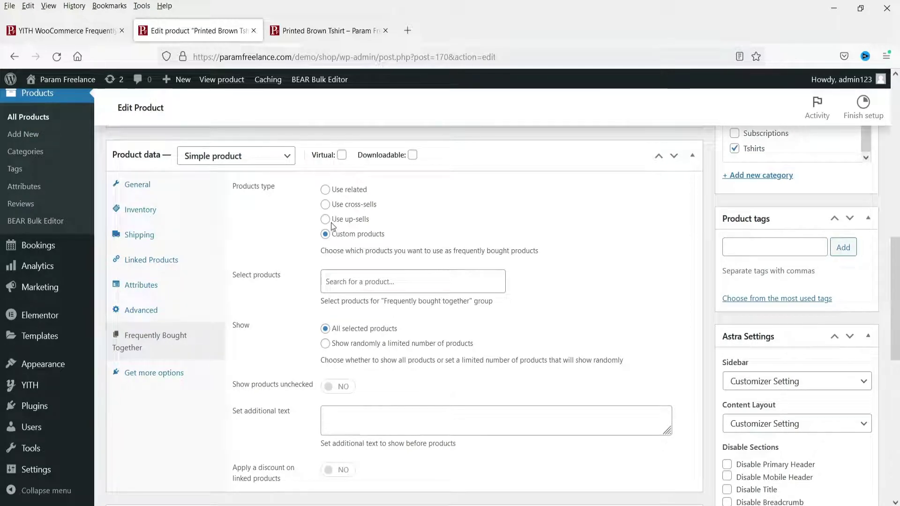
# Add Green Printed Tshirt (#167), Printed Green Tshirt (#168), Typography Teal Printed Tshirt (#169) and New Shirt 1 (#2312) as the custom frequently bought products
pyautogui.click(361, 283)
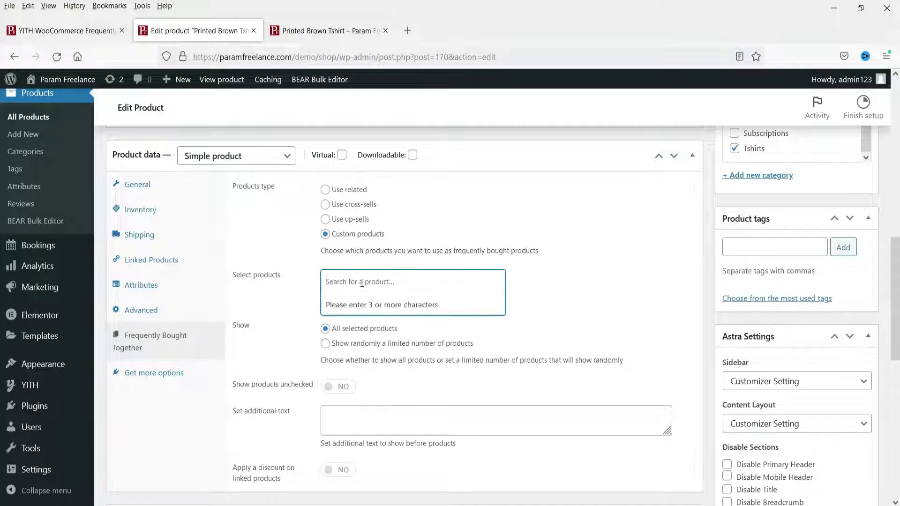
pyautogui.write('tshirt')
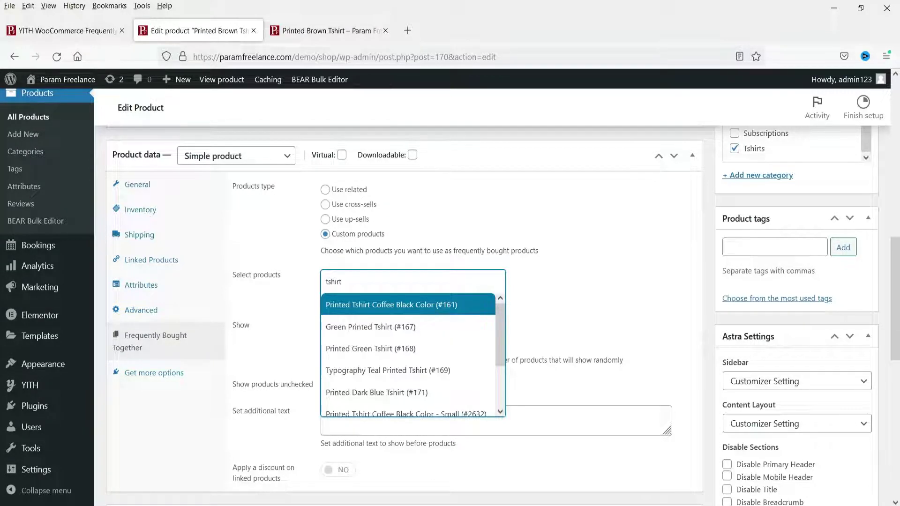
pyautogui.click(358, 333)
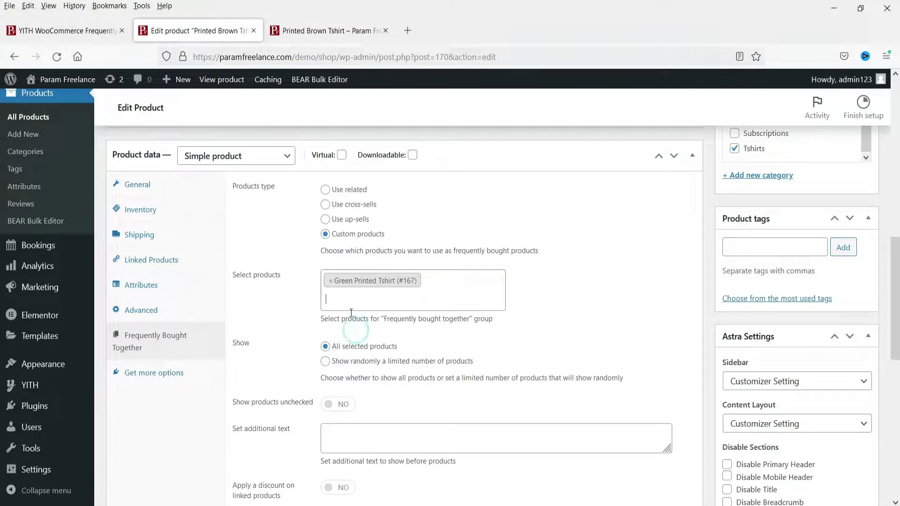
pyautogui.write('tshirt')
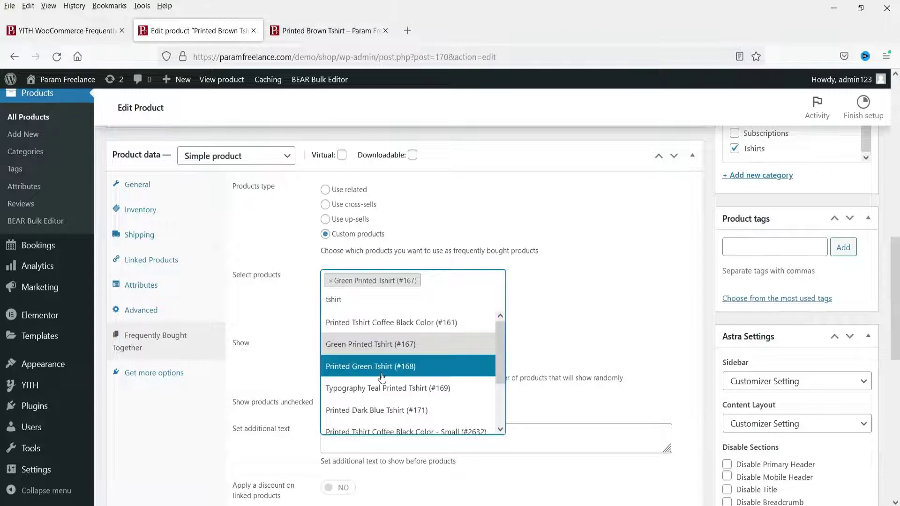
pyautogui.click(383, 366)
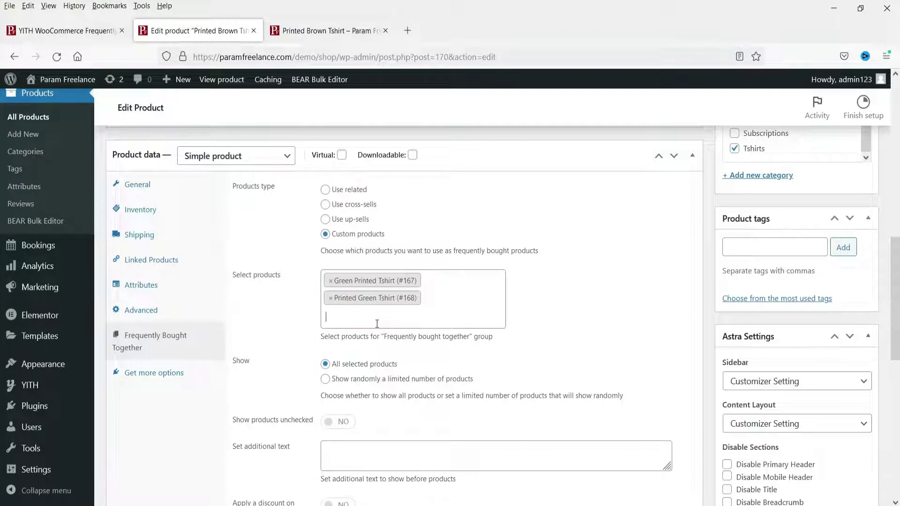
pyautogui.write('tshirt')
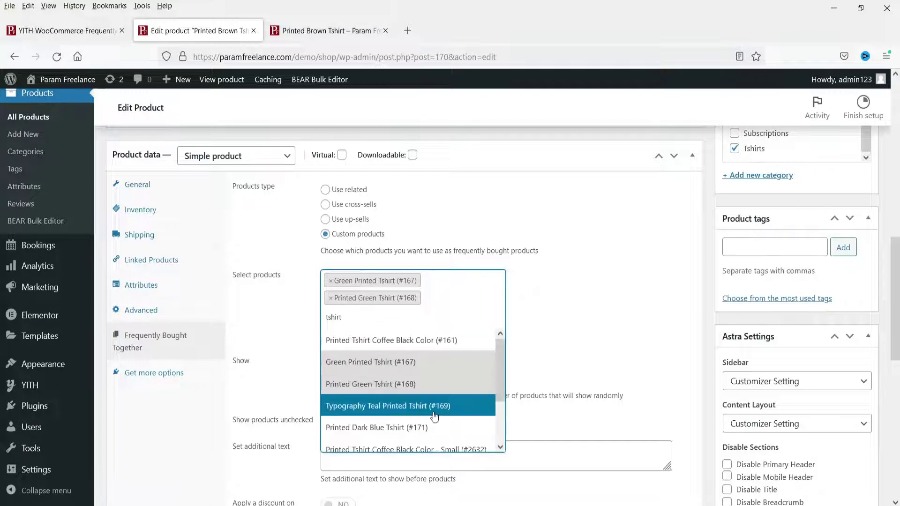
pyautogui.click(422, 350)
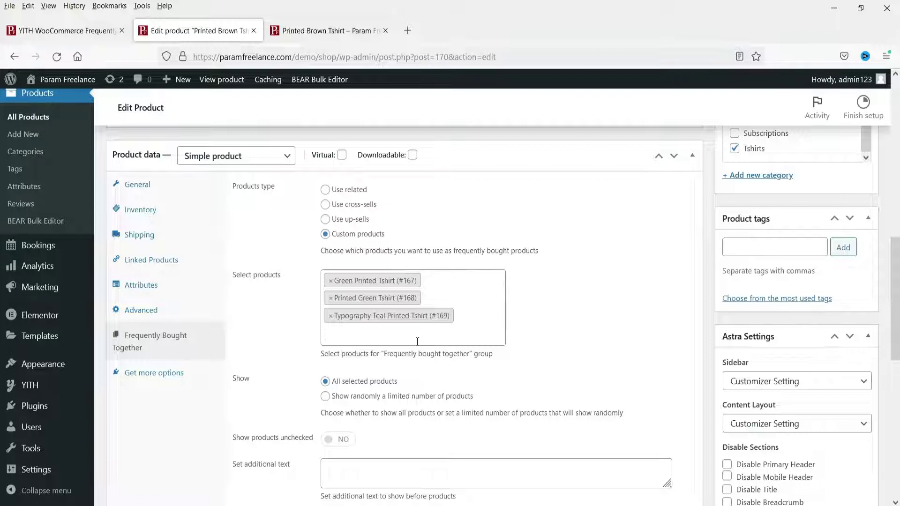
pyautogui.write('shirt')
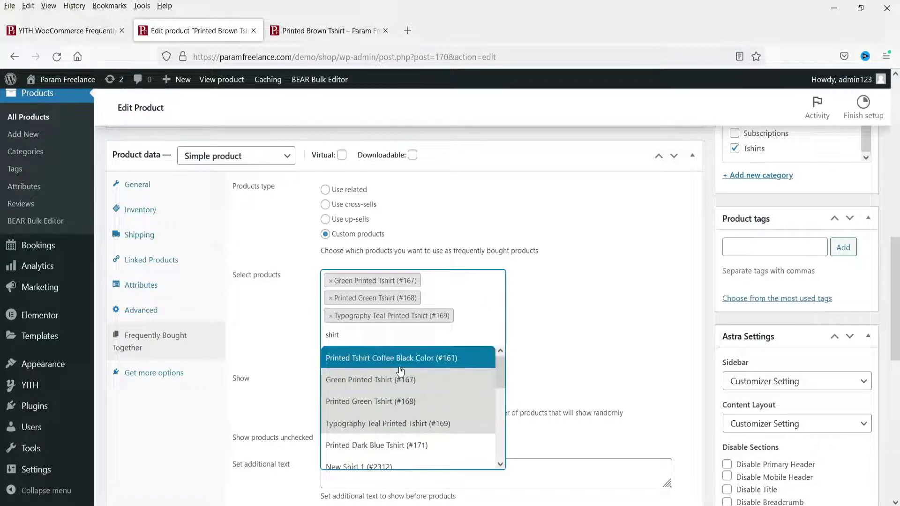
pyautogui.scroll(-2, 363, 407)
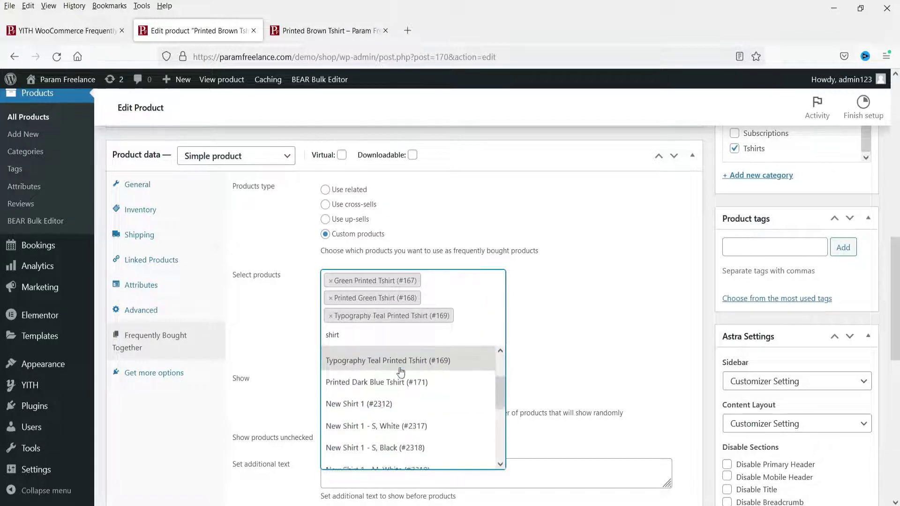
pyautogui.click(369, 404)
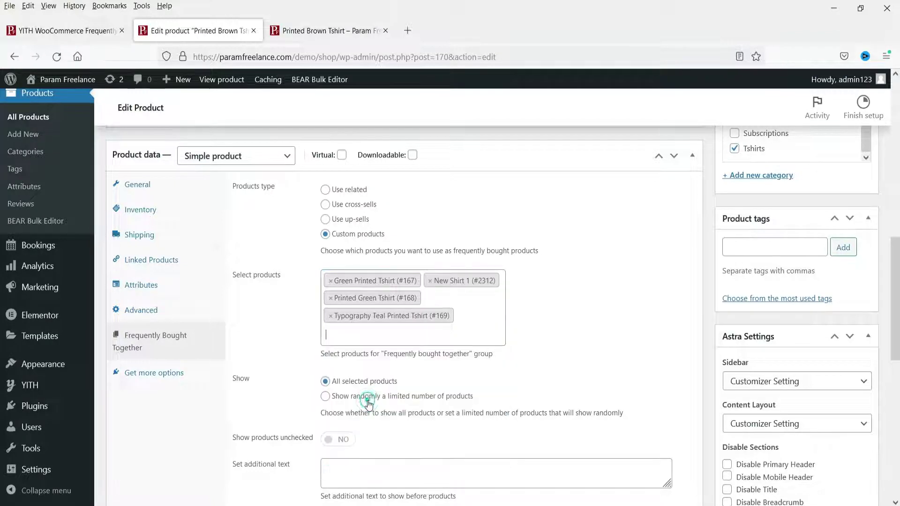
# Set the linked products to show unchecked and enter the additional text "Get Extra discount of 10%"
pyautogui.scroll(-3, 528, 305)
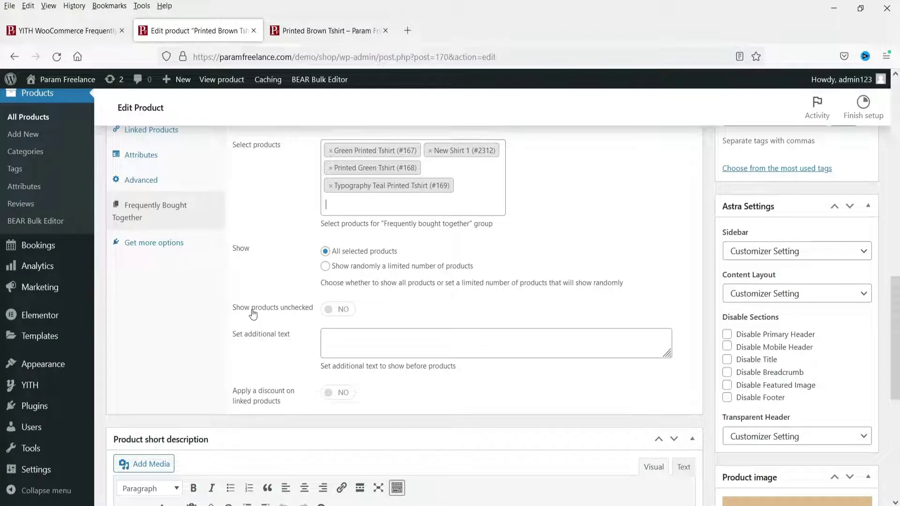
pyautogui.click(333, 311)
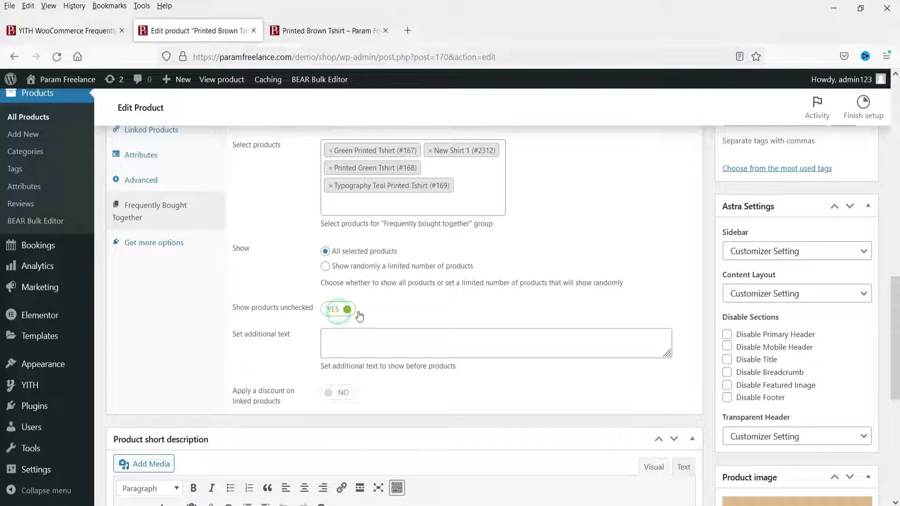
pyautogui.click(378, 351)
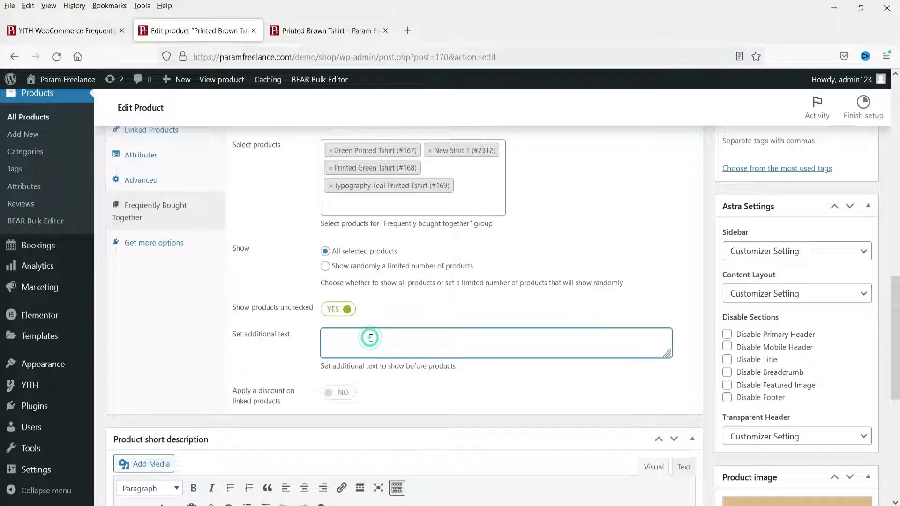
pyautogui.write('Get Extra discount of 10%')
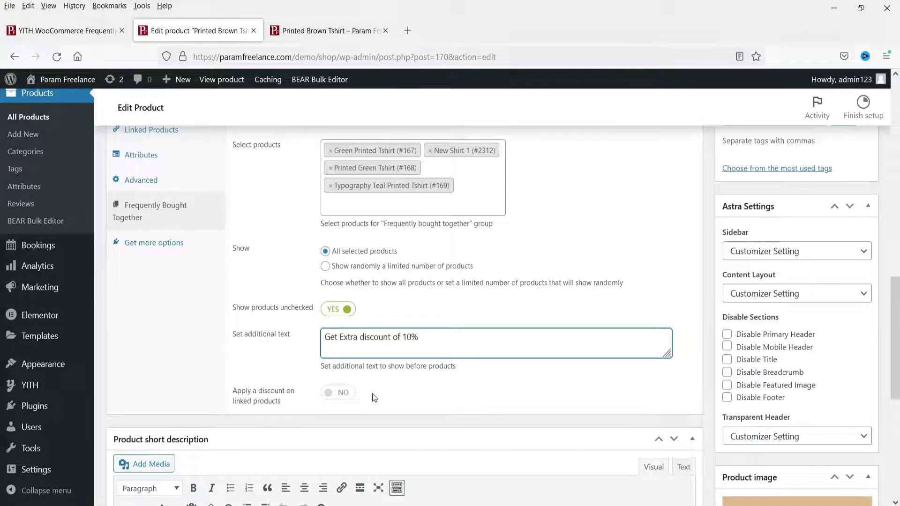
# Enable the 10 percent discount on linked products, and look at the discount conditions but leave them turned off
pyautogui.click(346, 398)
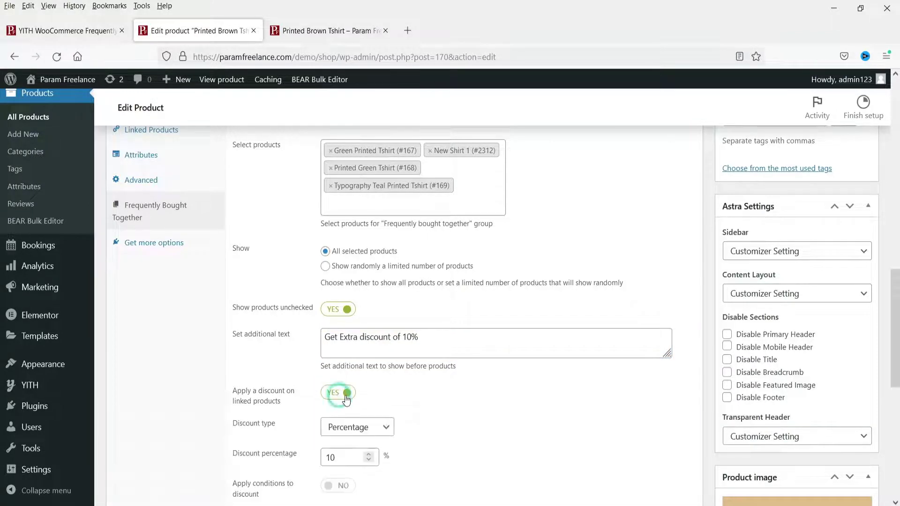
pyautogui.scroll(-4, 440, 357)
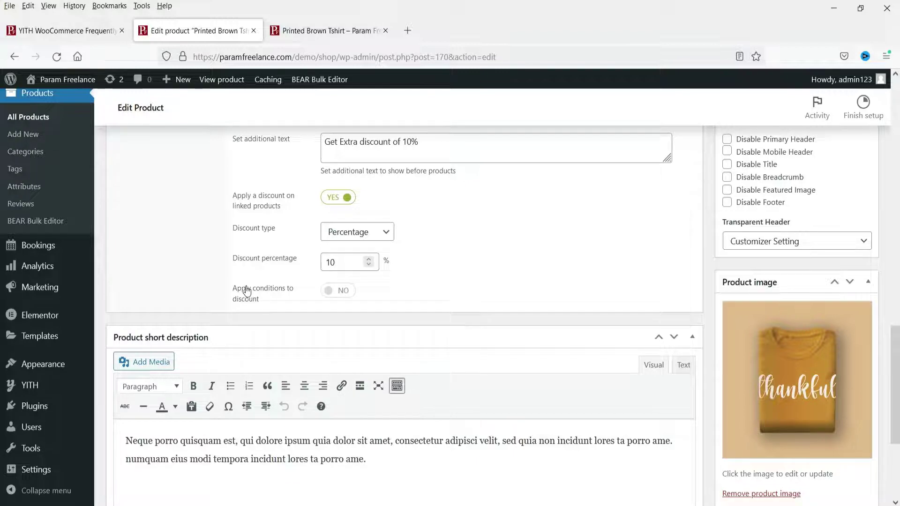
pyautogui.click(339, 292)
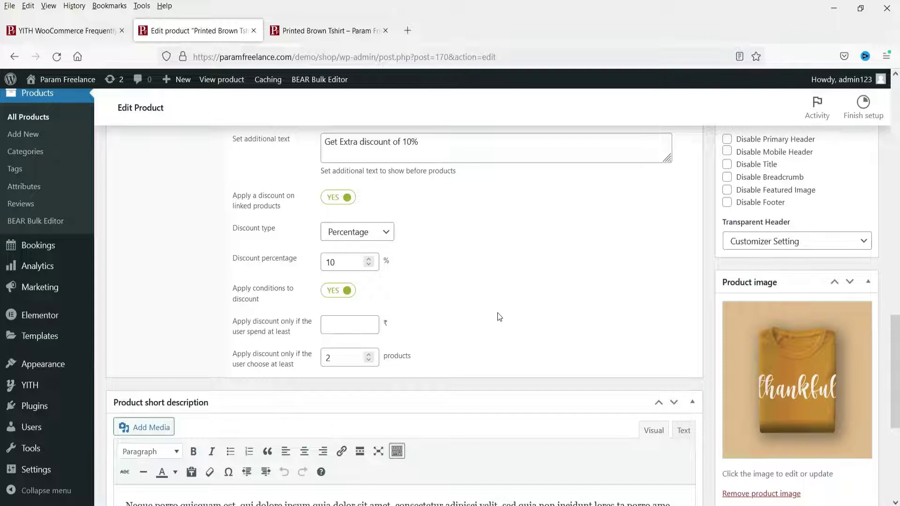
pyautogui.click(333, 291)
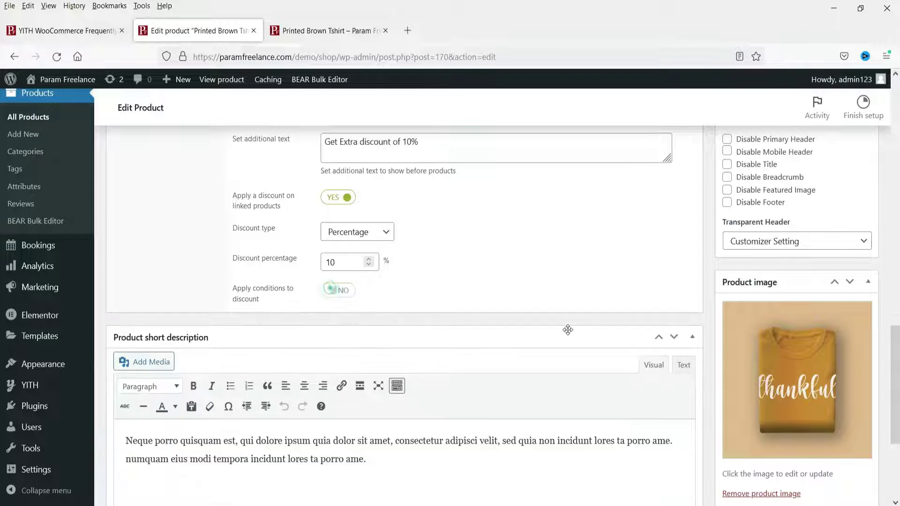
# Look over the Frequently Bought Together settings and update the Printed Brown Tshirt product
pyautogui.scroll(-3, 529, 309)
pyautogui.scroll(5, 529, 310)
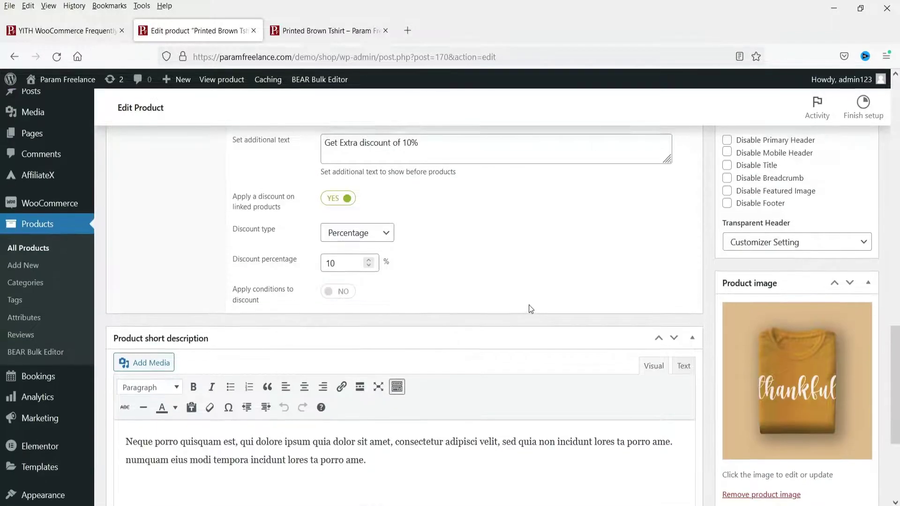
pyautogui.scroll(5, 529, 304)
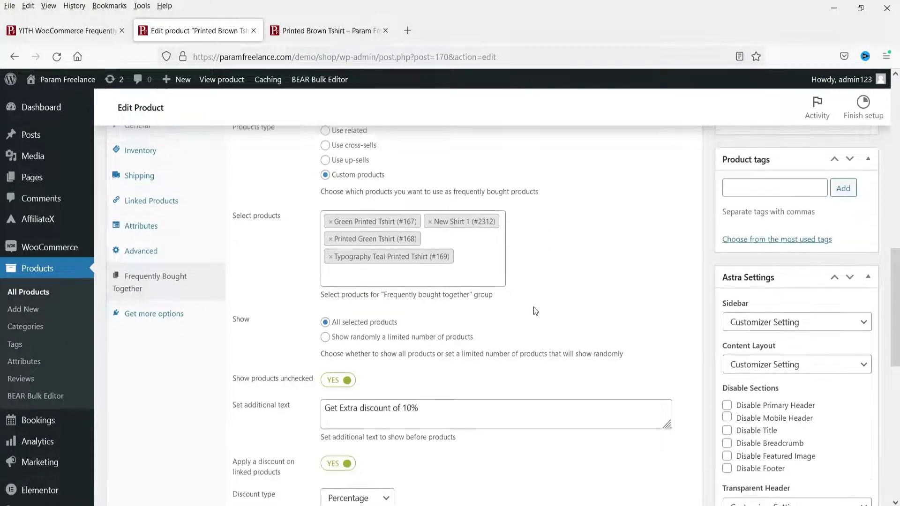
pyautogui.scroll(3, 403, 281)
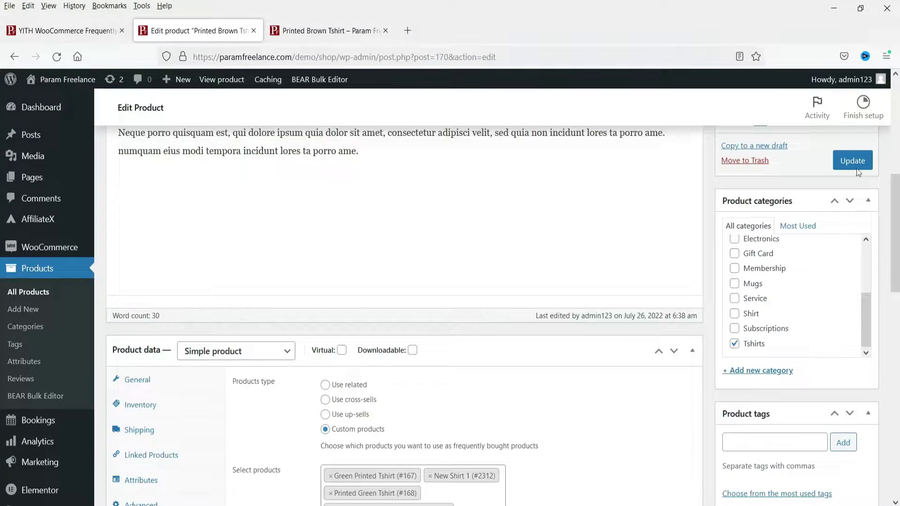
pyautogui.click(858, 162)
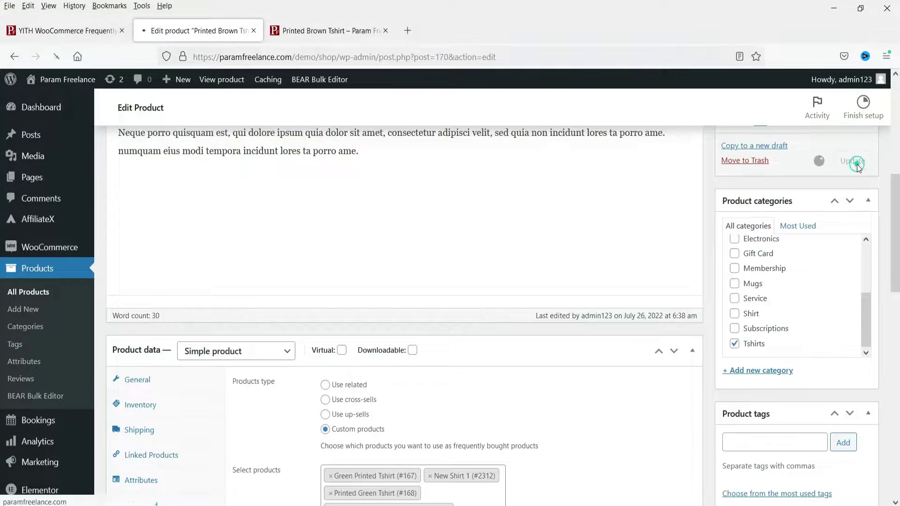
# Reload the Printed Brown Tshirt page in the shop and examine its Frequently Bought Together box
pyautogui.click(319, 31)
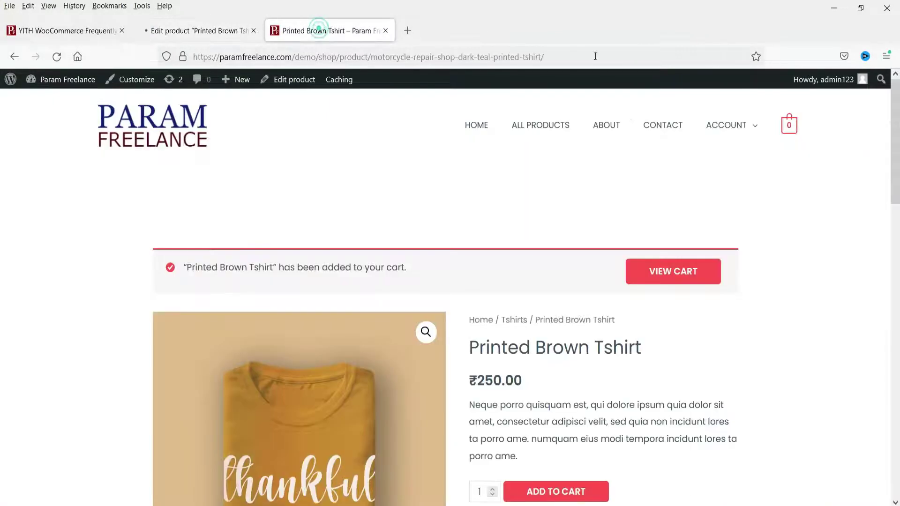
pyautogui.click(57, 57)
pyautogui.press('Return')
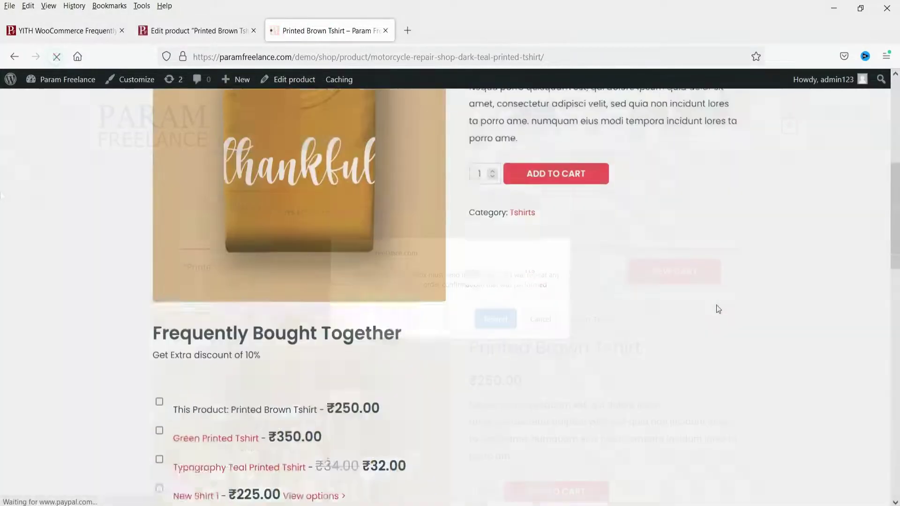
pyautogui.scroll(3, 715, 304)
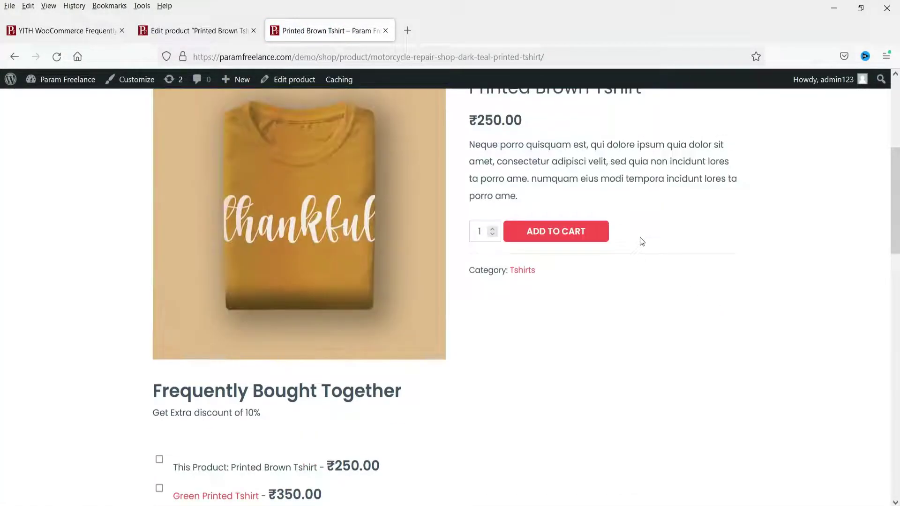
pyautogui.scroll(-4, 668, 268)
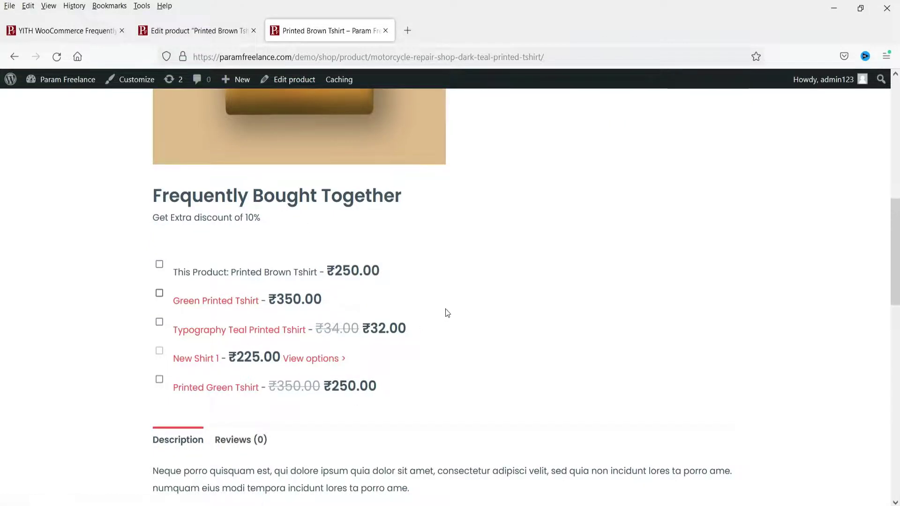
pyautogui.scroll(-7, 446, 312)
pyautogui.scroll(5, 430, 288)
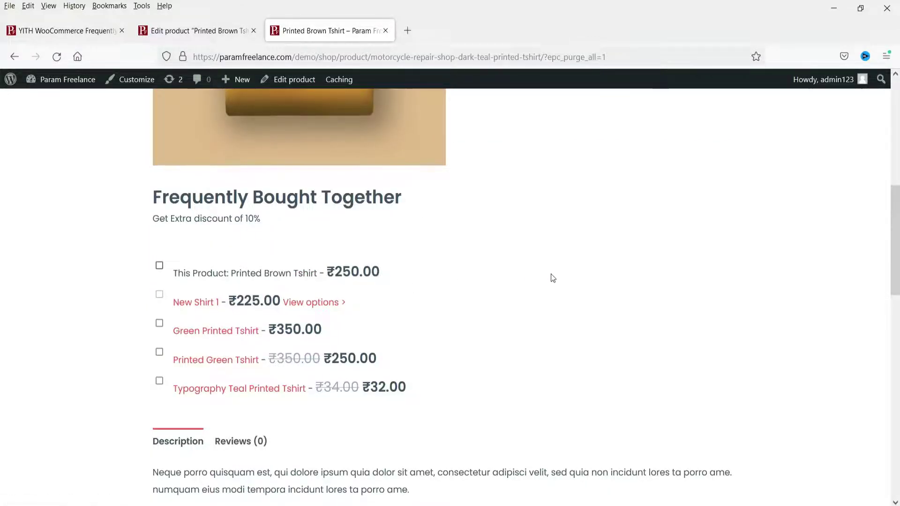
pyautogui.scroll(6, 550, 277)
pyautogui.scroll(-6, 595, 229)
# Select Printed Brown Tshirt, Green Printed Tshirt and Printed Green Tshirt in the Frequently Bought Together box
pyautogui.click(159, 268)
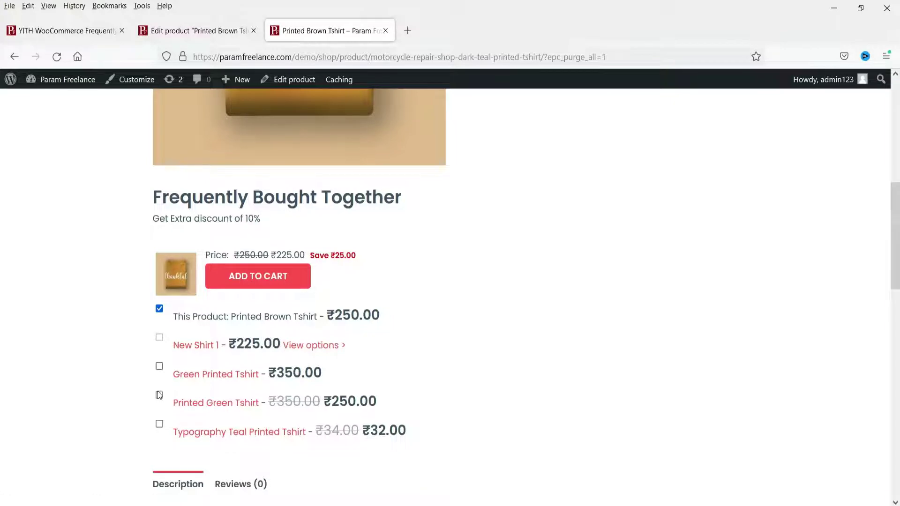
pyautogui.click(159, 367)
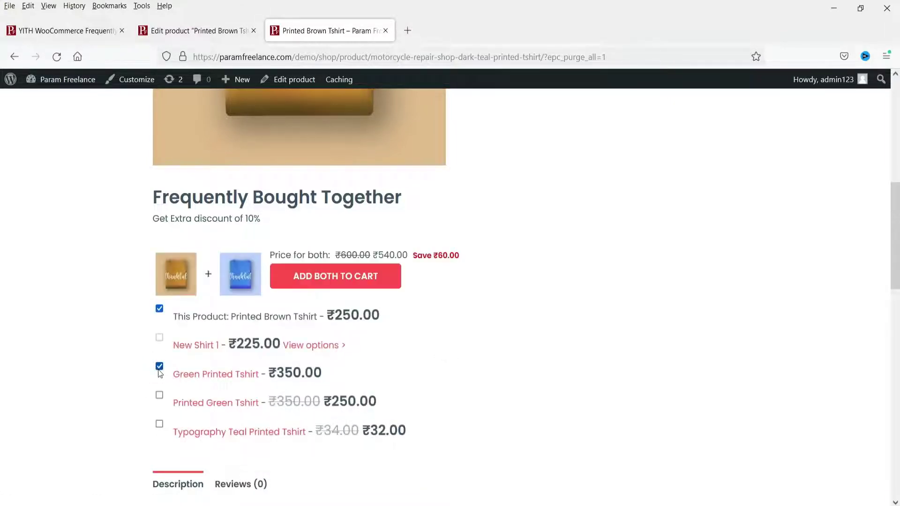
pyautogui.click(160, 395)
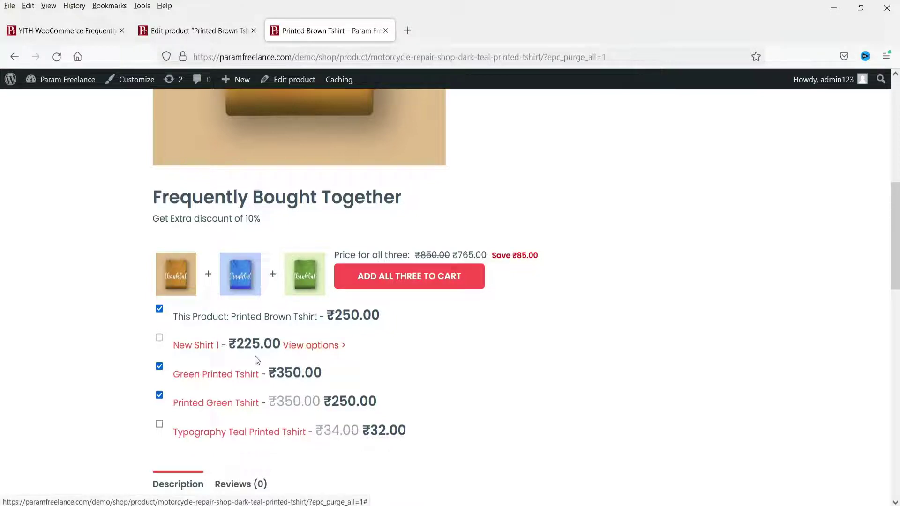
# Add New Shirt 1 in size S and color White to the Frequently Bought Together selection
pyautogui.click(314, 346)
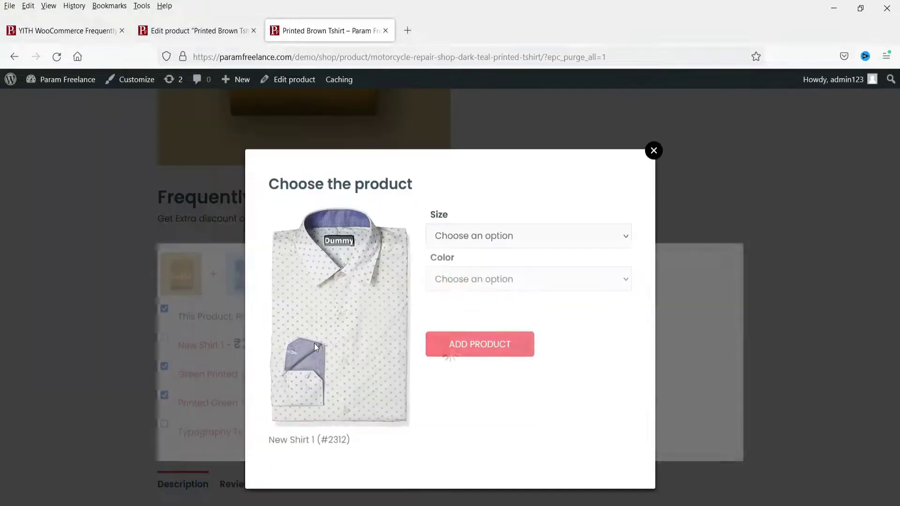
pyautogui.click(492, 240)
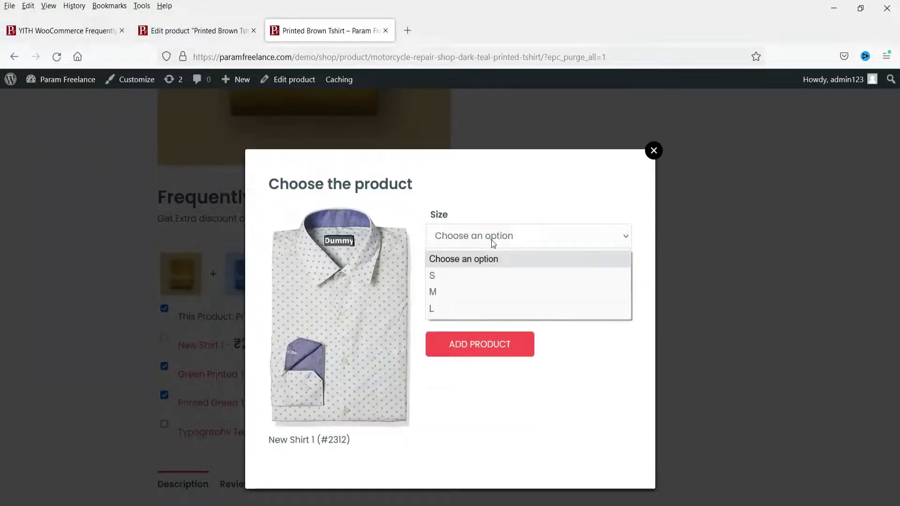
pyautogui.click(480, 274)
pyautogui.click(480, 274)
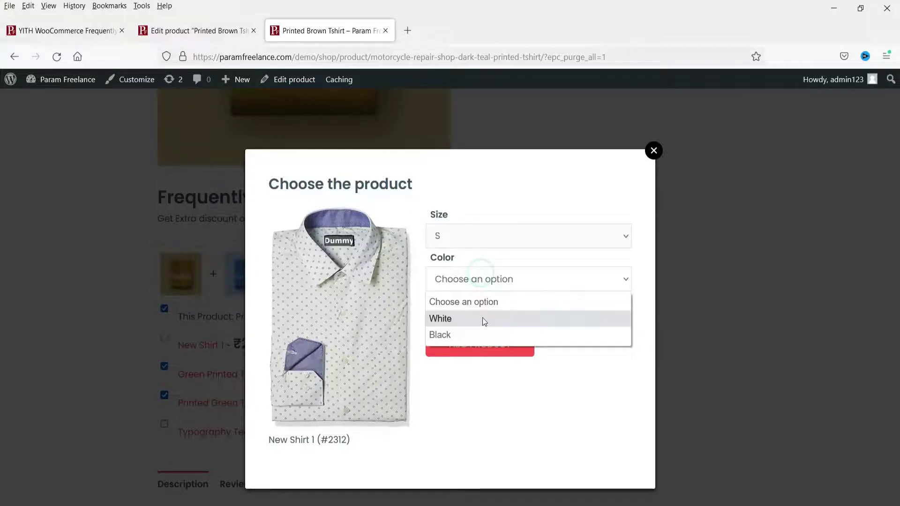
pyautogui.click(482, 319)
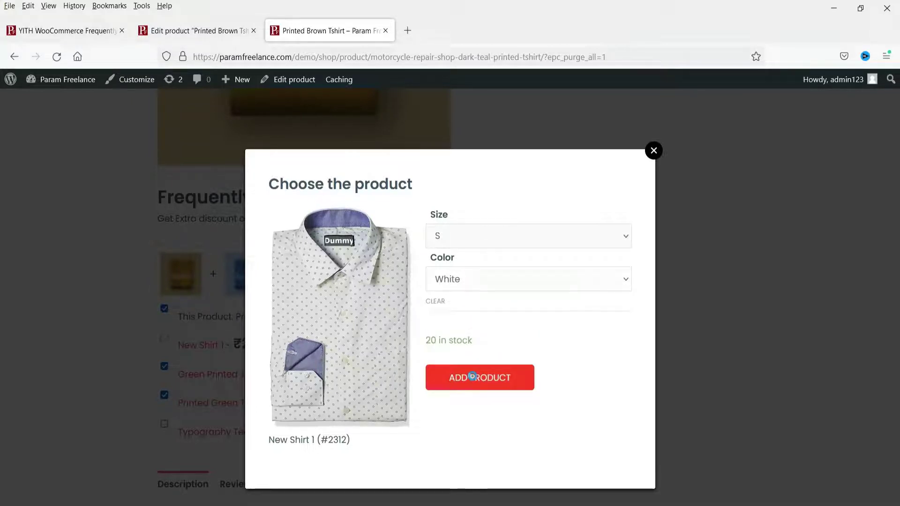
pyautogui.click(474, 380)
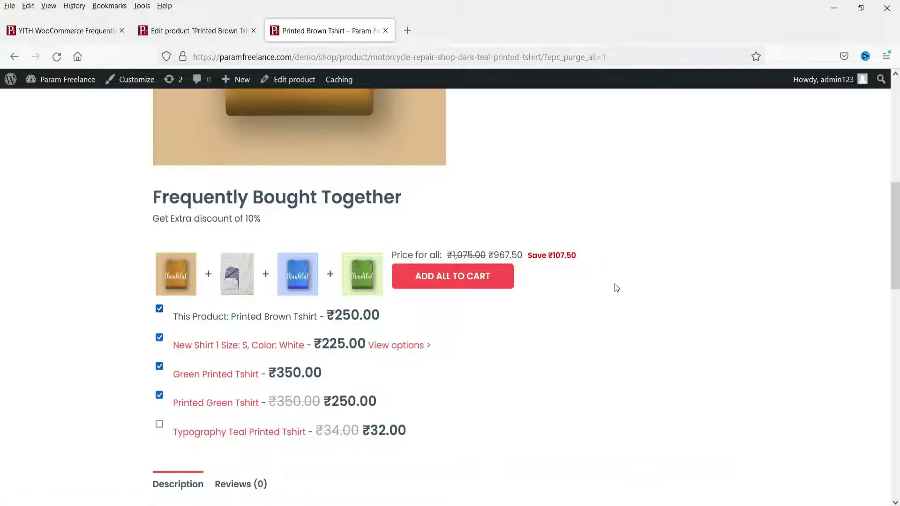
# Examine the discounted total and the savings amount for the four selected products
pyautogui.moveTo(453, 254); pyautogui.dragTo(511, 253)
pyautogui.click(516, 253)
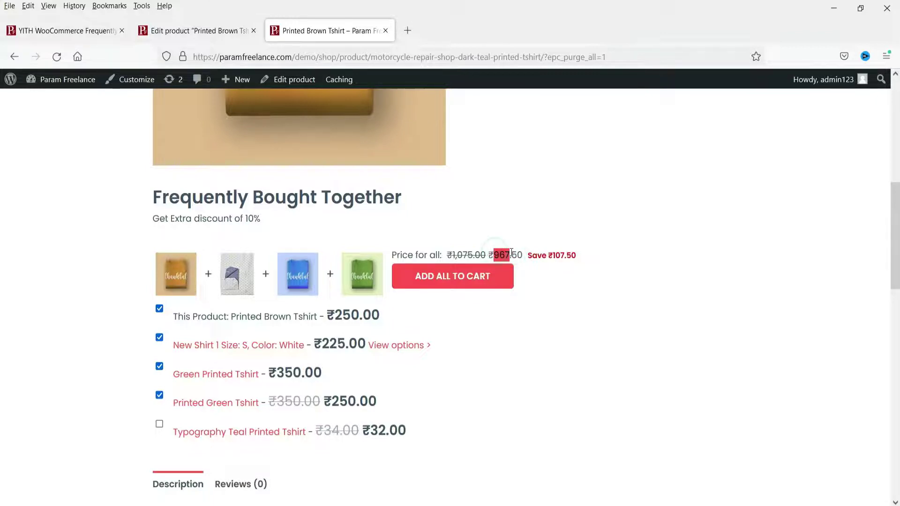
pyautogui.click(556, 257)
pyautogui.moveTo(529, 254); pyautogui.dragTo(578, 254)
pyautogui.click(588, 256)
# Deselect Green Printed Tshirt in the Frequently Bought Together box and check the discounted price
pyautogui.click(159, 366)
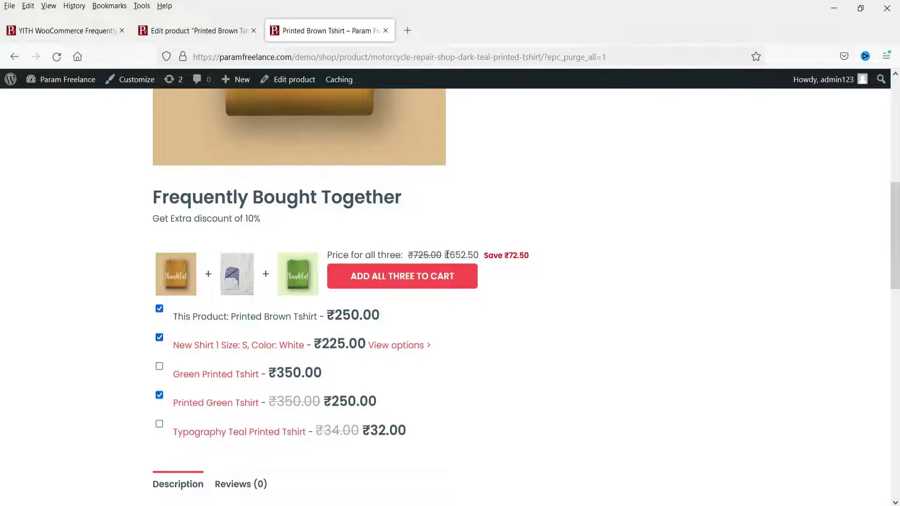
pyautogui.moveTo(446, 255); pyautogui.dragTo(478, 255)
pyautogui.click(523, 258)
# Deselect the remaining bundle products, leaving only Printed Brown Tshirt selected in the Frequently Bought Together box
pyautogui.click(160, 309)
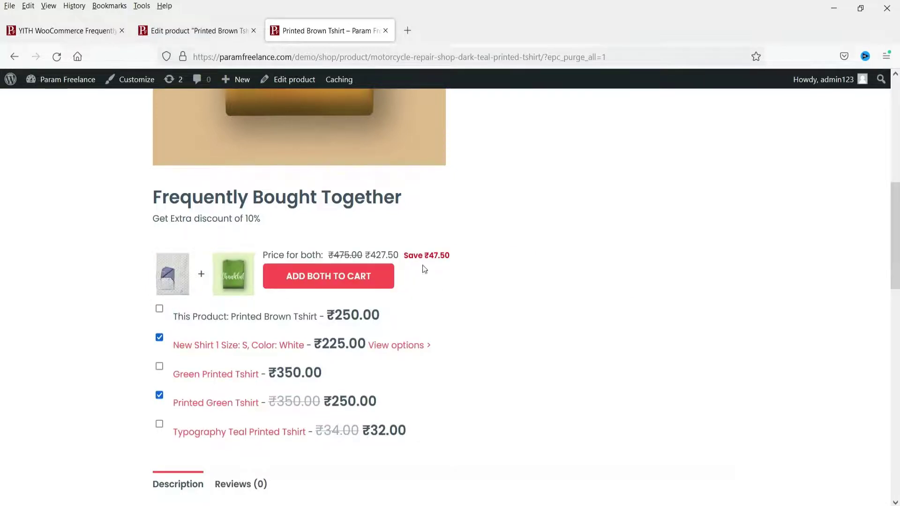
pyautogui.click(159, 396)
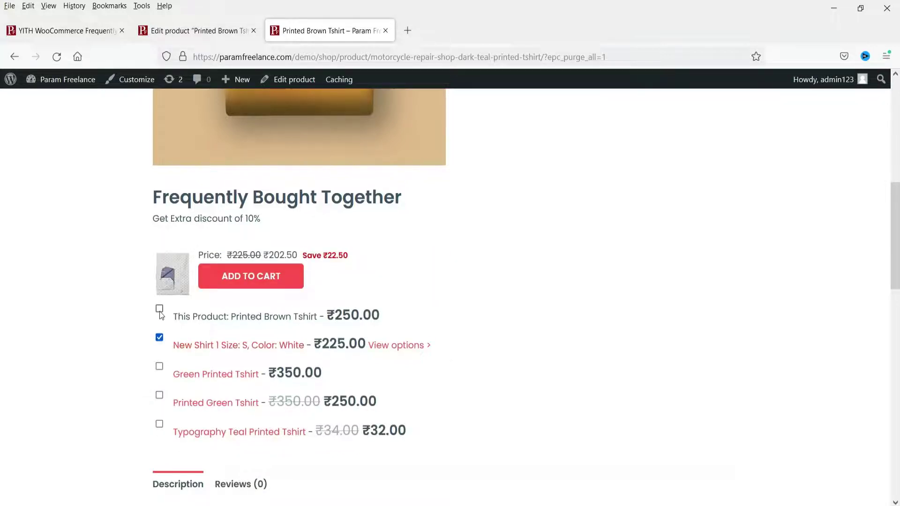
pyautogui.click(160, 339)
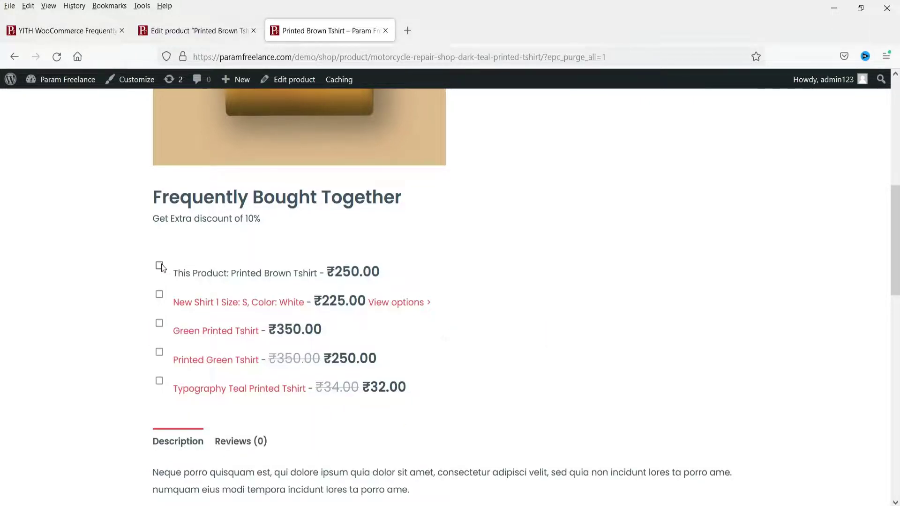
pyautogui.click(160, 266)
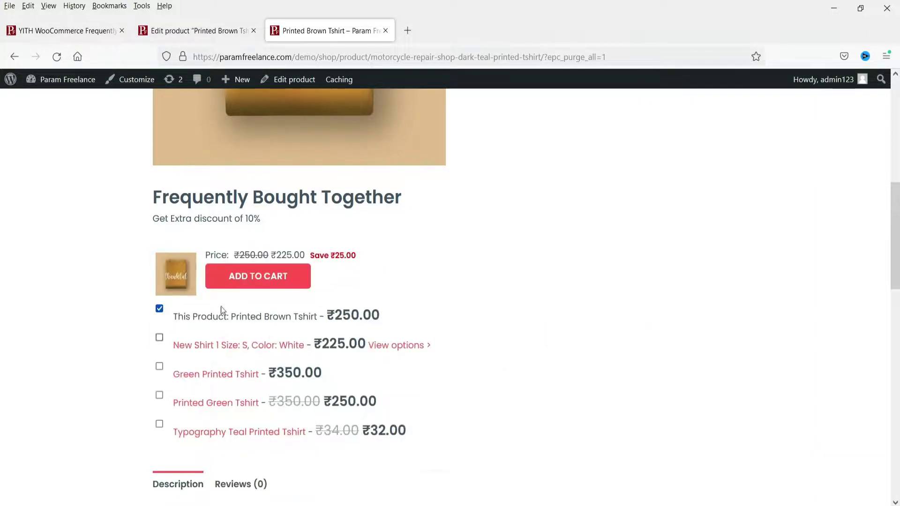
# Compare the Printed Brown Tshirt's regular shop price with its price in the Frequently Bought Together box
pyautogui.click(190, 28)
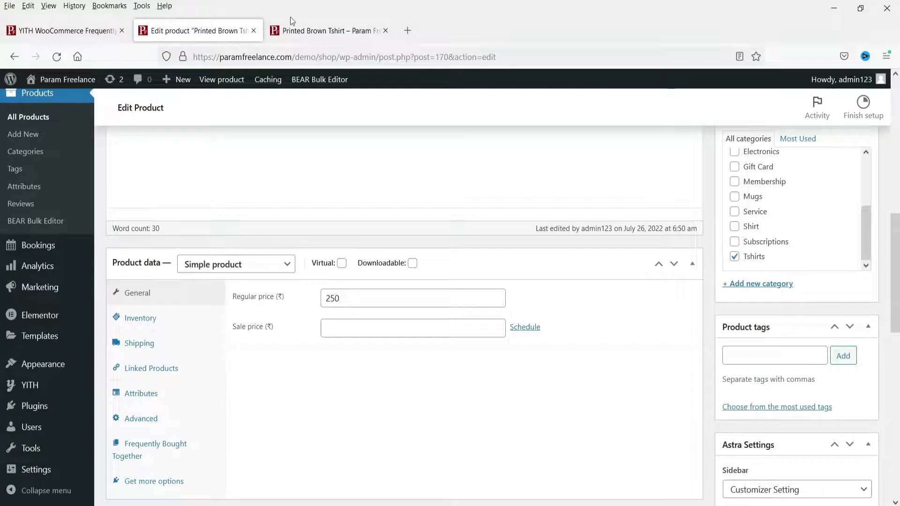
pyautogui.click(294, 25)
pyautogui.scroll(4, 541, 333)
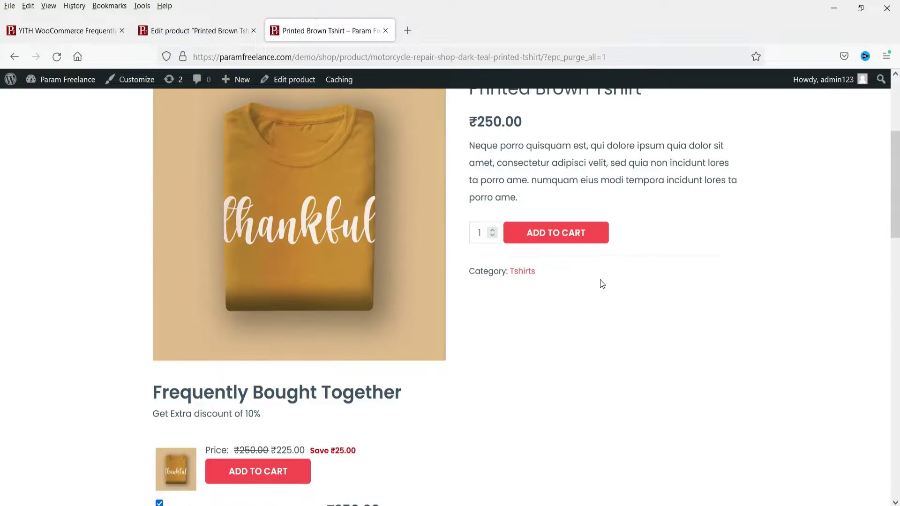
pyautogui.scroll(2, 602, 285)
pyautogui.doubleClick(479, 185)
pyautogui.click(567, 191)
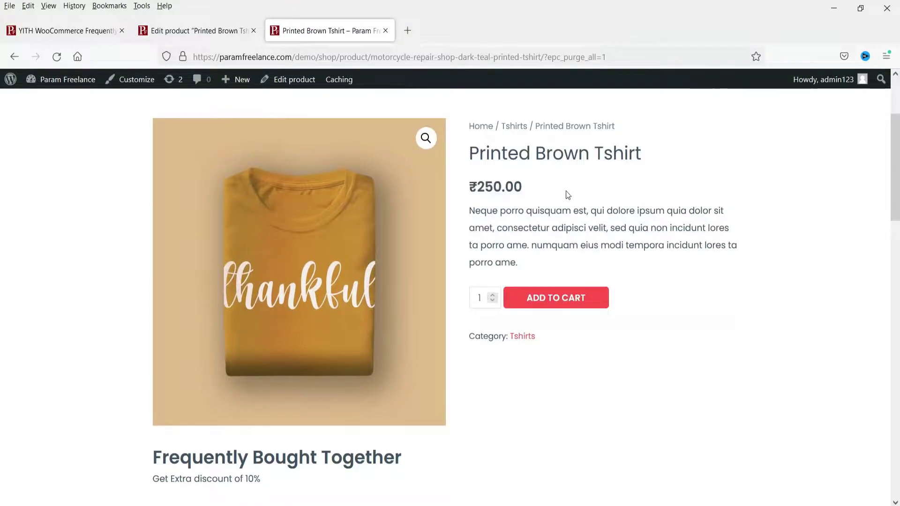
pyautogui.scroll(-6, 558, 206)
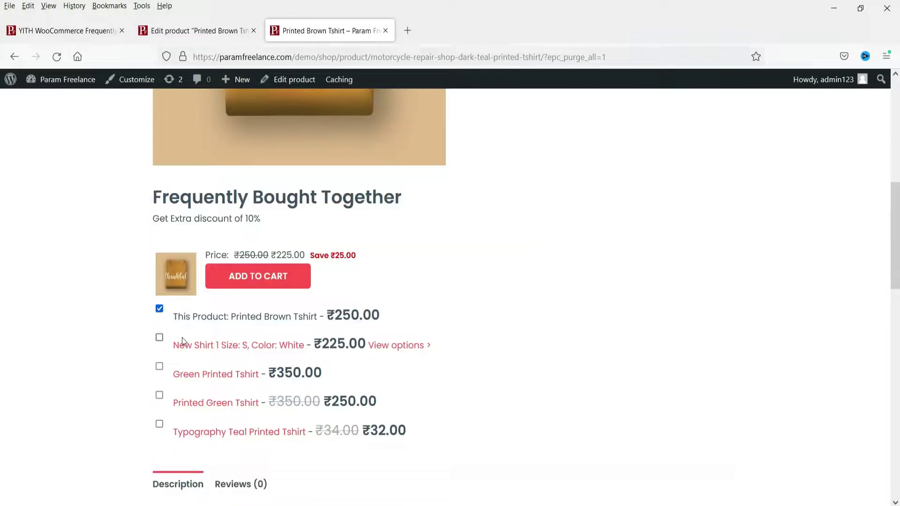
# Turn on the discount conditions in the Printed Brown Tshirt's Frequently Bought Together settings and update the product
pyautogui.click(204, 31)
pyautogui.scroll(-6, 462, 298)
pyautogui.scroll(3, 170, 294)
pyautogui.click(154, 253)
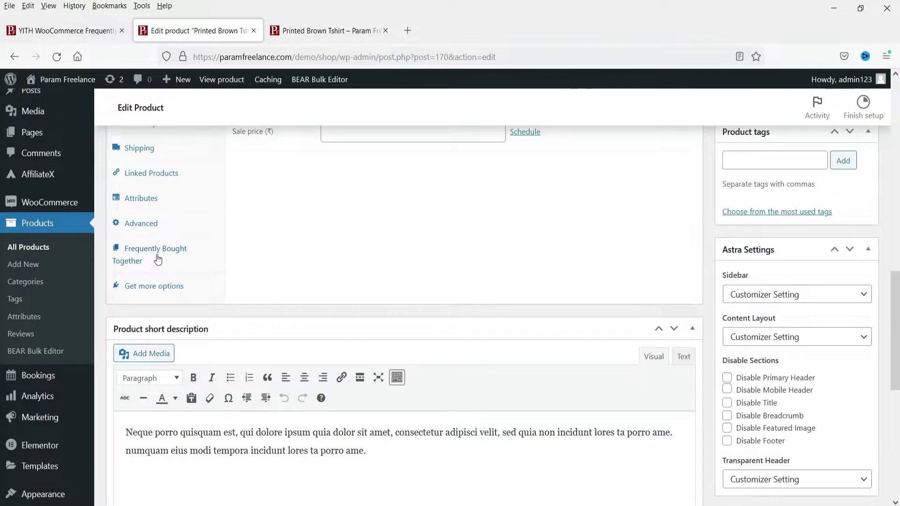
pyautogui.scroll(-4, 409, 335)
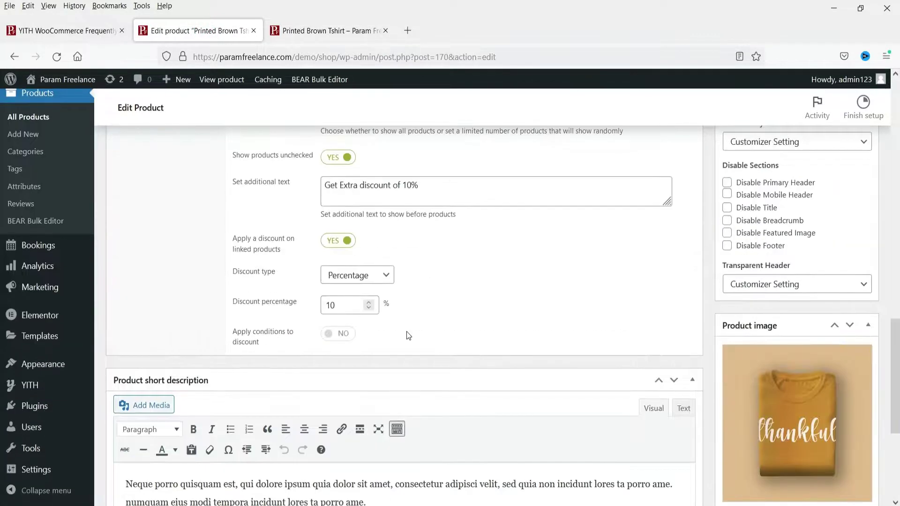
pyautogui.click(331, 333)
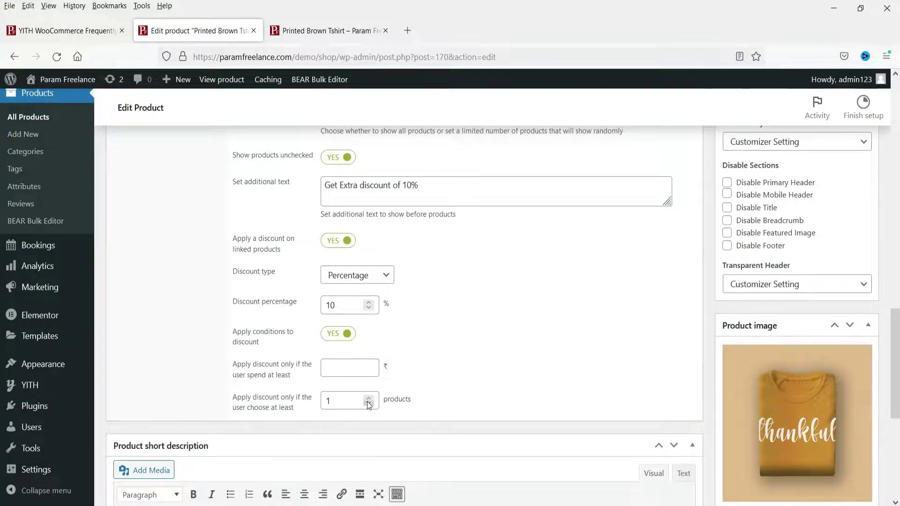
pyautogui.scroll(15, 886, 291)
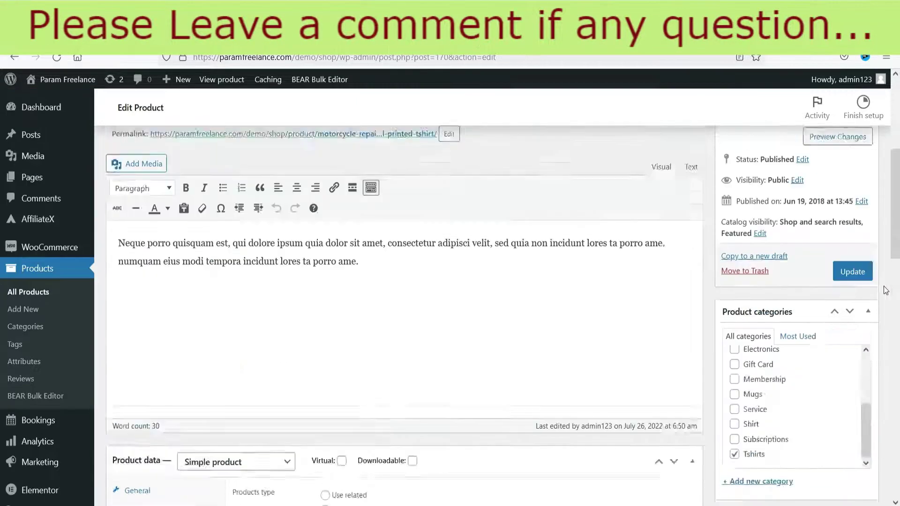
pyautogui.scroll(4, 886, 291)
pyautogui.scroll(-5, 848, 381)
pyautogui.click(852, 204)
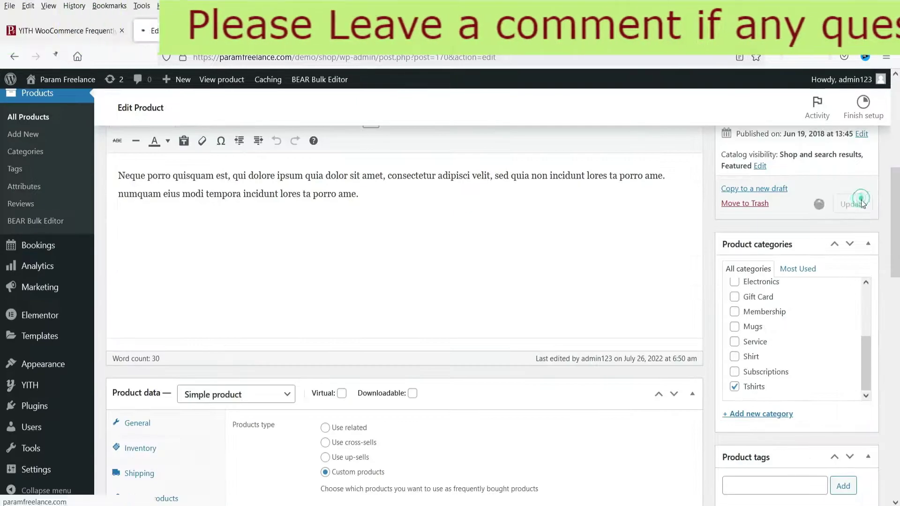
# Return to the Printed Brown Tshirt page in the shop and purge all of the site's cache
pyautogui.click(314, 29)
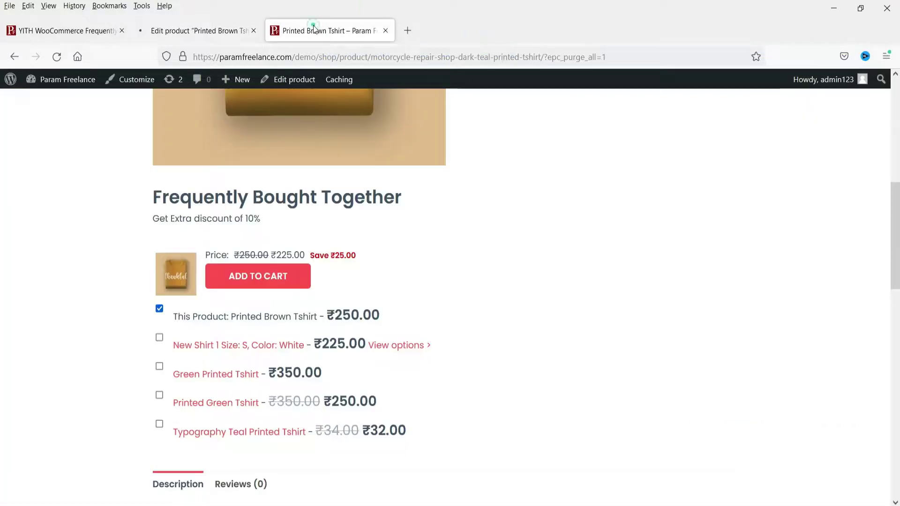
pyautogui.moveTo(328, 80)
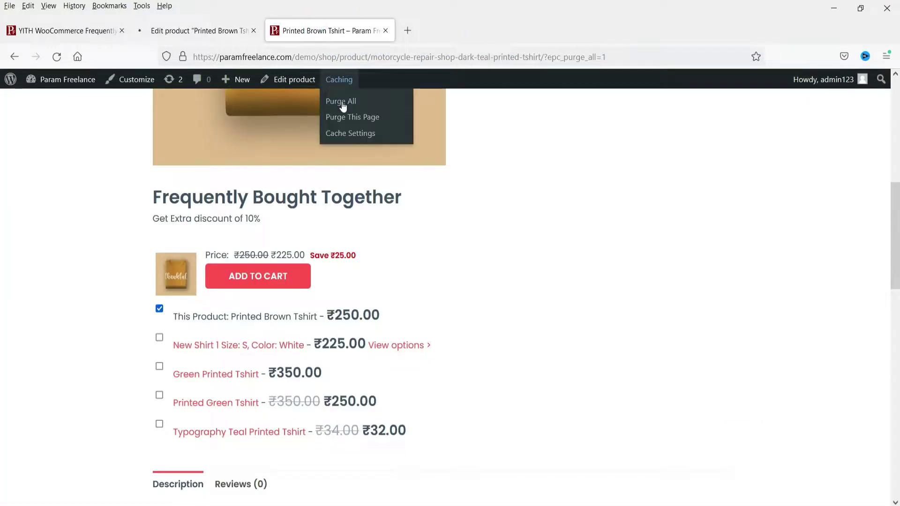
pyautogui.click(343, 104)
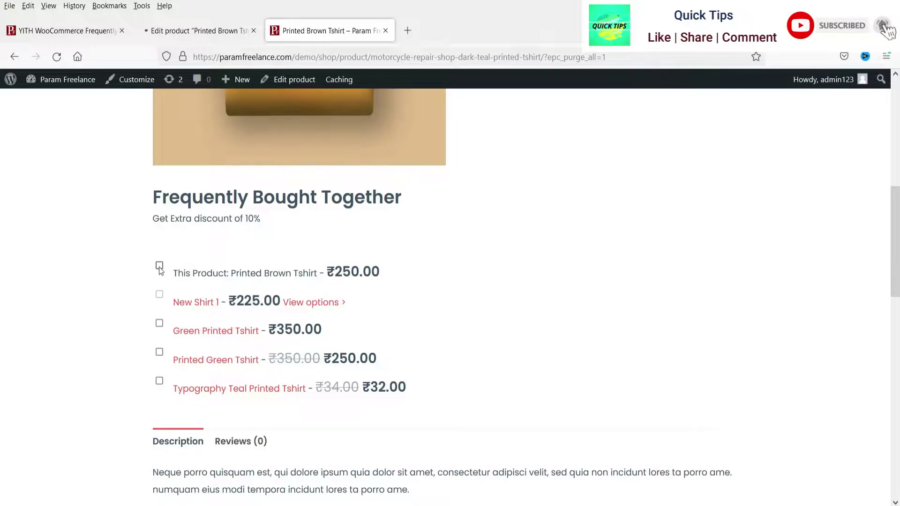
# Select Printed Brown Tshirt and Printed Green Tshirt in the Frequently Bought Together box and look over the product page
pyautogui.click(160, 266)
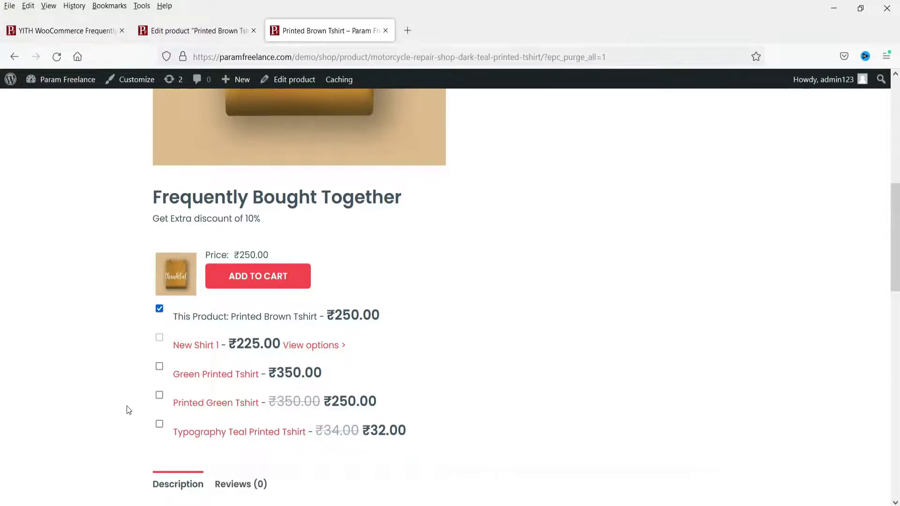
pyautogui.click(159, 396)
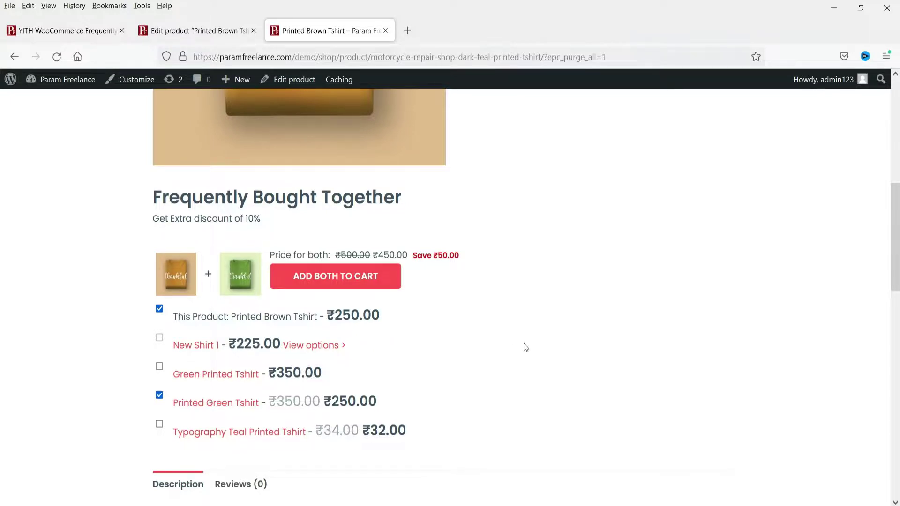
pyautogui.scroll(-5, 554, 296)
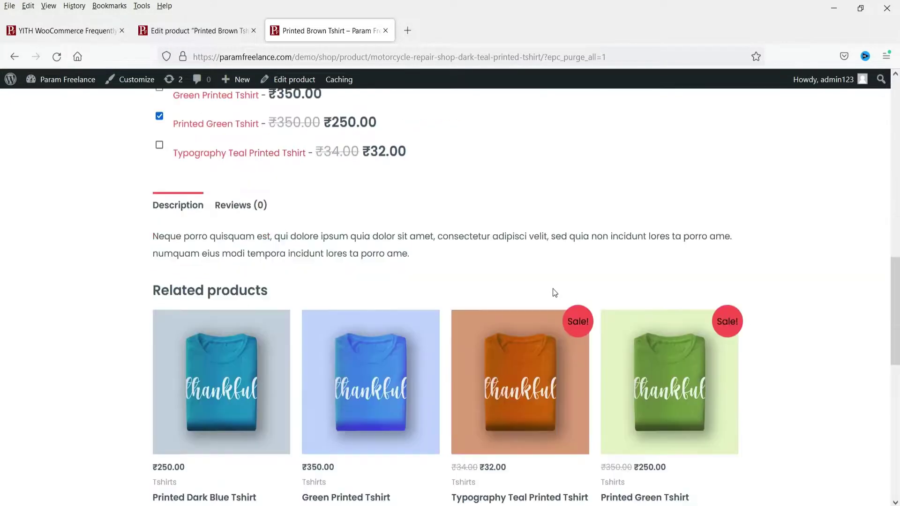
pyautogui.scroll(5, 555, 291)
pyautogui.scroll(8, 679, 265)
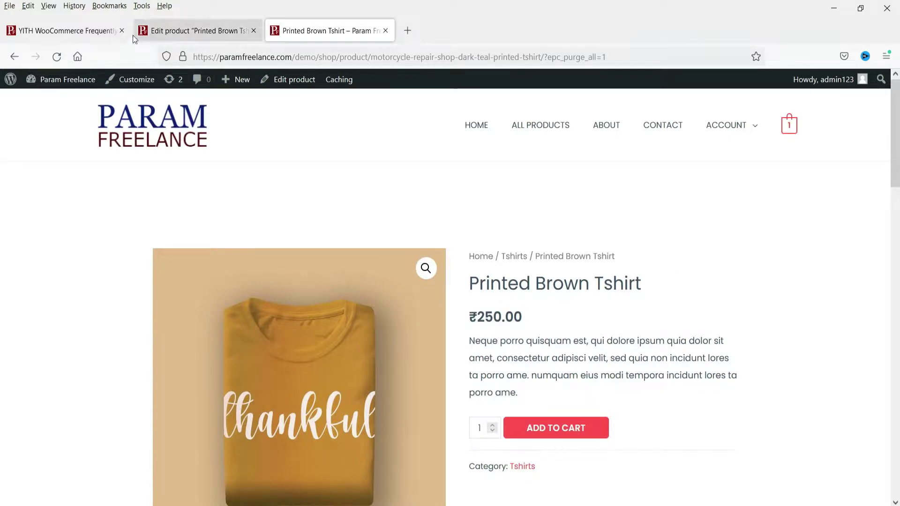
# Review the YITH plugin's general options, including the available box positions, and return to the Printed Brown Tshirt shop page
pyautogui.click(86, 30)
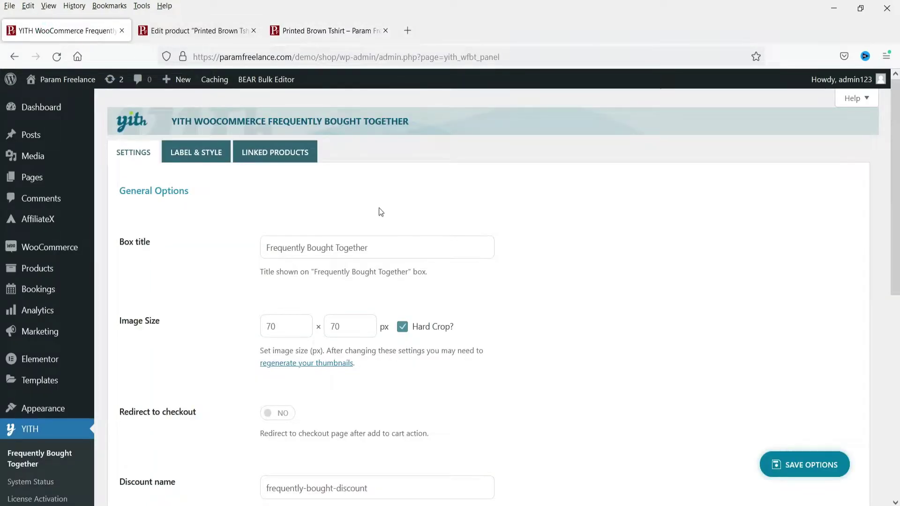
pyautogui.scroll(-8, 198, 210)
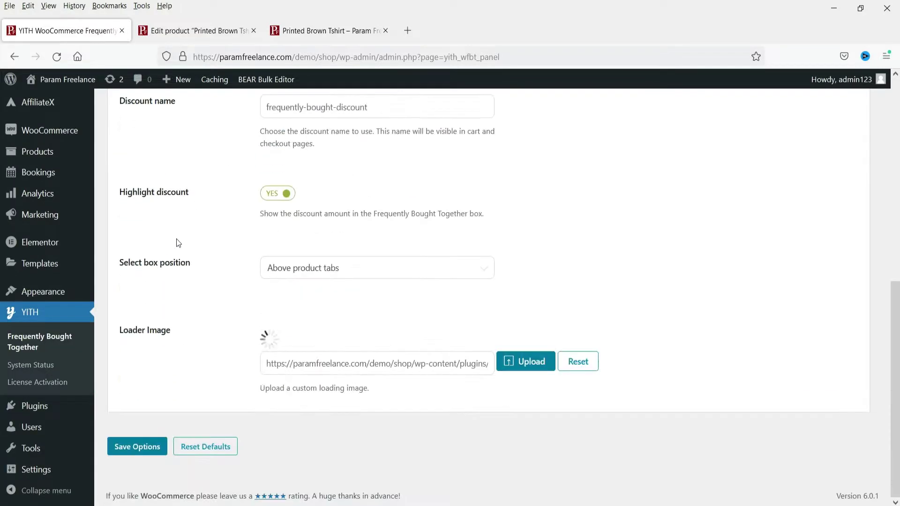
pyautogui.click(341, 274)
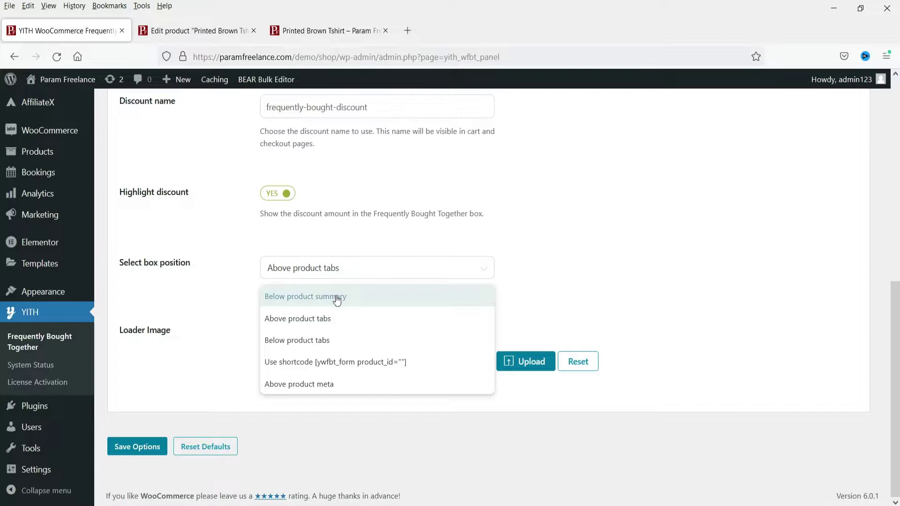
pyautogui.scroll(4, 193, 240)
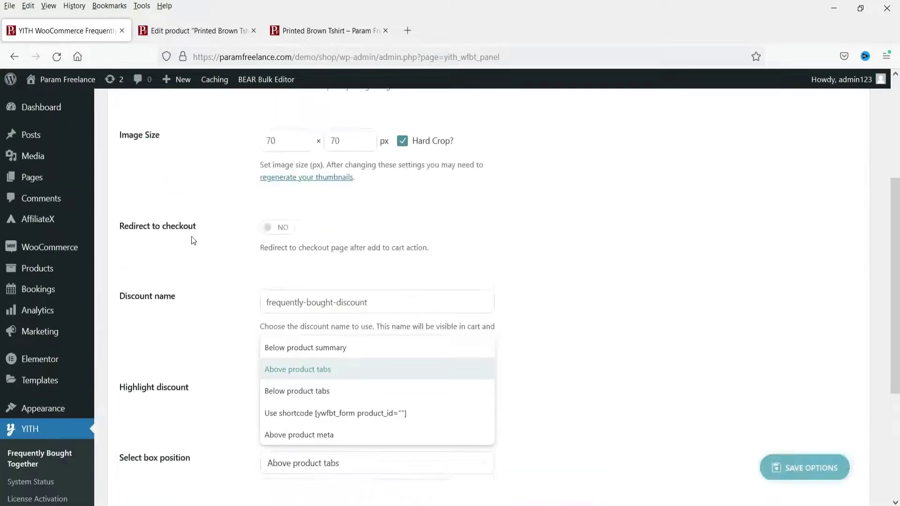
pyautogui.scroll(4, 196, 227)
pyautogui.scroll(-1, 195, 152)
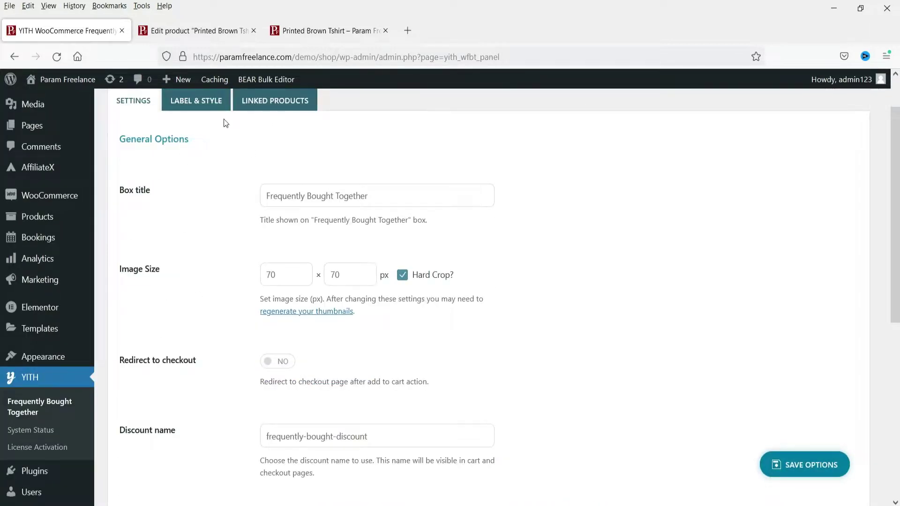
pyautogui.hotkey('ctrl', 'shift', 'Tab')
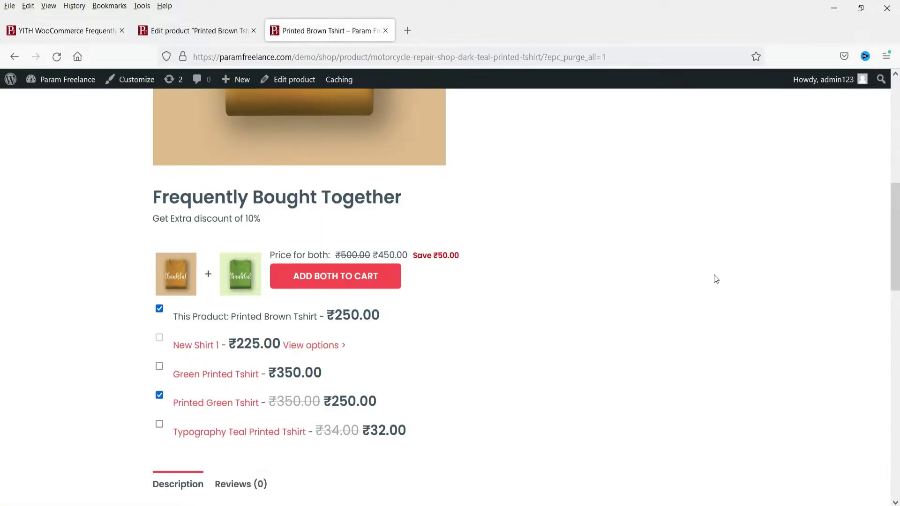